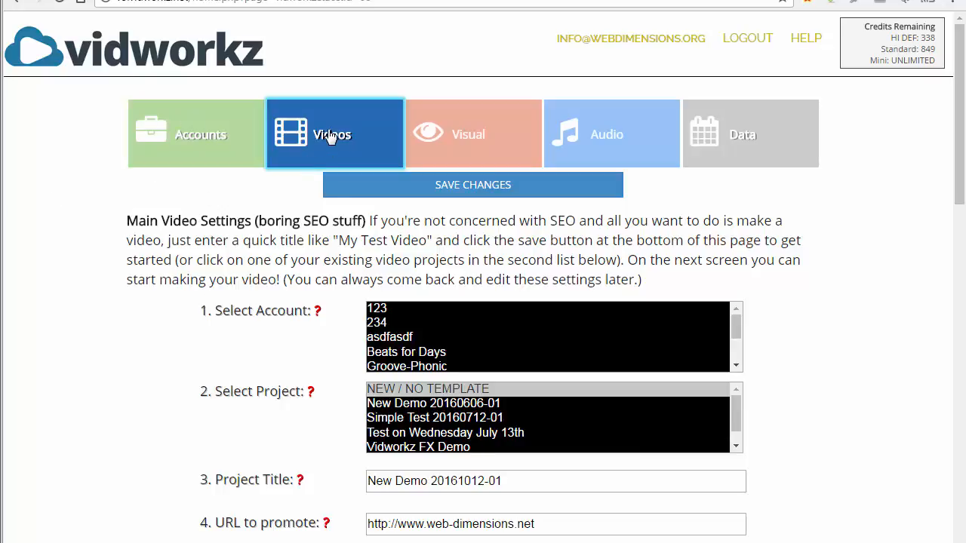
{"action": "left_click_drag", "start_coordinate": [955, 151], "coordinate": [952, 192]}
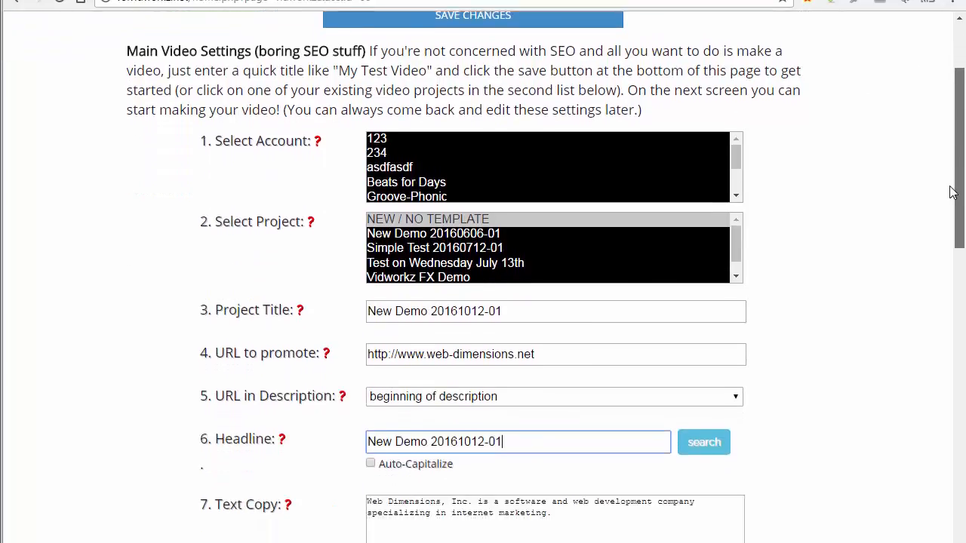
{"action": "scroll", "coordinate": [953, 192], "scroll_direction": "down", "scroll_amount": 2}
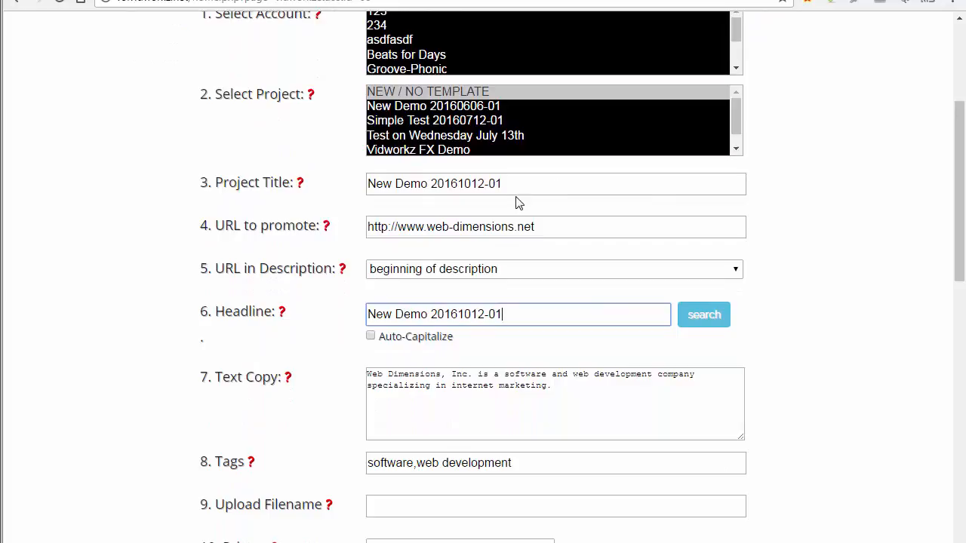
{"action": "left_click_drag", "start_coordinate": [522, 189], "coordinate": [334, 190]}
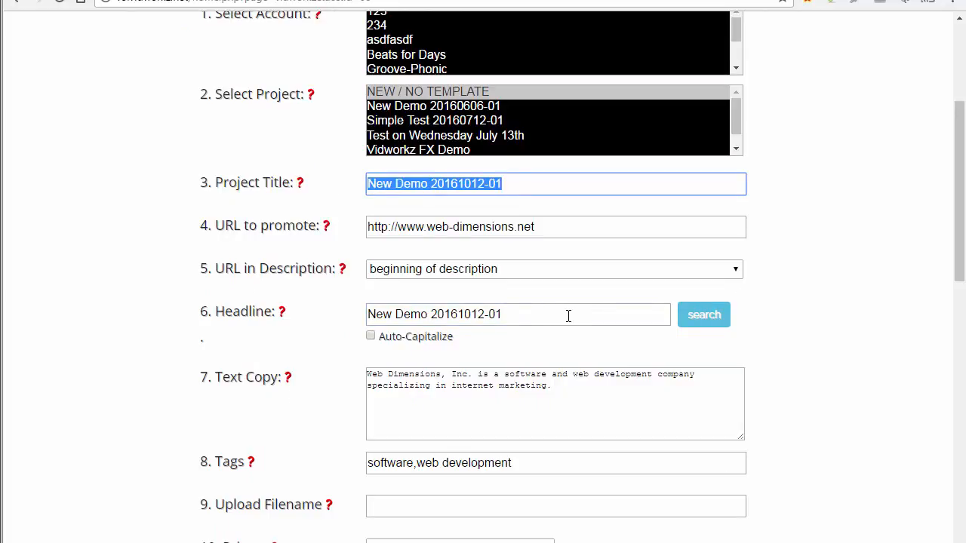
{"action": "left_click_drag", "start_coordinate": [569, 315], "coordinate": [365, 317]}
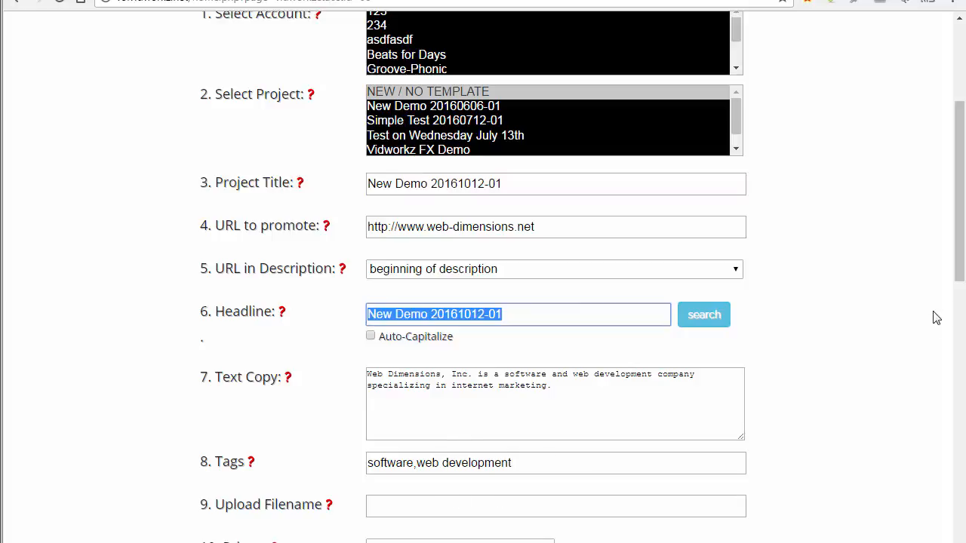
{"action": "left_click", "coordinate": [960, 285]}
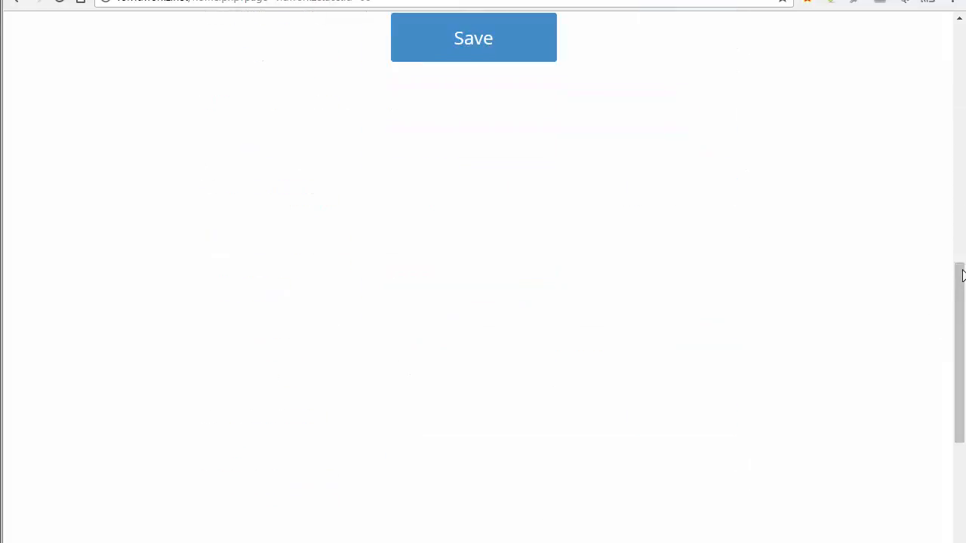
{"action": "left_click_drag", "start_coordinate": [960, 299], "coordinate": [935, 73]}
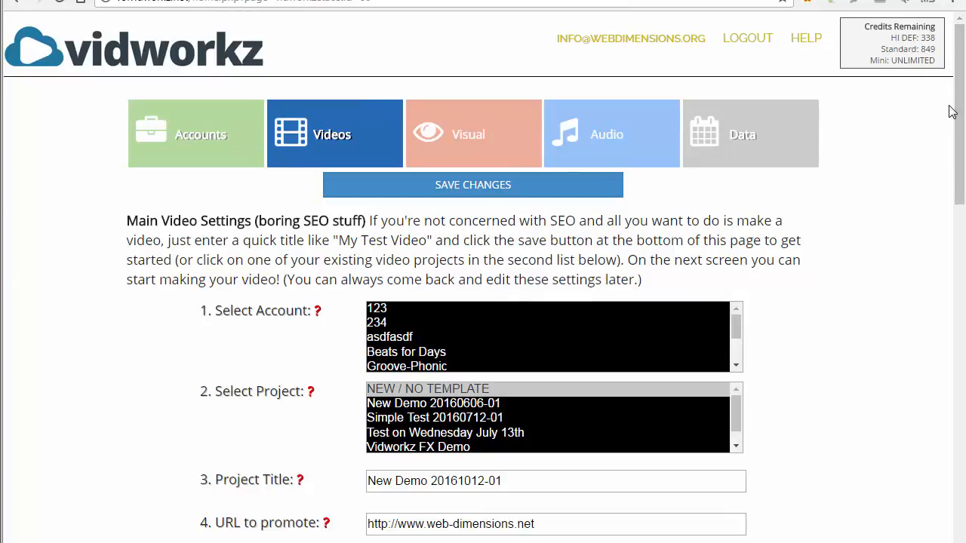
{"action": "left_click_drag", "start_coordinate": [950, 112], "coordinate": [948, 224]}
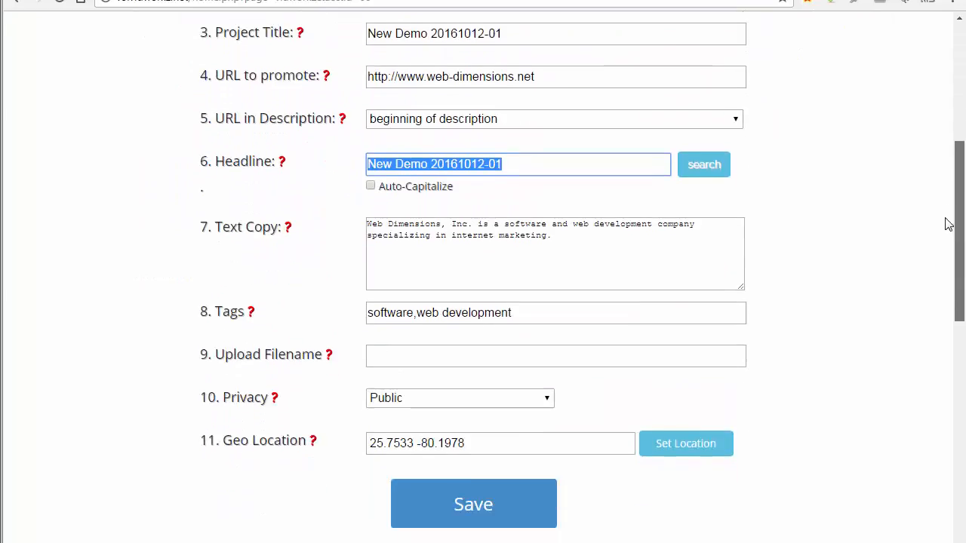
{"action": "left_click", "coordinate": [480, 494]}
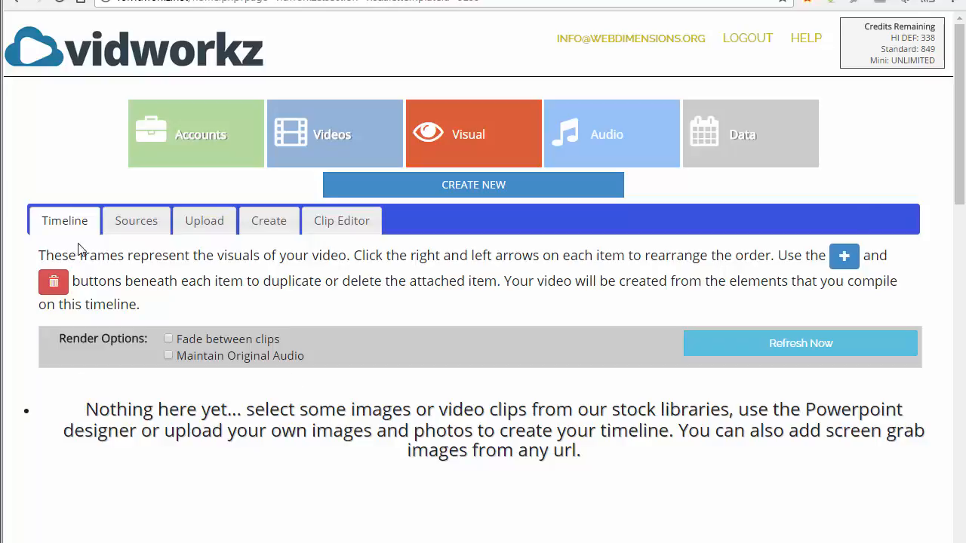
In the stock image sources, set the premium images topic to music-instruments
{"action": "left_click", "coordinate": [142, 227]}
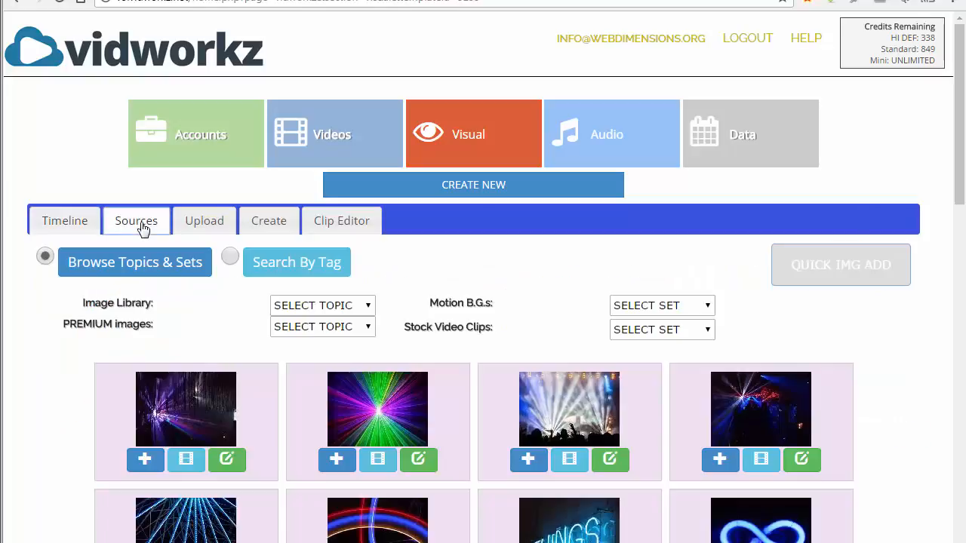
{"action": "left_click_drag", "start_coordinate": [958, 102], "coordinate": [956, 161]}
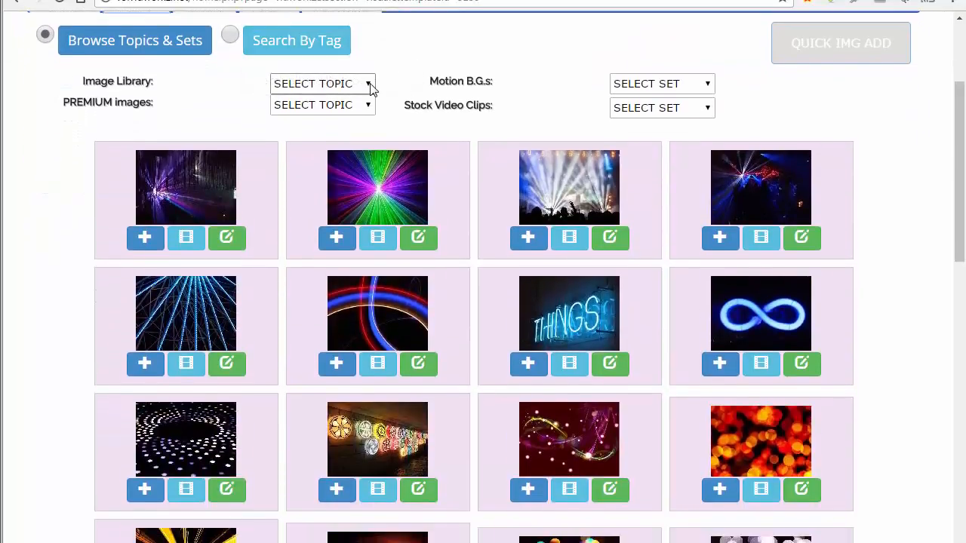
{"action": "left_click", "coordinate": [369, 86]}
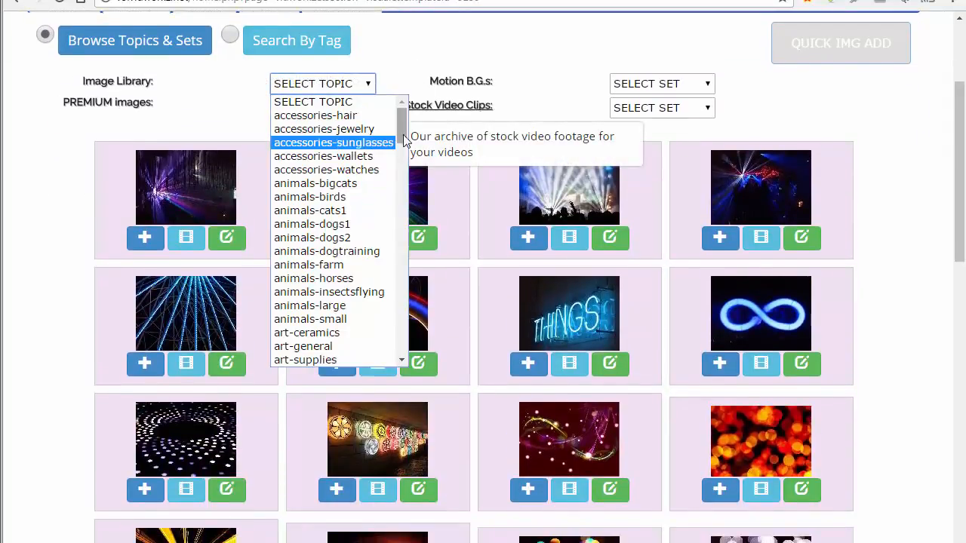
{"action": "mouse_move", "coordinate": [402, 128]}
{"action": "left_mouse_down"}
{"action": "mouse_move", "coordinate": [402, 352]}
{"action": "mouse_move", "coordinate": [401, 132]}
{"action": "left_mouse_up"}
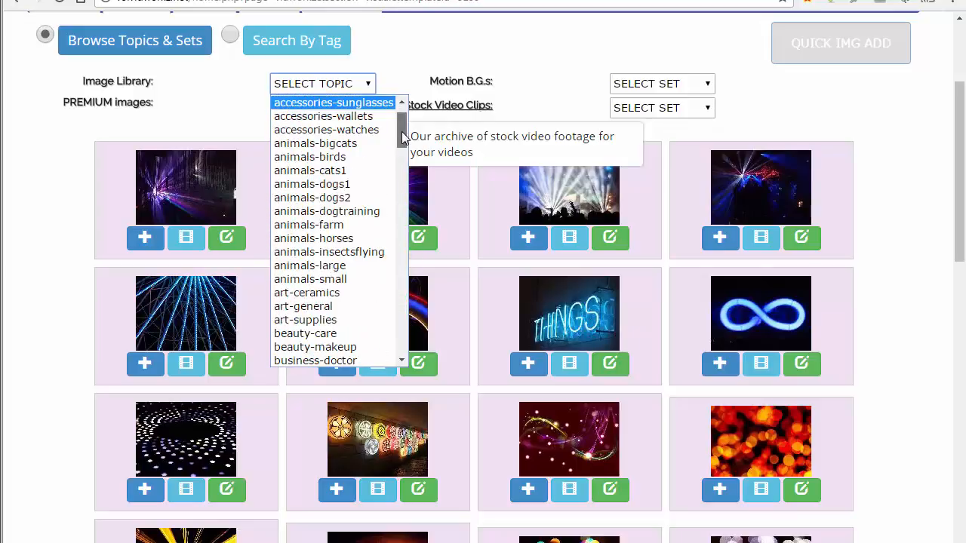
{"action": "right_click", "coordinate": [208, 83]}
{"action": "left_click", "coordinate": [222, 75]}
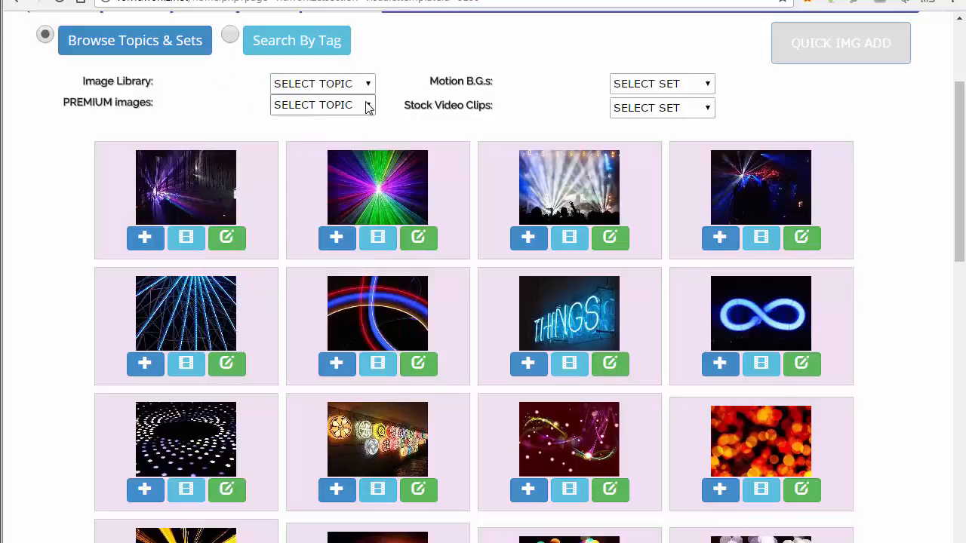
{"action": "left_click", "coordinate": [367, 107]}
{"action": "left_click_drag", "start_coordinate": [491, 147], "coordinate": [489, 218]}
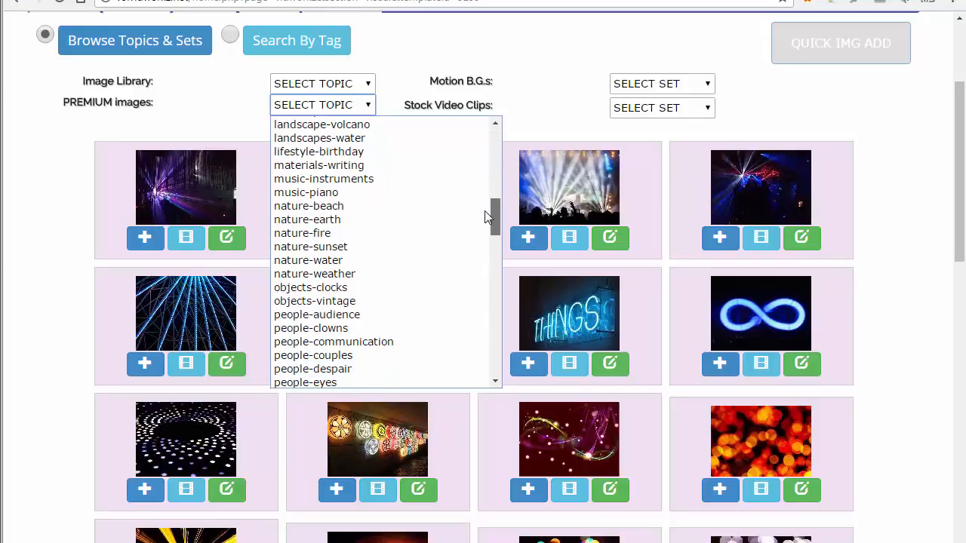
{"action": "left_click", "coordinate": [307, 179]}
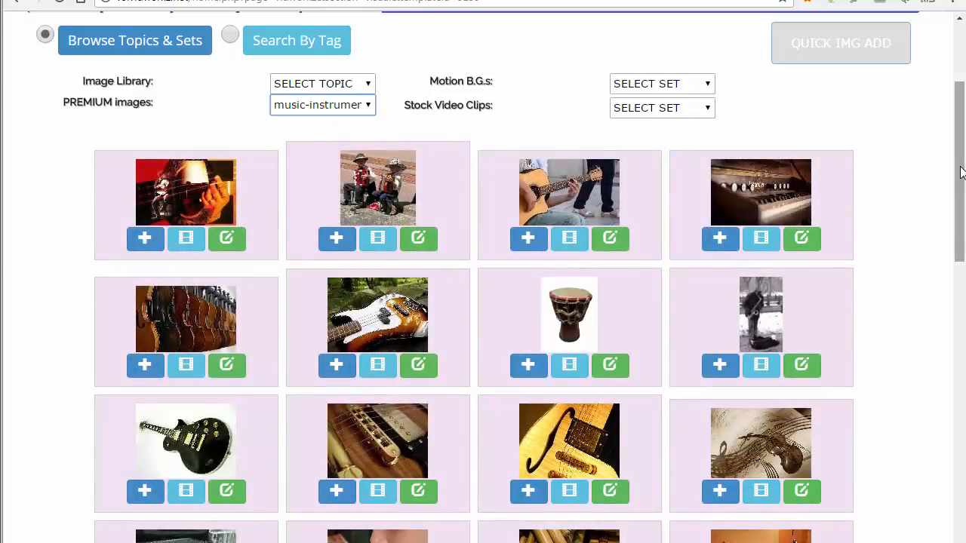
{"action": "left_click_drag", "start_coordinate": [960, 168], "coordinate": [958, 179]}
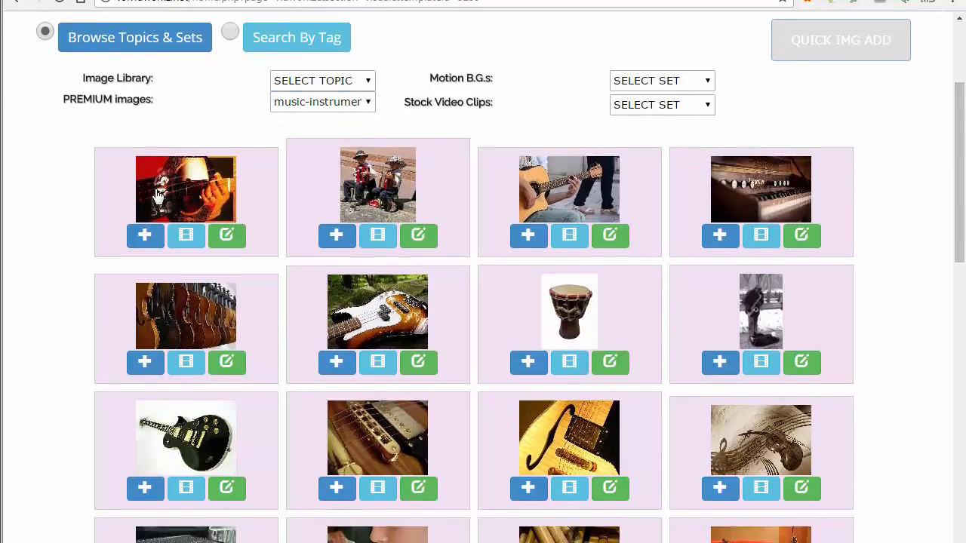
Mark the red-lit, acoustic, bass, black electric, hollow-body and musical-note guitars plus the organ keyboard
{"action": "left_click", "coordinate": [156, 196]}
{"action": "left_click", "coordinate": [612, 190]}
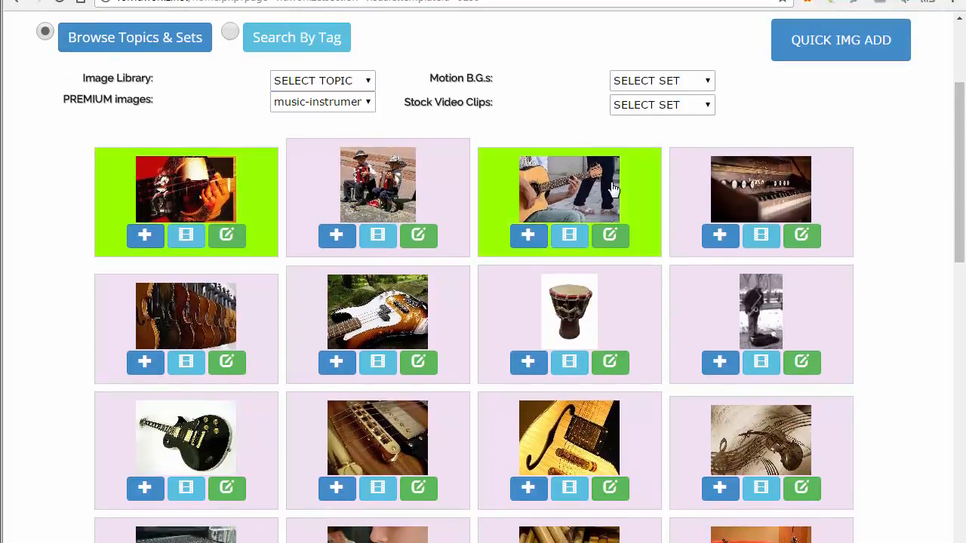
{"action": "left_click", "coordinate": [754, 178]}
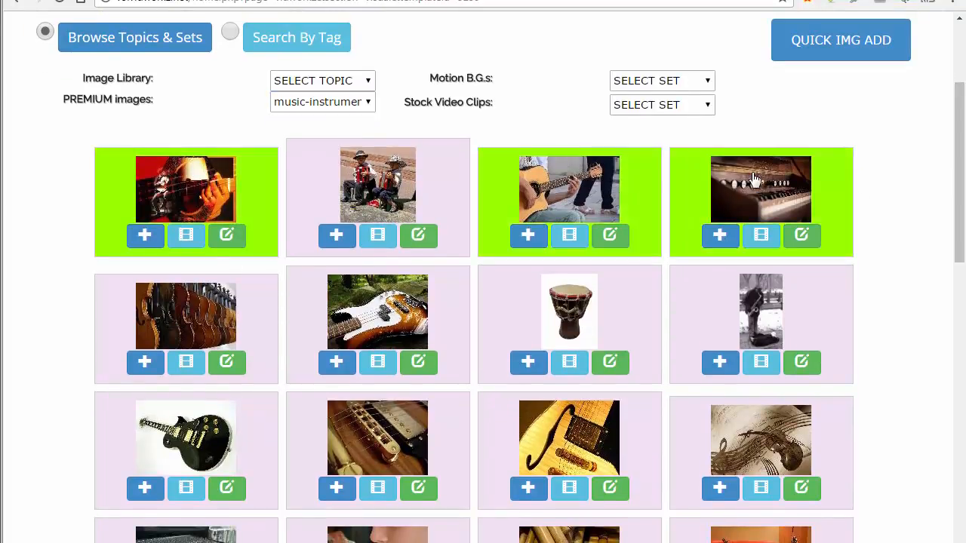
{"action": "left_click", "coordinate": [370, 311]}
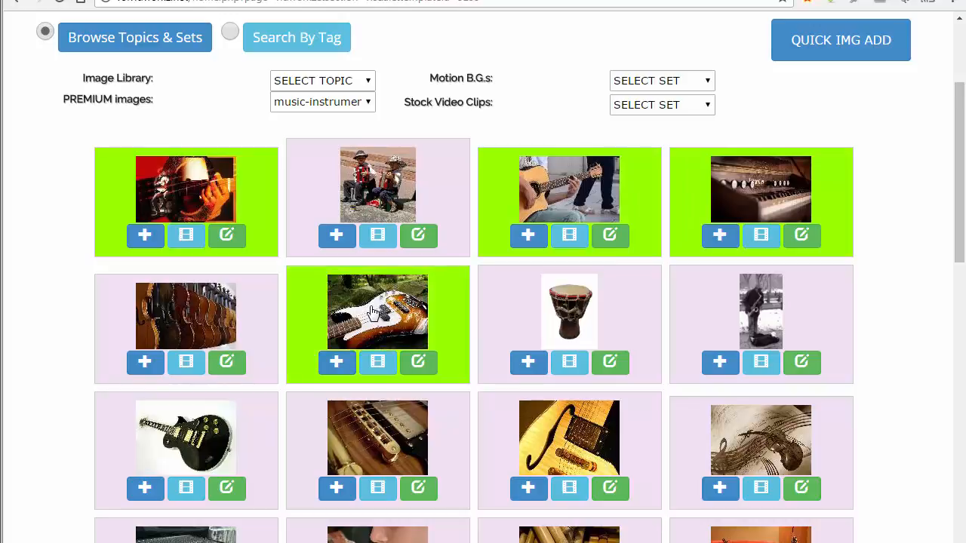
{"action": "left_click", "coordinate": [192, 458]}
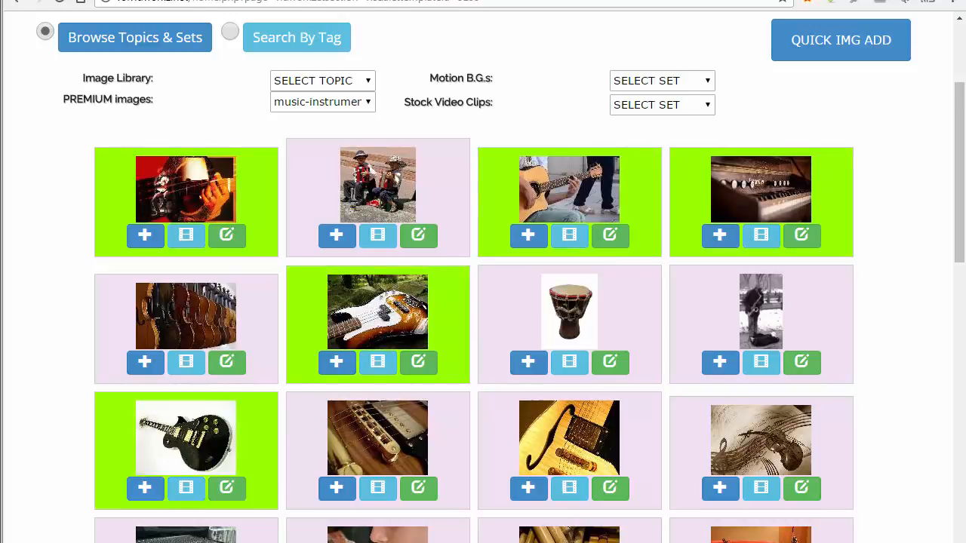
{"action": "left_click", "coordinate": [580, 442]}
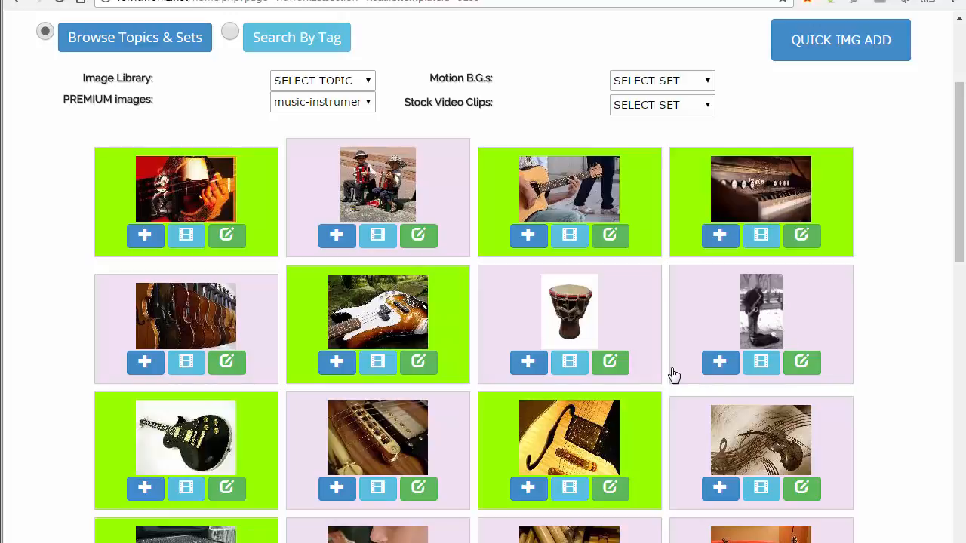
{"action": "scroll", "coordinate": [960, 172], "scroll_direction": "down", "scroll_amount": 3}
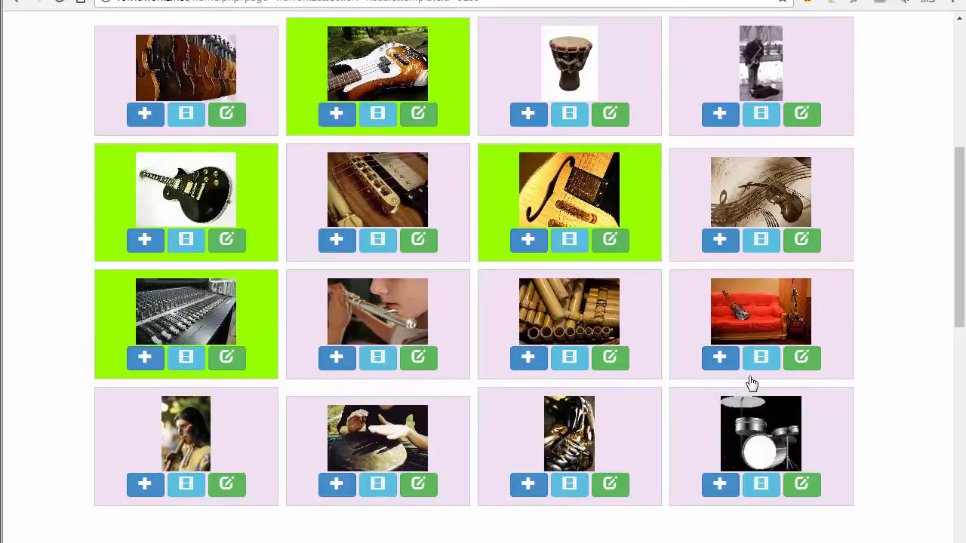
{"action": "left_click", "coordinate": [747, 194]}
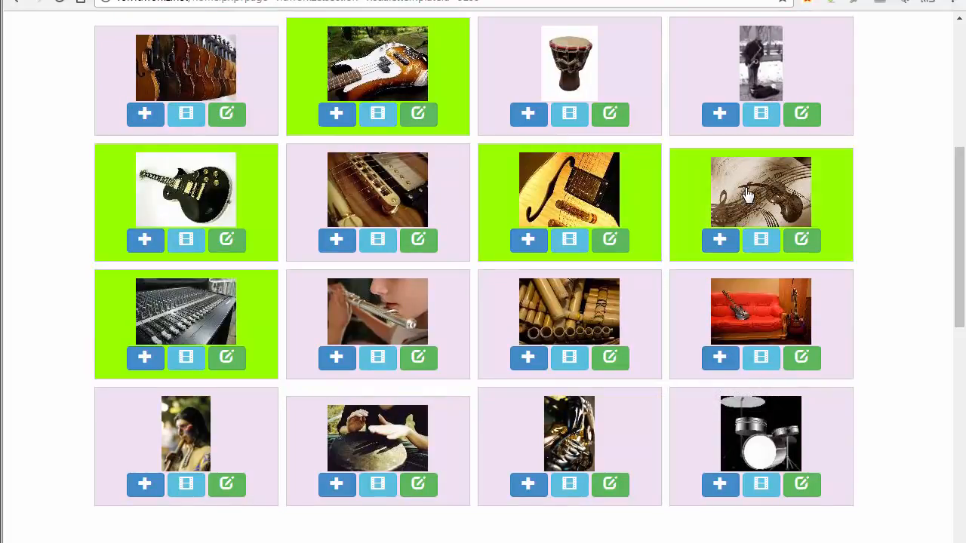
{"action": "left_click_drag", "start_coordinate": [959, 292], "coordinate": [960, 174]}
{"action": "mouse_move", "coordinate": [822, 249]}
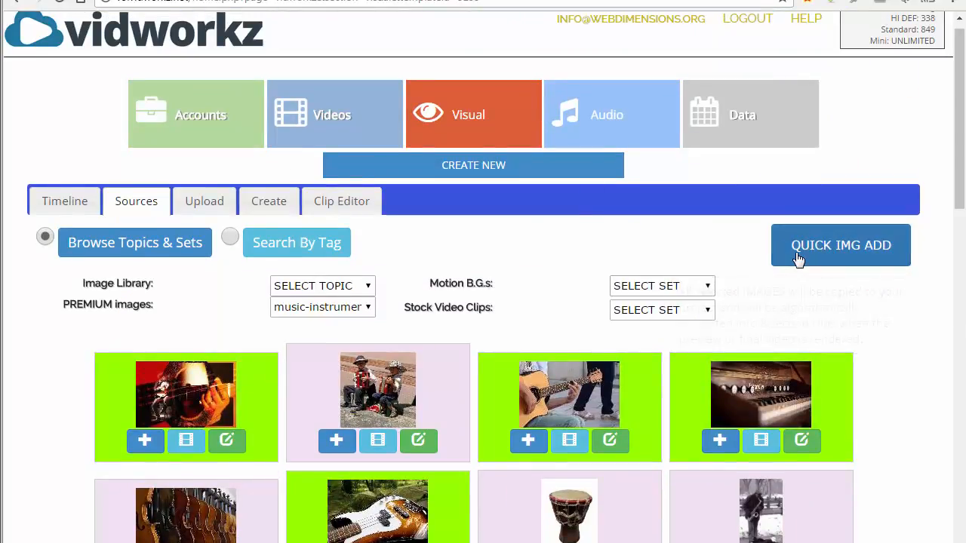
Quick-add the selected instrument images to the timeline, then open the whole-video Feature Designer
{"action": "left_click", "coordinate": [798, 254]}
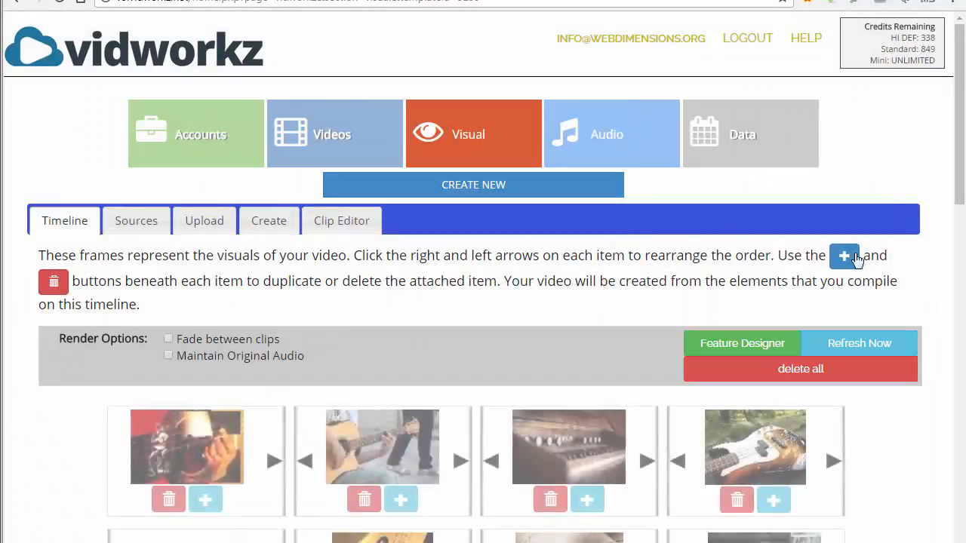
{"action": "scroll", "coordinate": [957, 117], "scroll_direction": "down", "scroll_amount": 2}
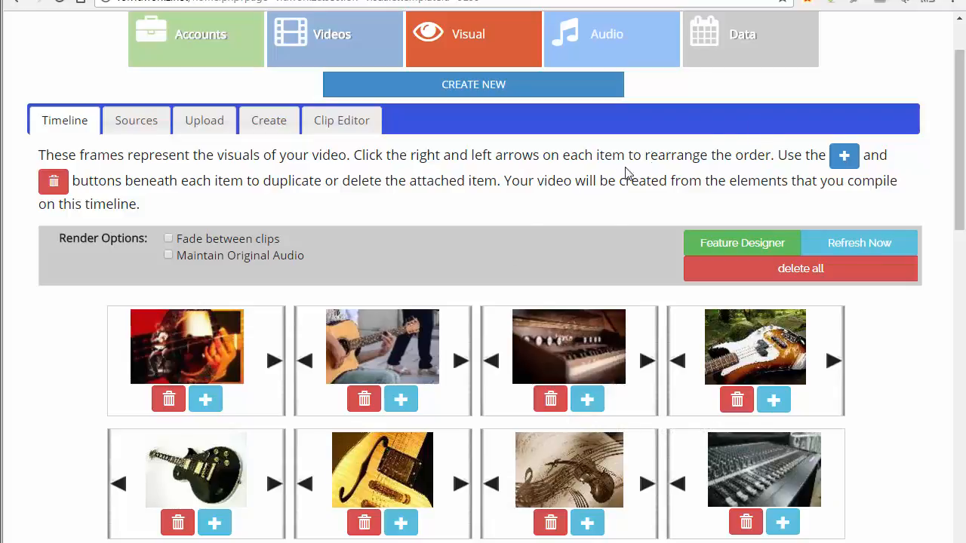
{"action": "left_click", "coordinate": [751, 247]}
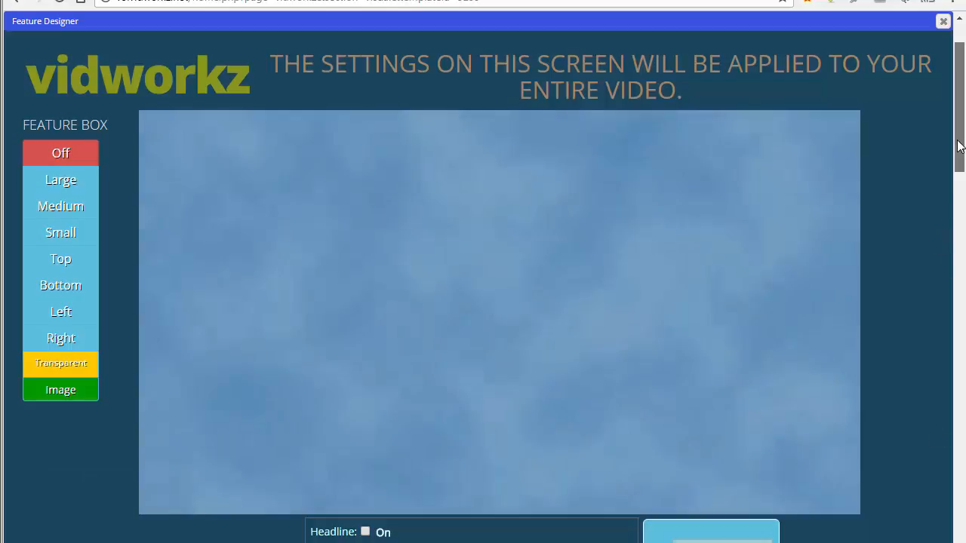
Switch the feature box to an image overlay and upload funkatology.png
{"action": "left_click_drag", "start_coordinate": [959, 147], "coordinate": [959, 153]}
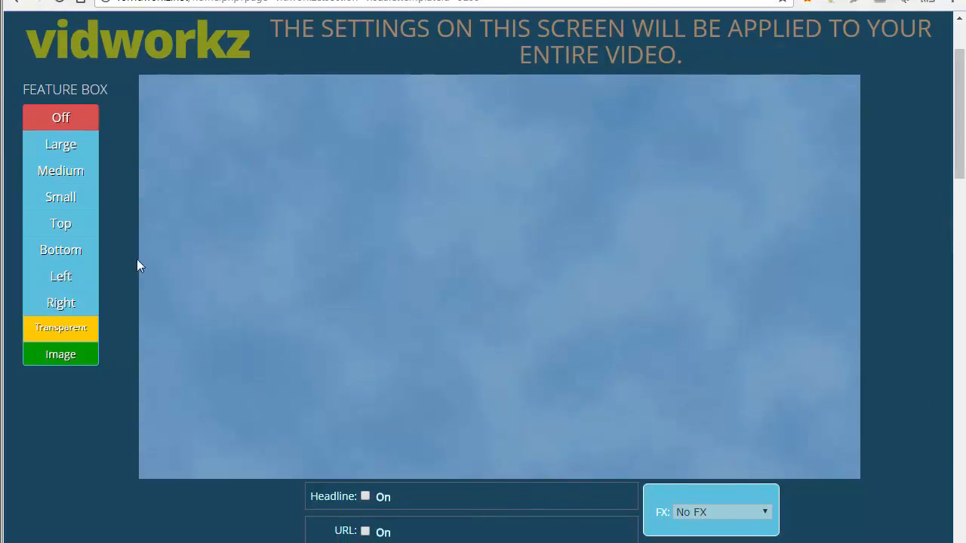
{"action": "left_click", "coordinate": [59, 355]}
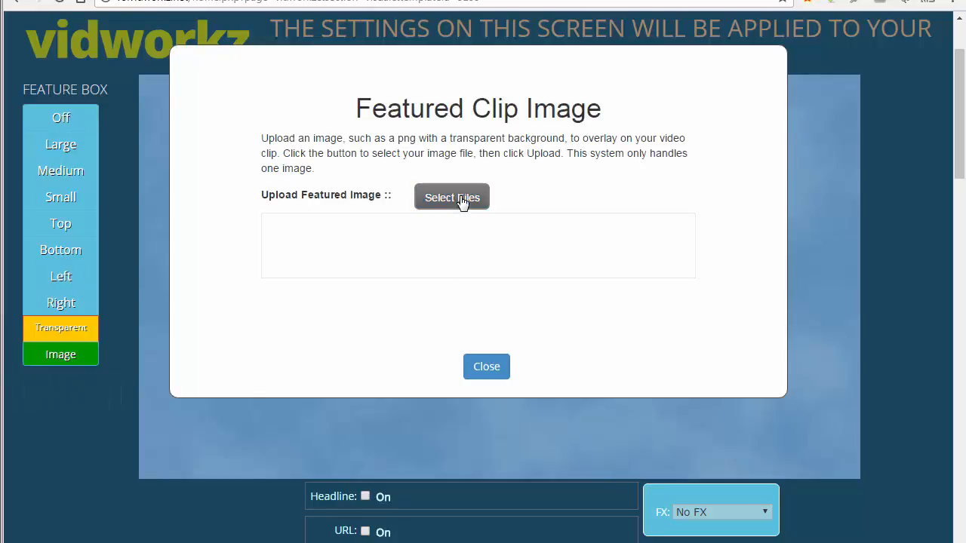
{"action": "left_click", "coordinate": [462, 203]}
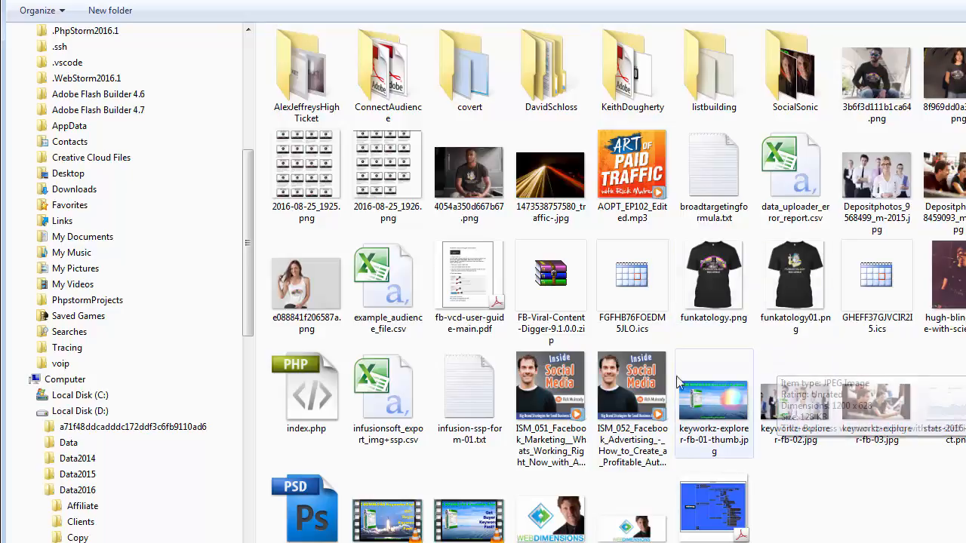
{"action": "double_click", "coordinate": [713, 281]}
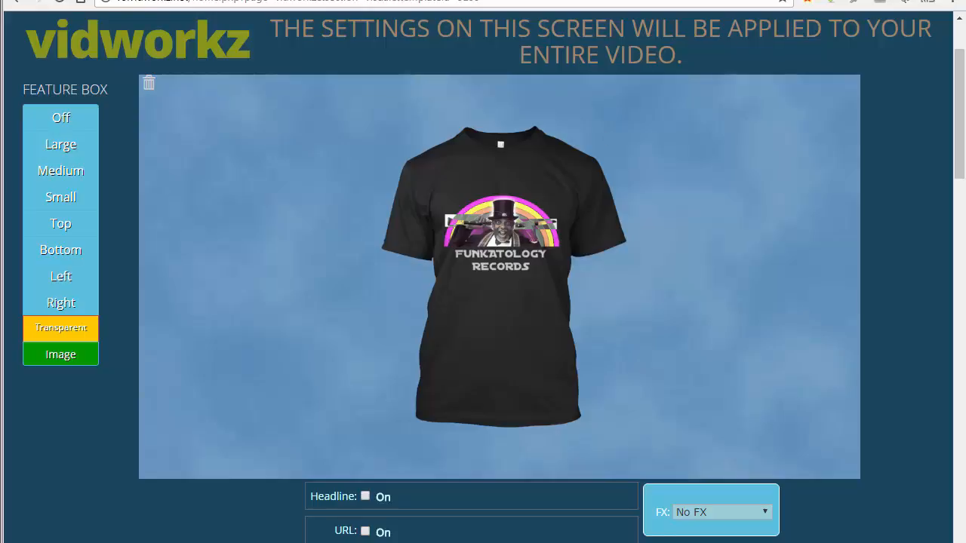
Move the feature box to the right side and make its background transparent
{"action": "left_click", "coordinate": [47, 282]}
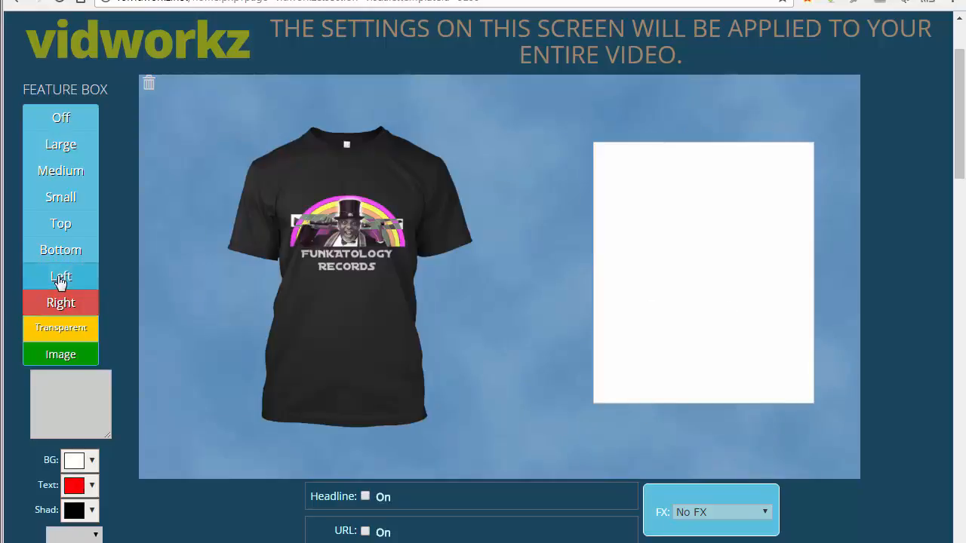
{"action": "left_click", "coordinate": [51, 357]}
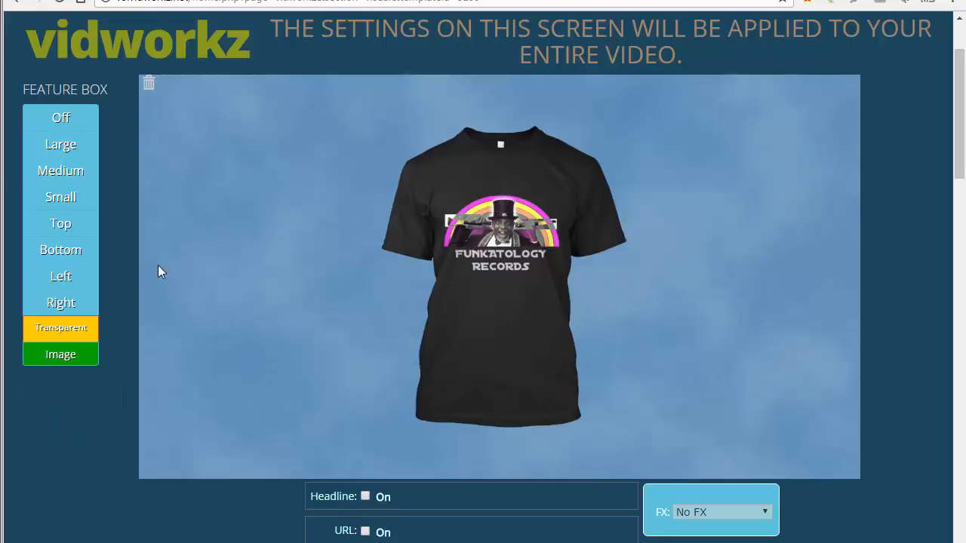
{"action": "left_click", "coordinate": [61, 302]}
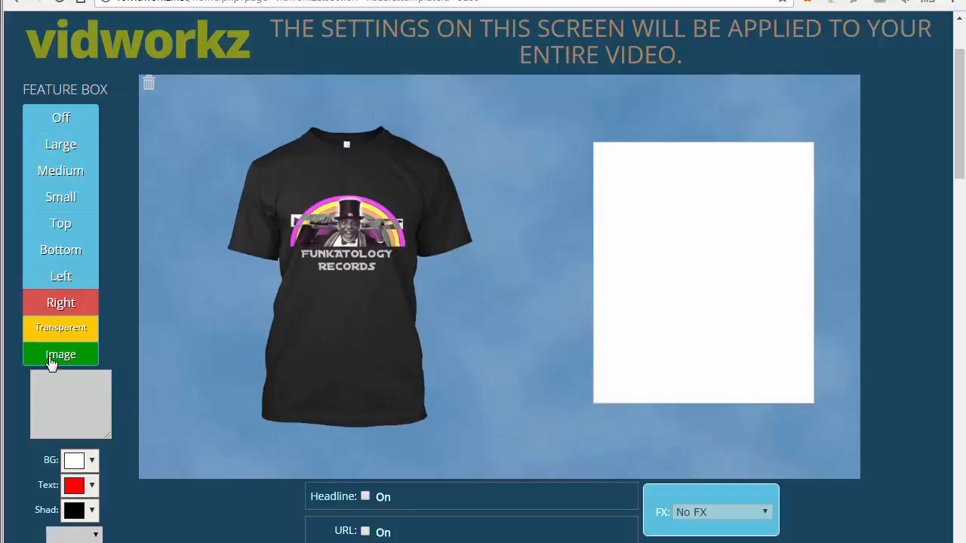
{"action": "left_click", "coordinate": [70, 391]}
{"action": "type", "text": "t"}
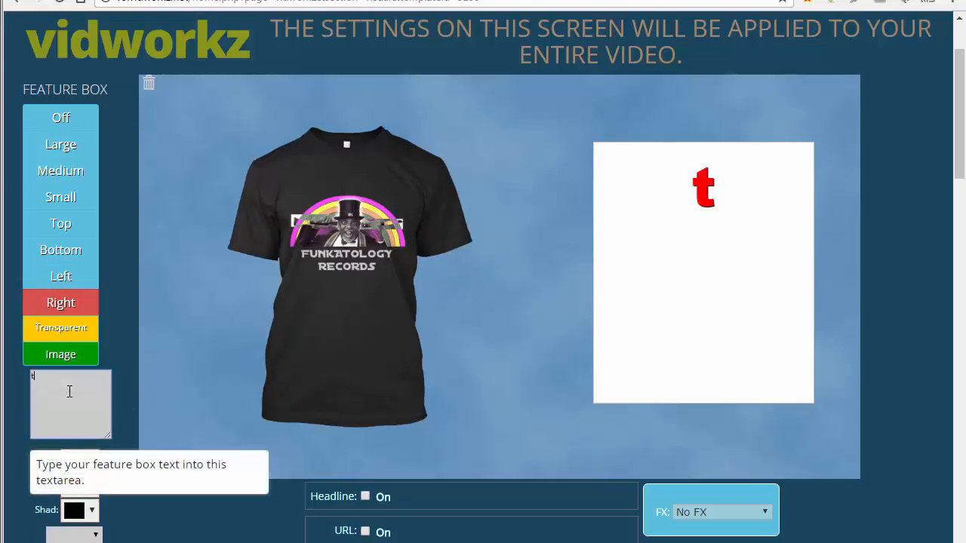
{"action": "type", "text": "ext"}
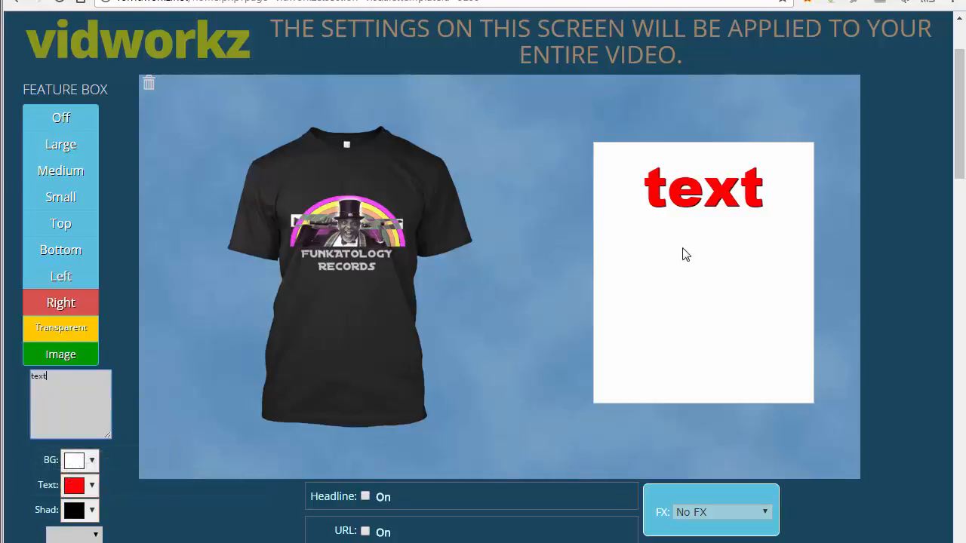
{"action": "left_click", "coordinate": [61, 330]}
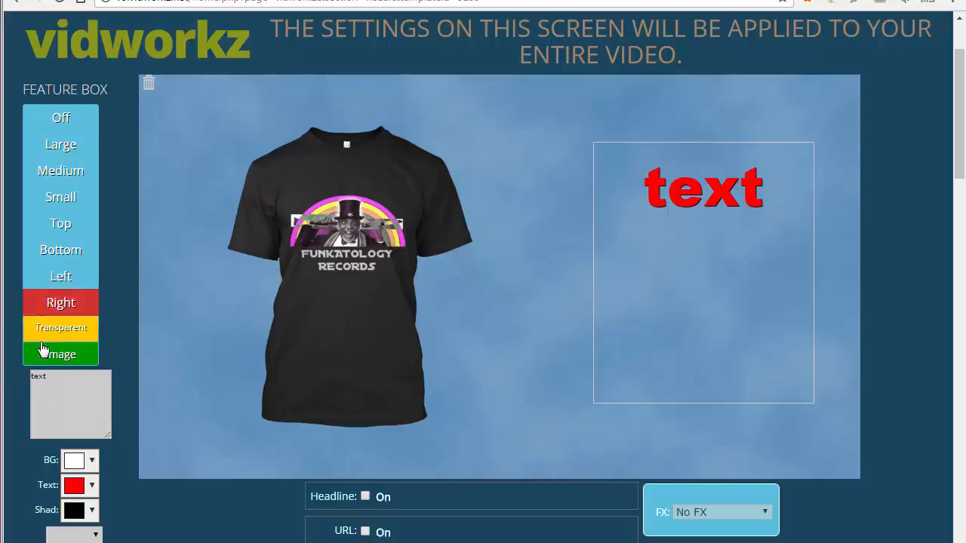
Colour the feature box text cyan and change it to 'My Text About My Product'
{"action": "left_click", "coordinate": [75, 486]}
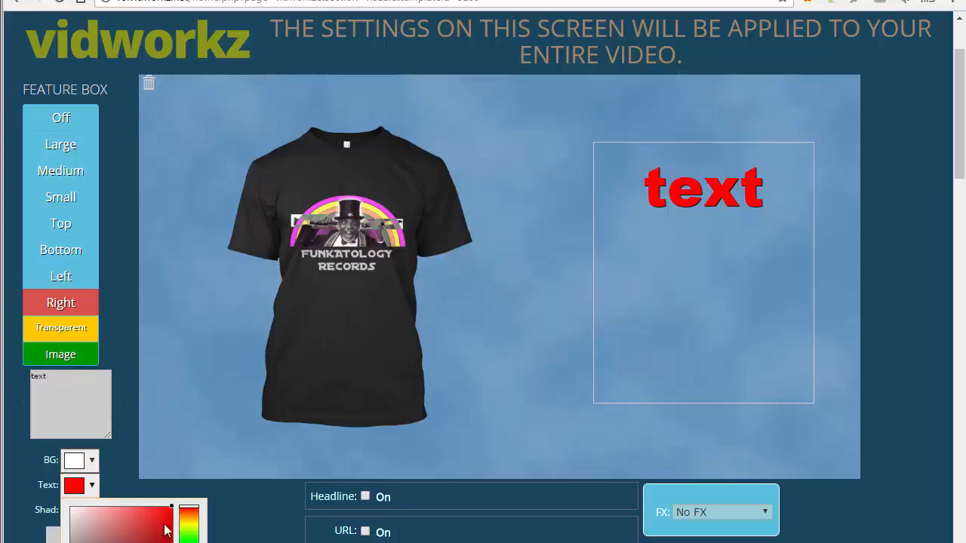
{"action": "left_click_drag", "start_coordinate": [189, 539], "coordinate": [189, 542]}
{"action": "left_click", "coordinate": [185, 542]}
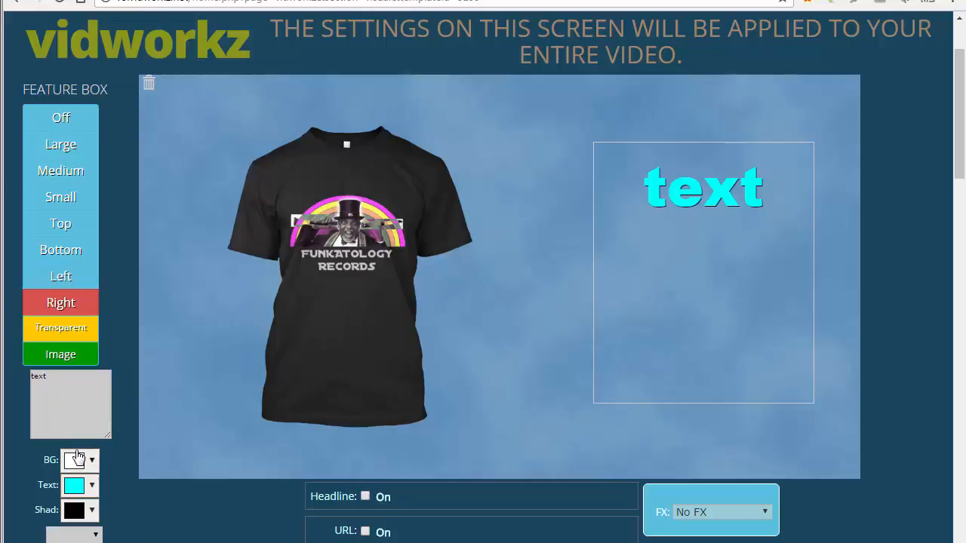
{"action": "left_click_drag", "start_coordinate": [57, 379], "coordinate": [15, 383]}
{"action": "type", "text": "My "}
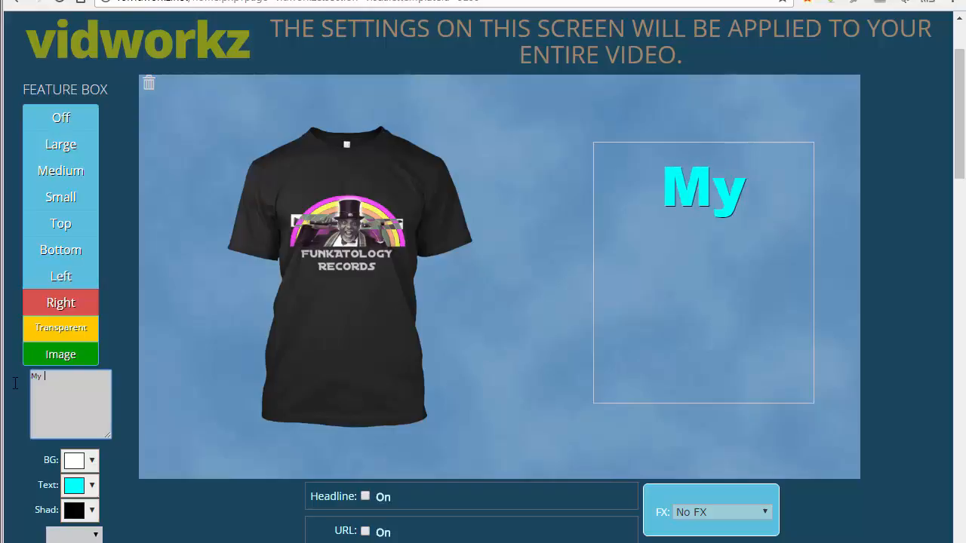
{"action": "type", "text": "Text Abou"}
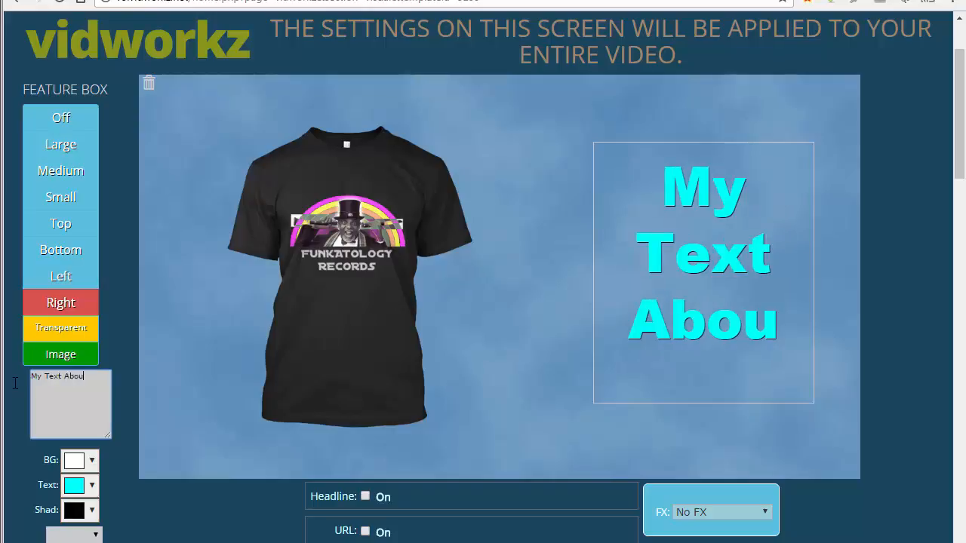
{"action": "type", "text": "t My Product"}
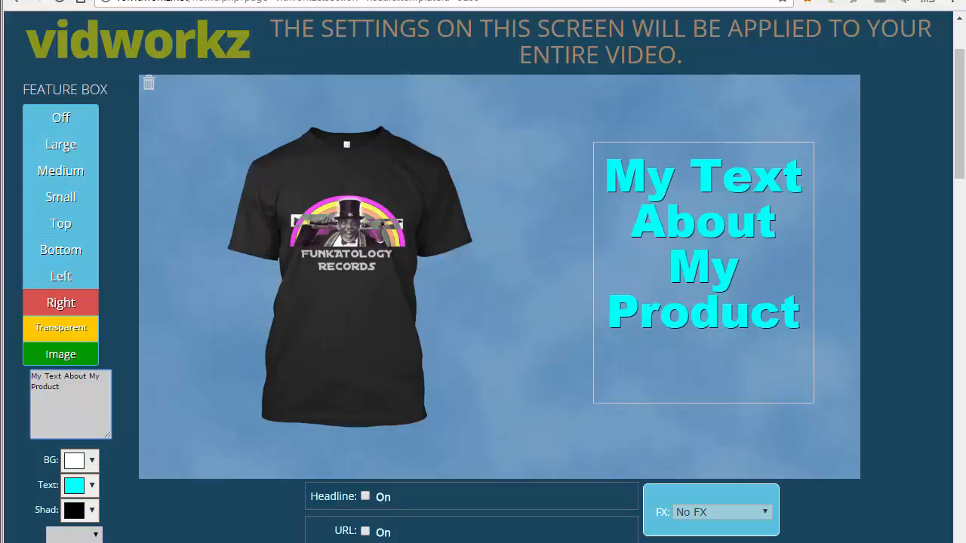
Turn on the headline in the Prompt font with pale pink colour, and enable the URL line
{"action": "left_click", "coordinate": [365, 497]}
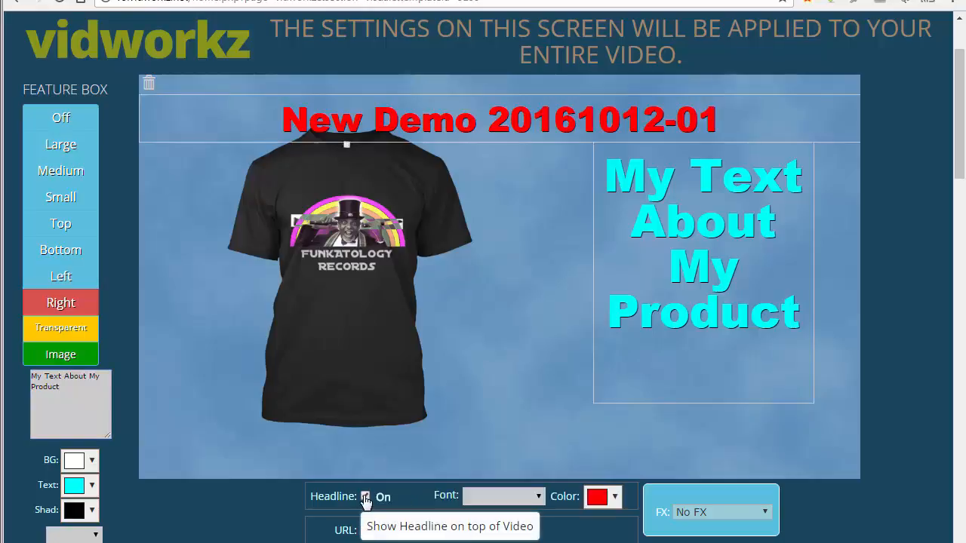
{"action": "left_click", "coordinate": [539, 497]}
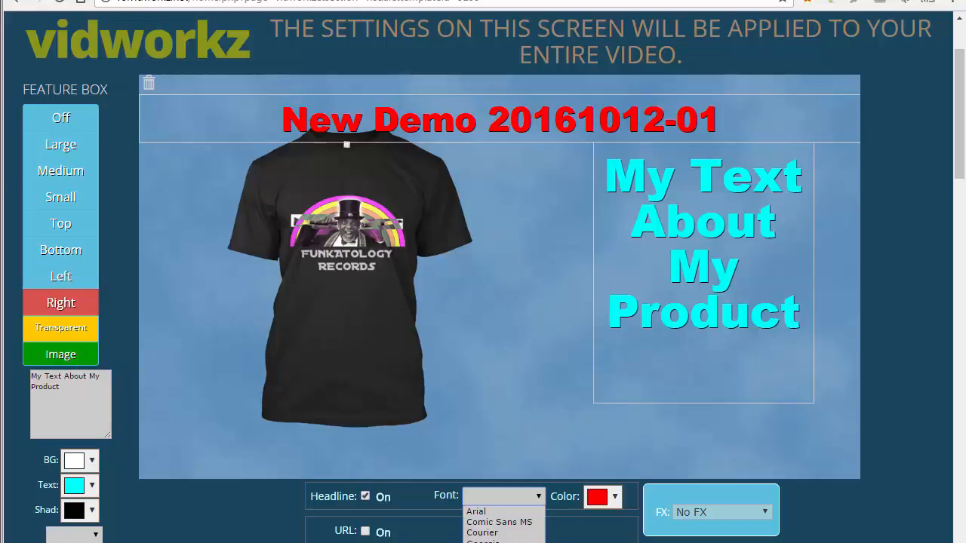
{"action": "left_click", "coordinate": [498, 541]}
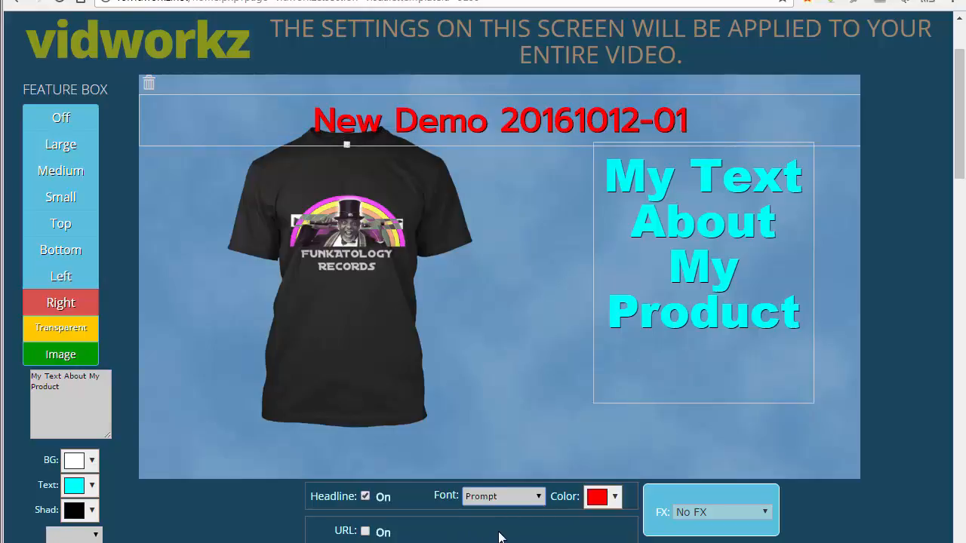
{"action": "left_click", "coordinate": [614, 497]}
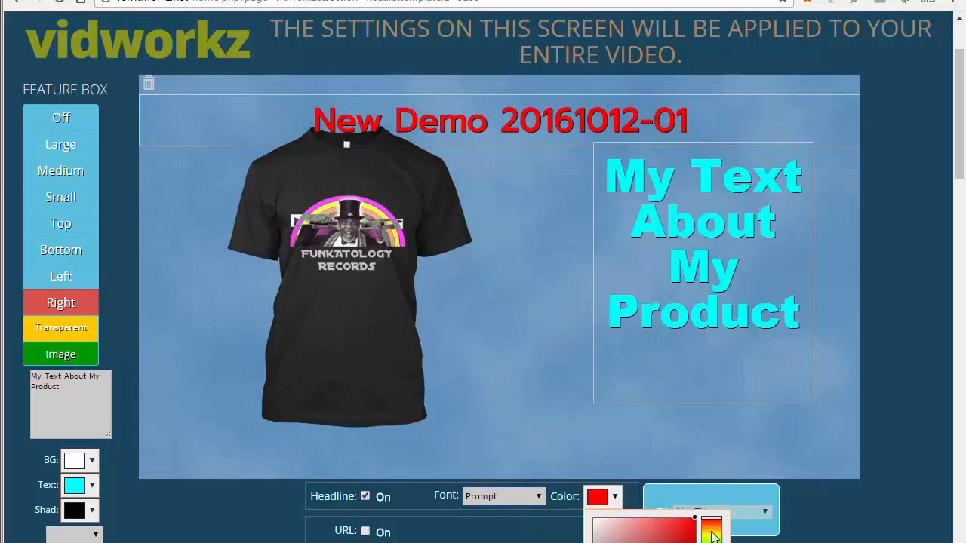
{"action": "left_click_drag", "start_coordinate": [694, 518], "coordinate": [599, 525]}
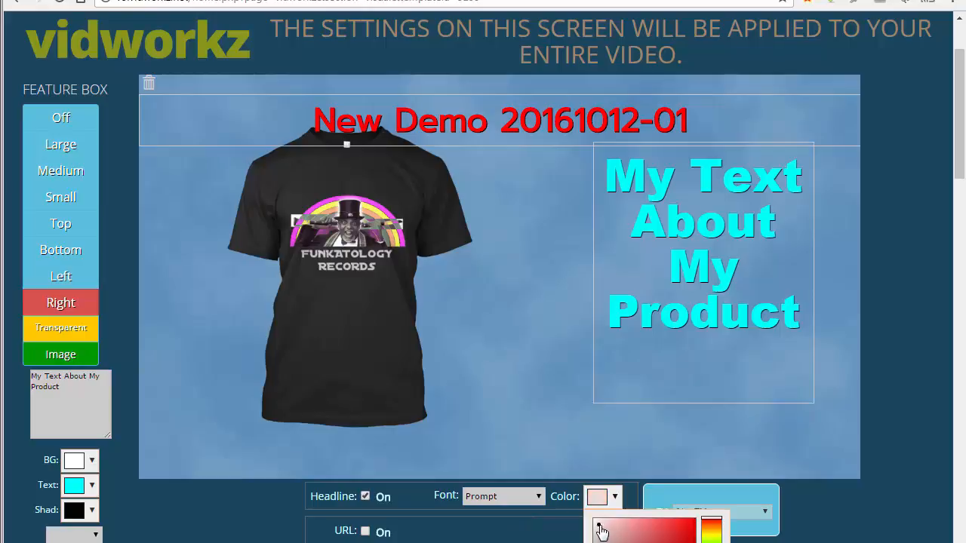
{"action": "scroll", "coordinate": [962, 157], "scroll_direction": "down", "scroll_amount": 3}
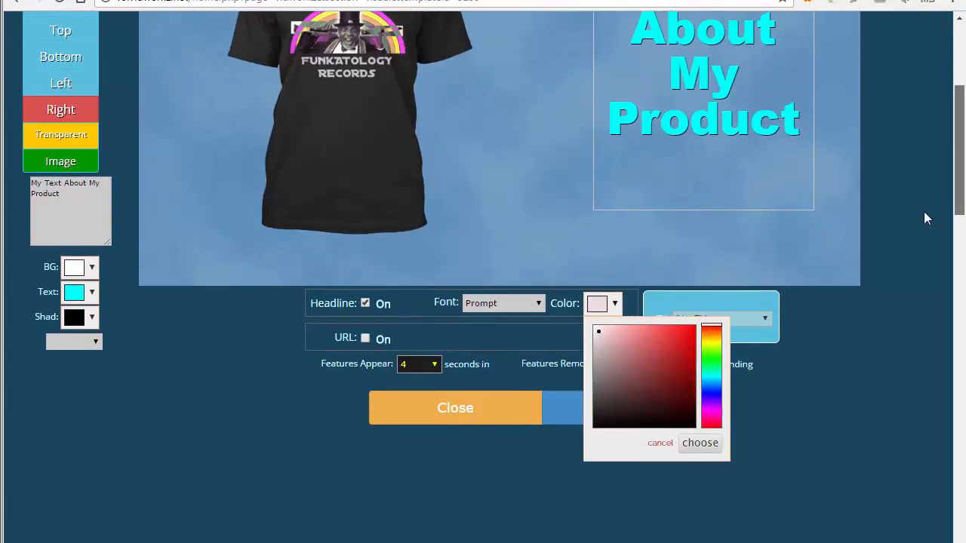
{"action": "left_click", "coordinate": [700, 443]}
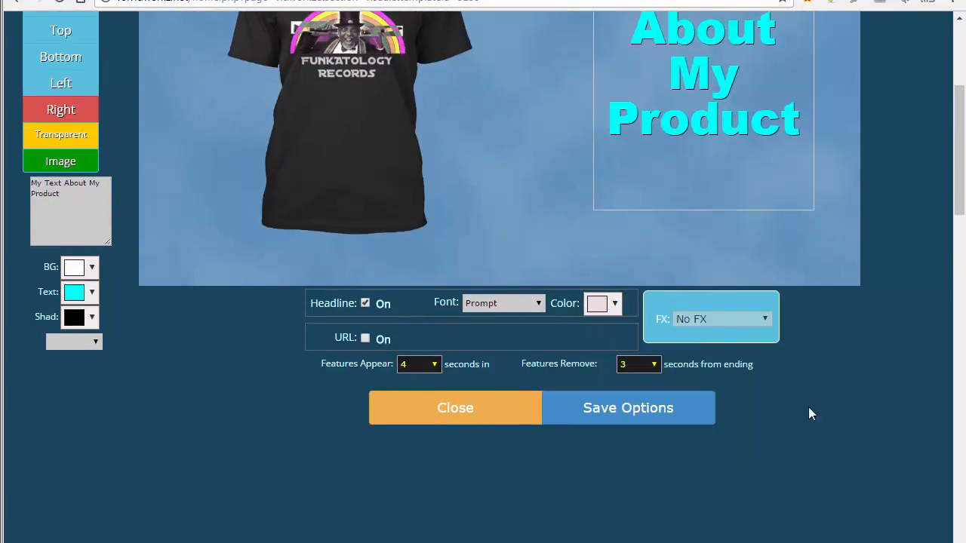
{"action": "scroll", "coordinate": [962, 181], "scroll_direction": "up", "scroll_amount": 3}
{"action": "left_click_drag", "start_coordinate": [962, 181], "coordinate": [962, 168]}
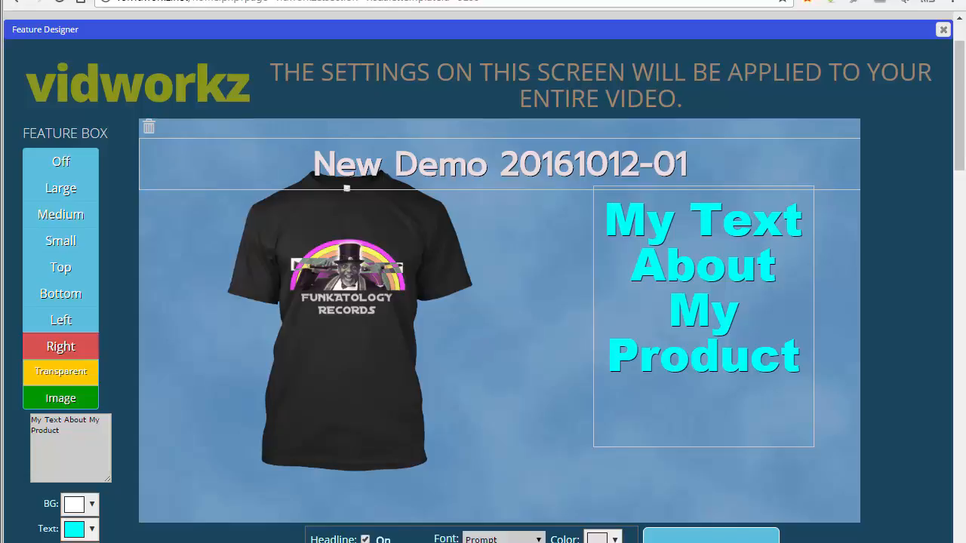
{"action": "left_click_drag", "start_coordinate": [963, 155], "coordinate": [963, 179]}
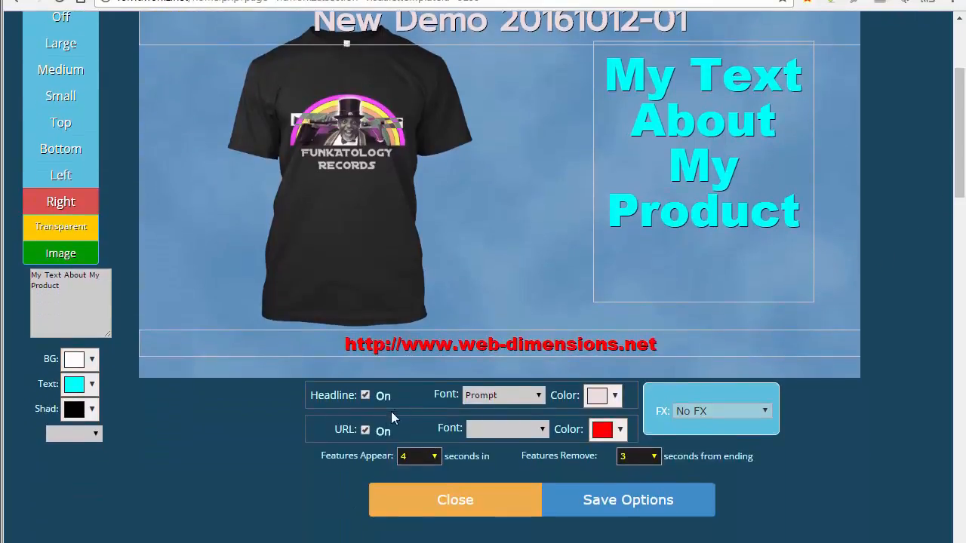
Set the URL line to the Merriweather font in blue
{"action": "left_click", "coordinate": [506, 429]}
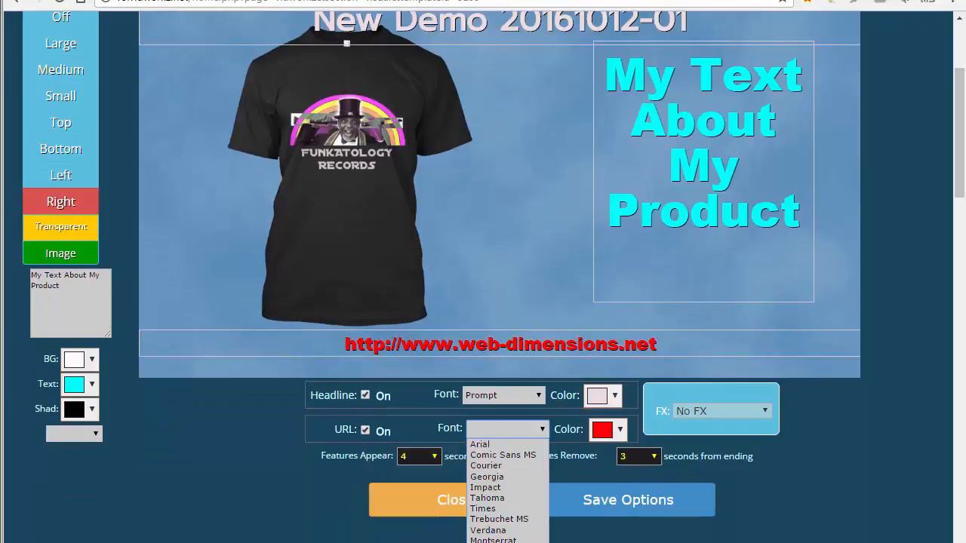
{"action": "left_click", "coordinate": [498, 542]}
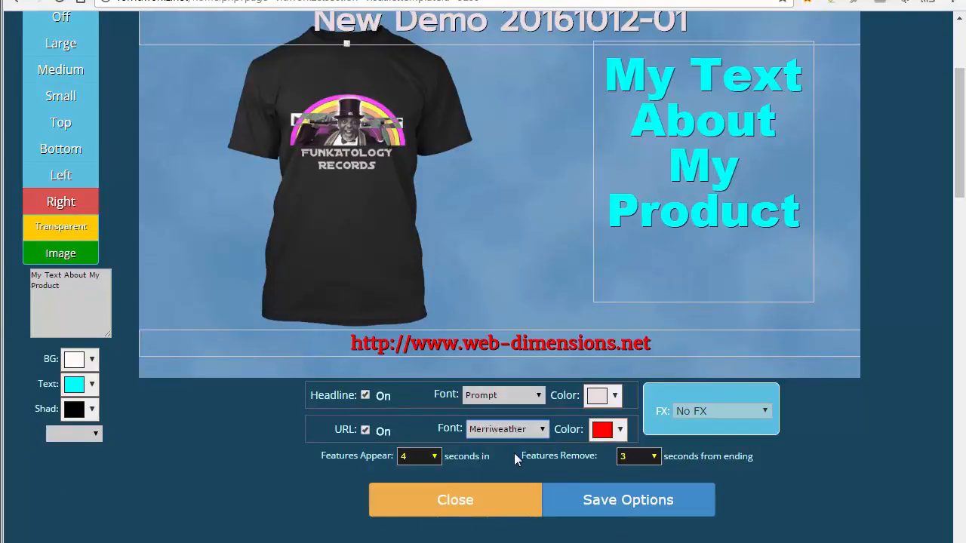
{"action": "left_click", "coordinate": [603, 432]}
{"action": "left_click", "coordinate": [717, 521]}
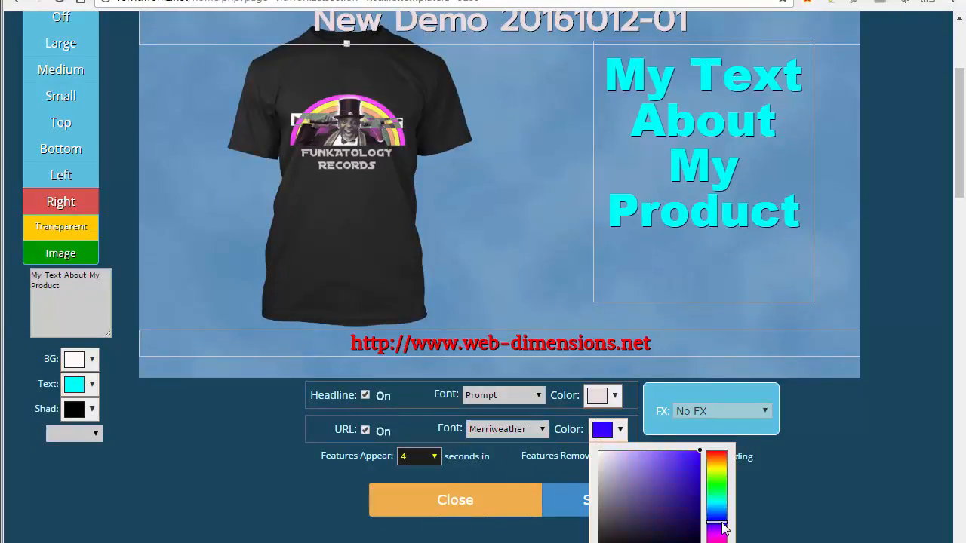
{"action": "left_click", "coordinate": [709, 542]}
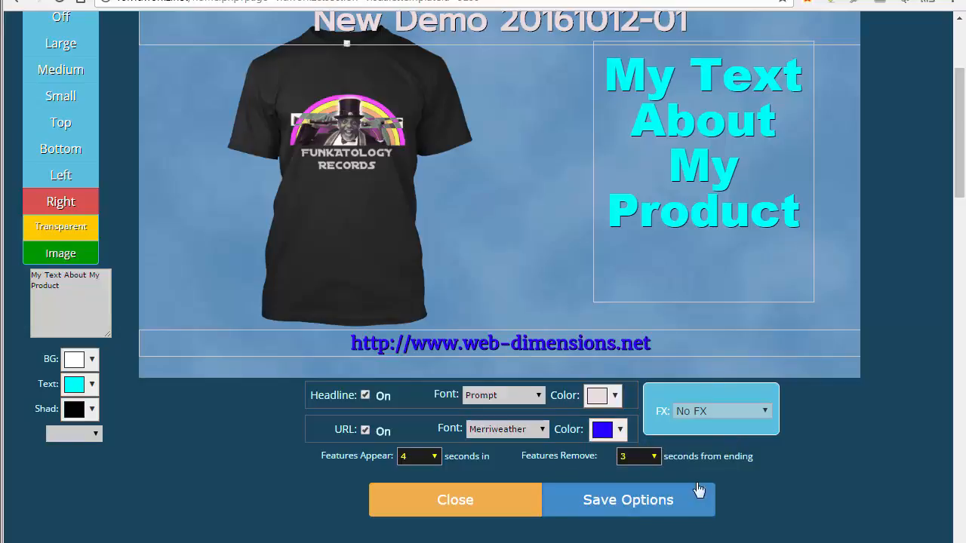
{"action": "left_click_drag", "start_coordinate": [959, 175], "coordinate": [960, 148]}
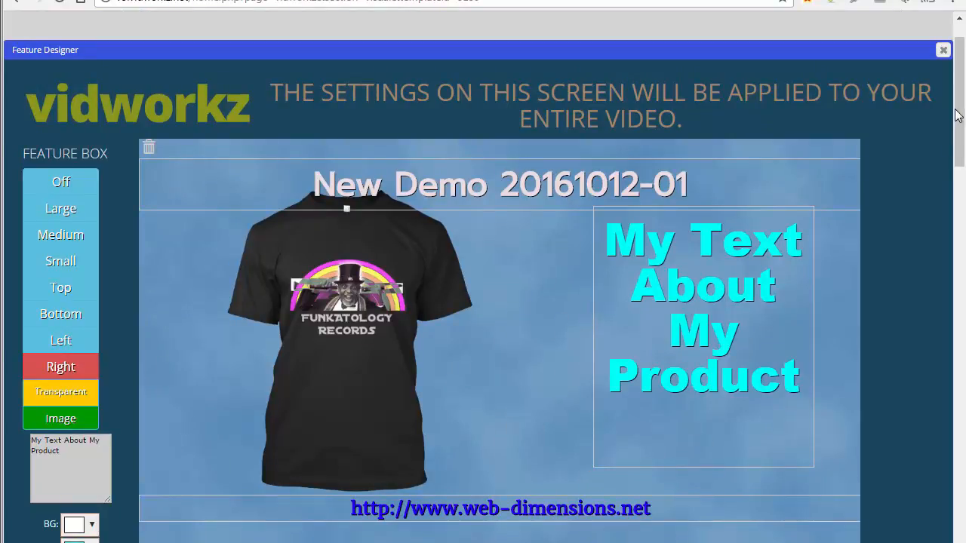
Keep the video effect at No FX and save the Feature Designer options
{"action": "mouse_move", "coordinate": [961, 108]}
{"action": "left_mouse_down"}
{"action": "mouse_move", "coordinate": [961, 120]}
{"action": "mouse_move", "coordinate": [962, 111]}
{"action": "left_mouse_up"}
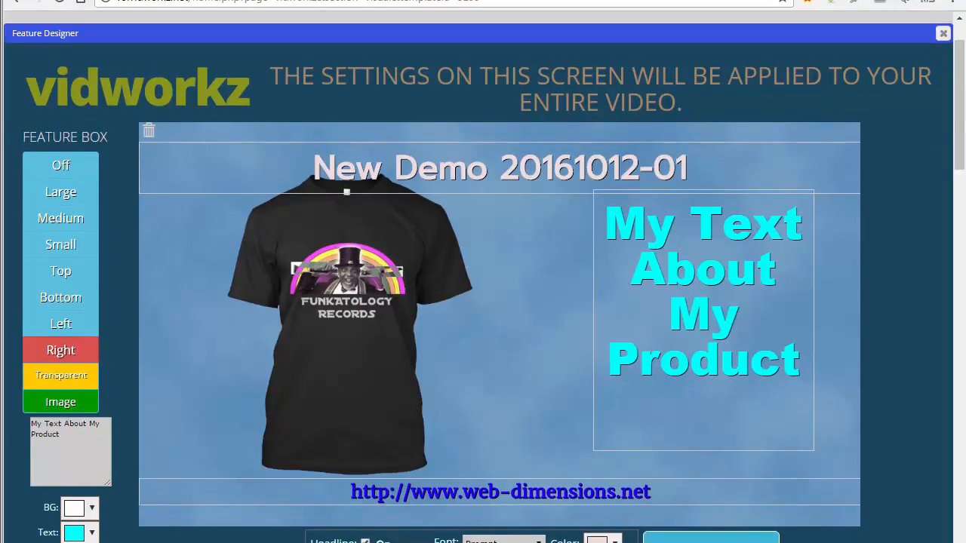
{"action": "left_click", "coordinate": [722, 542]}
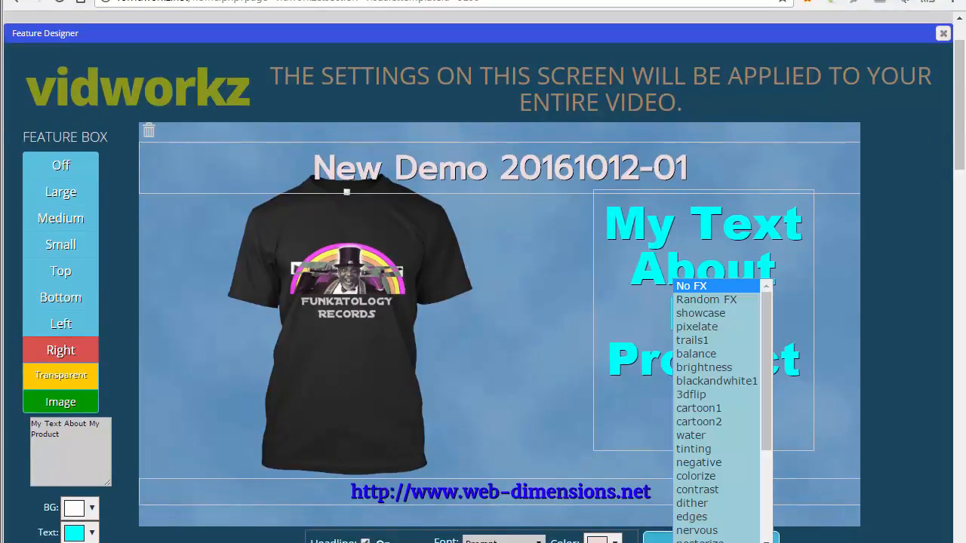
{"action": "left_click", "coordinate": [722, 542]}
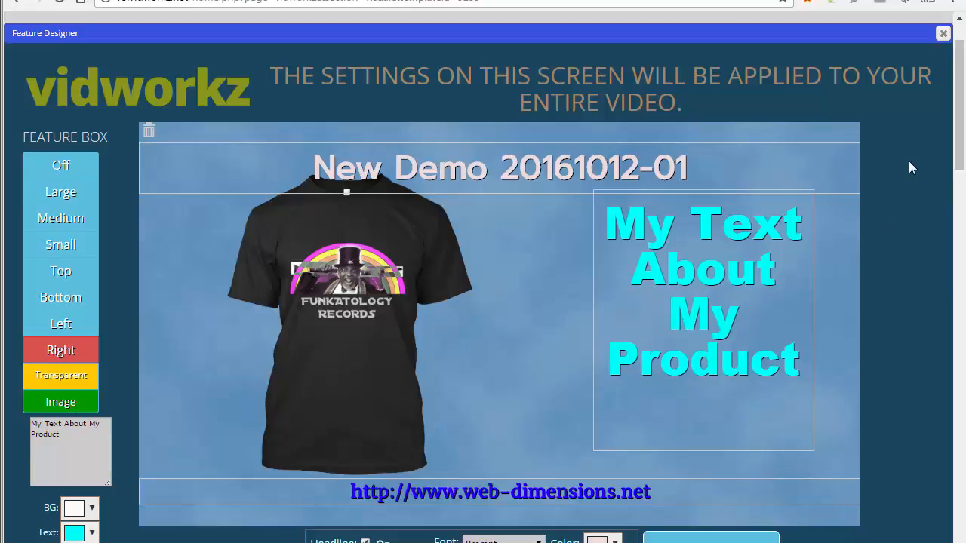
{"action": "left_click_drag", "start_coordinate": [959, 107], "coordinate": [959, 137]}
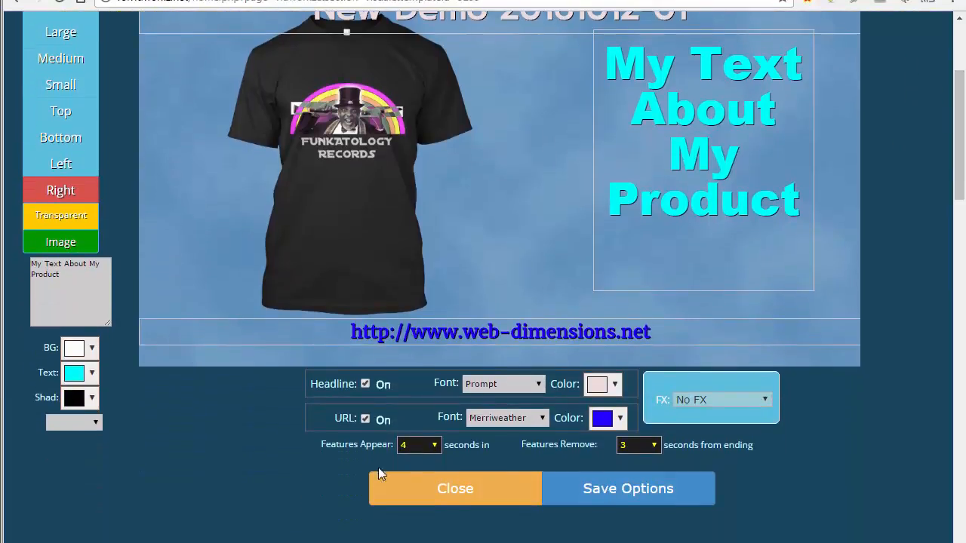
{"action": "left_click", "coordinate": [599, 488]}
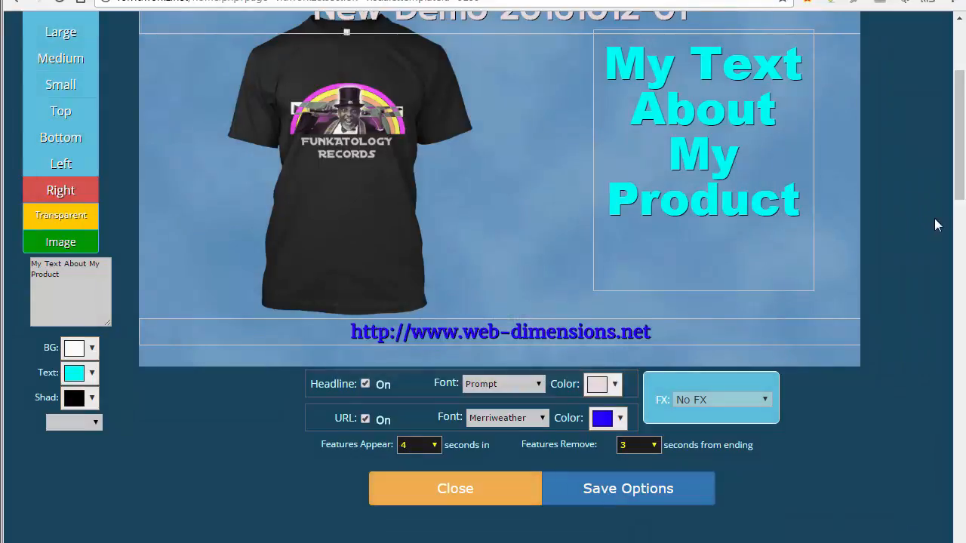
{"action": "left_click_drag", "start_coordinate": [959, 178], "coordinate": [960, 169]}
{"action": "scroll", "coordinate": [960, 169], "scroll_direction": "down", "scroll_amount": 2}
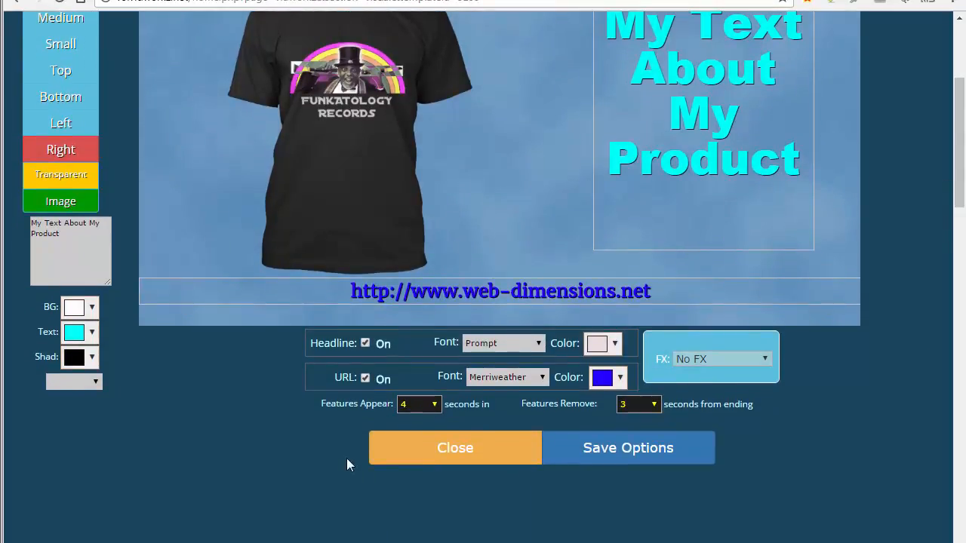
Set features to appear at 1 second and leave 2 seconds before the end, then save and close
{"action": "left_click", "coordinate": [434, 407]}
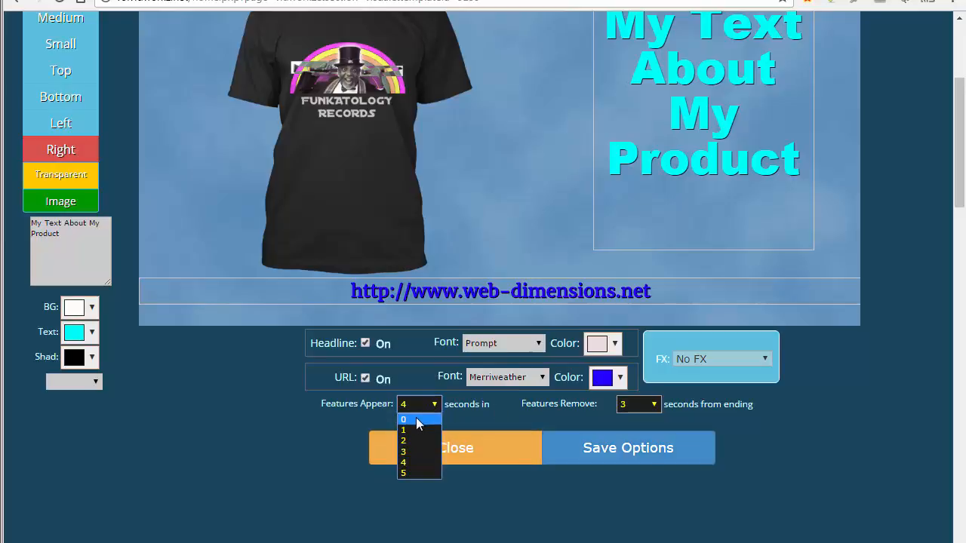
{"action": "left_click", "coordinate": [410, 429]}
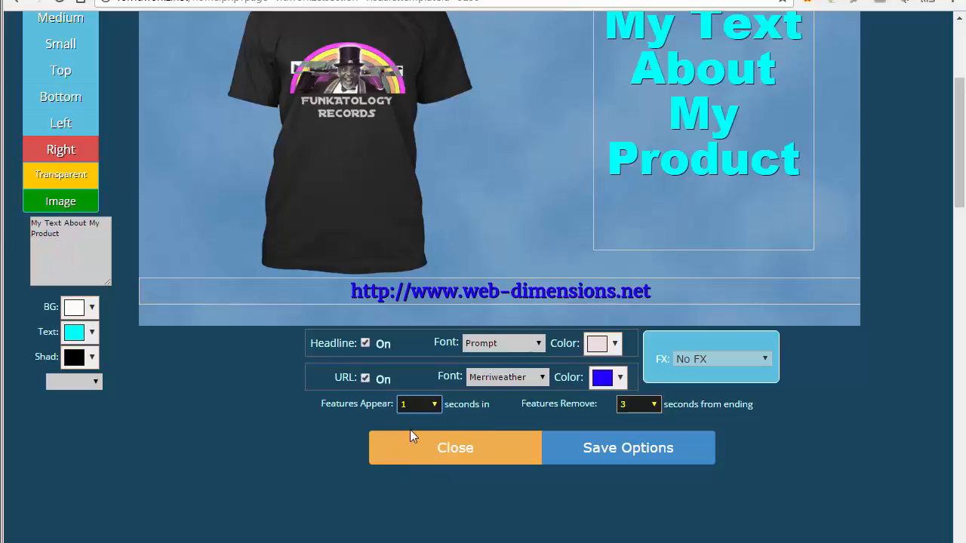
{"action": "left_click", "coordinate": [654, 405]}
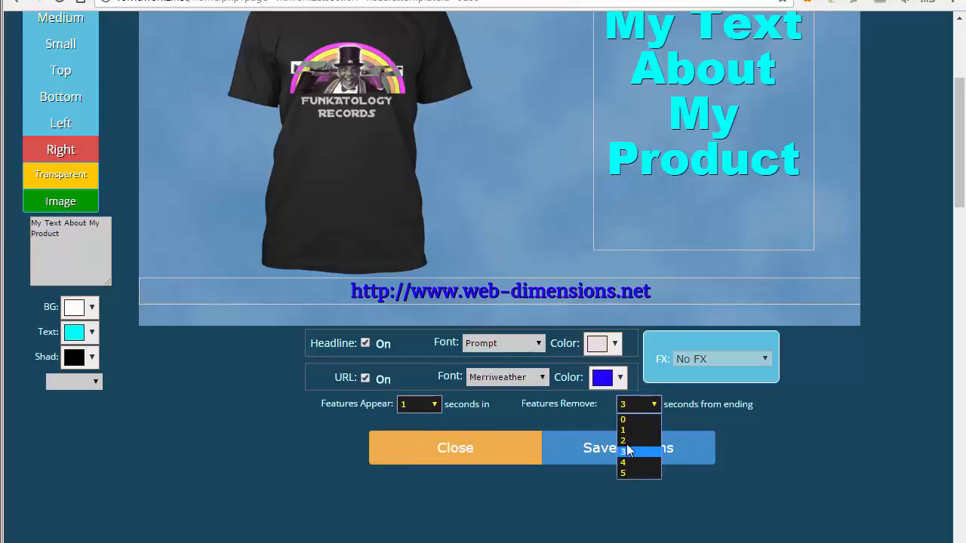
{"action": "left_click", "coordinate": [632, 441]}
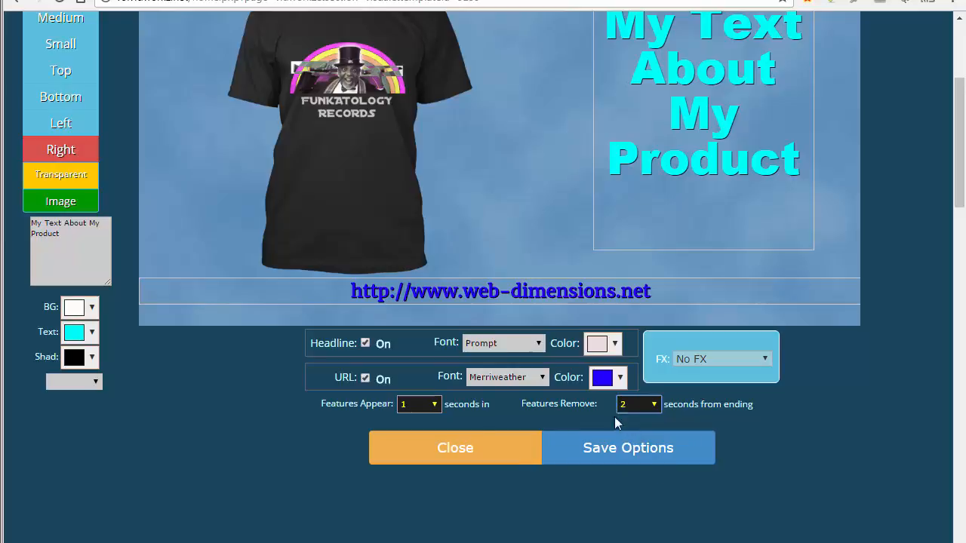
{"action": "left_click", "coordinate": [578, 452]}
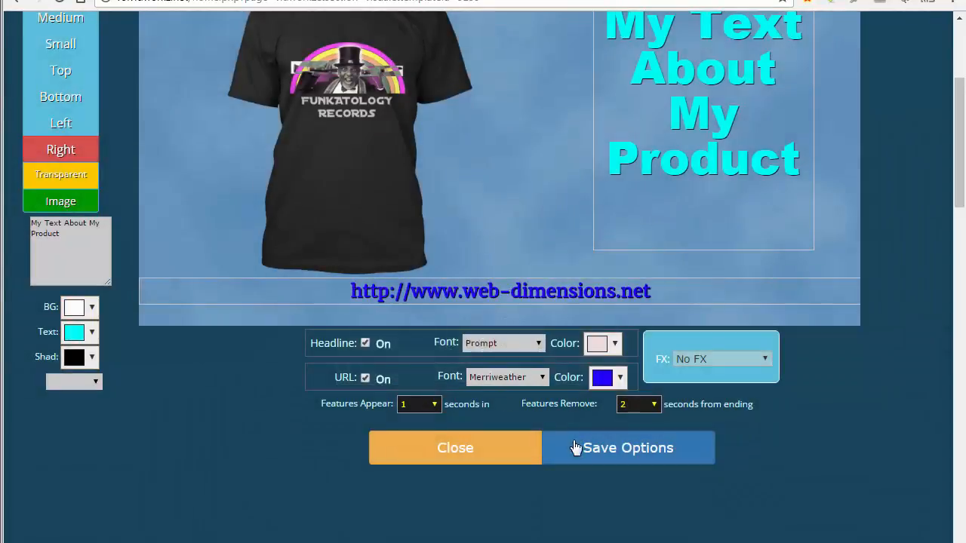
{"action": "left_click", "coordinate": [443, 449]}
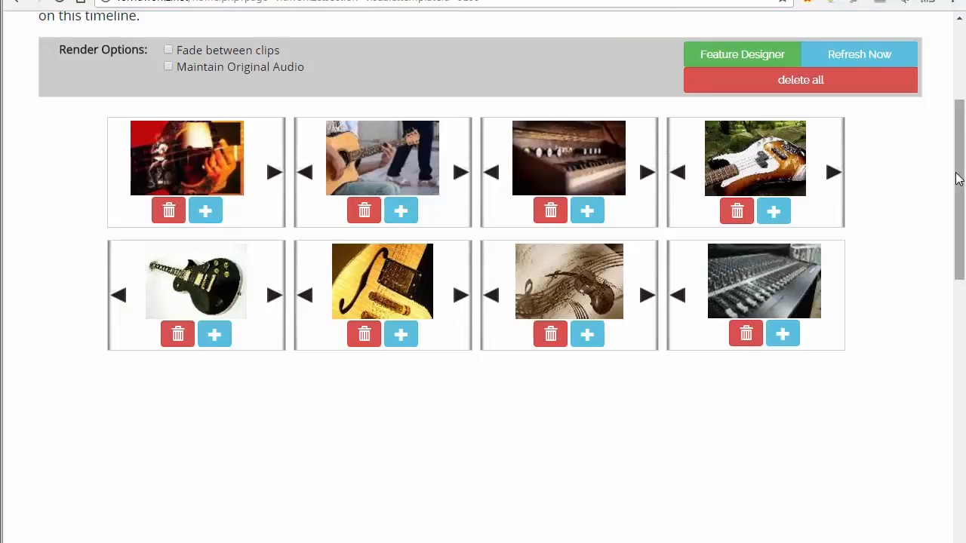
{"action": "left_click_drag", "start_coordinate": [959, 180], "coordinate": [962, 98]}
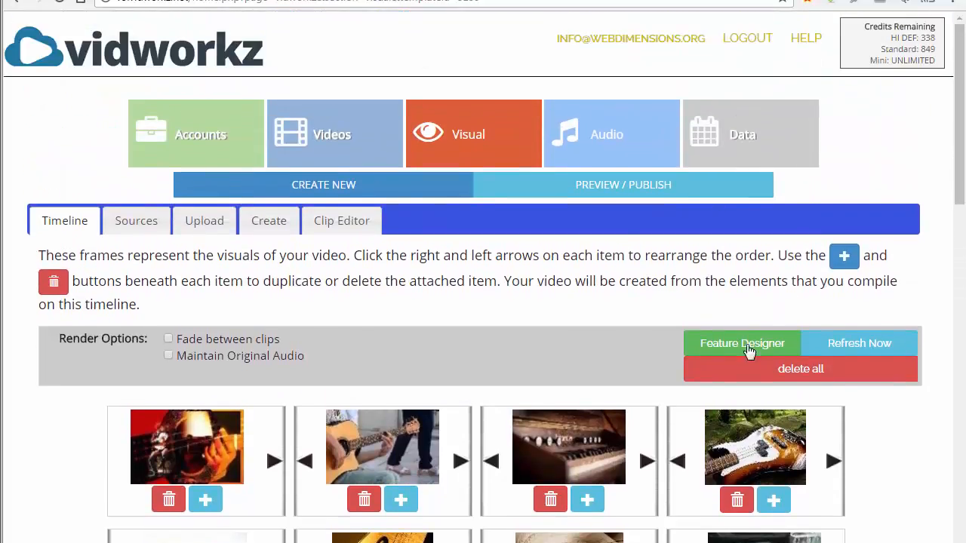
{"action": "left_click", "coordinate": [739, 349]}
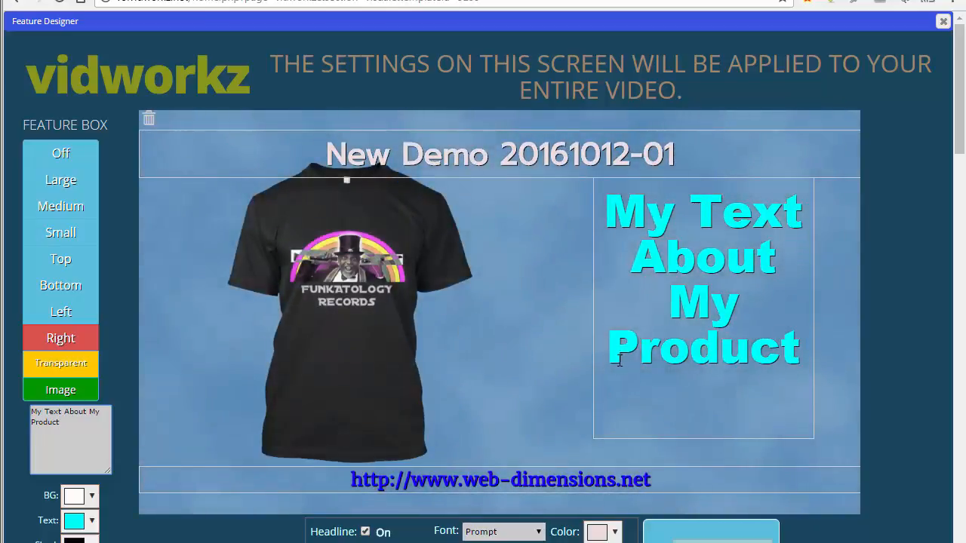
{"action": "left_click", "coordinate": [943, 21]}
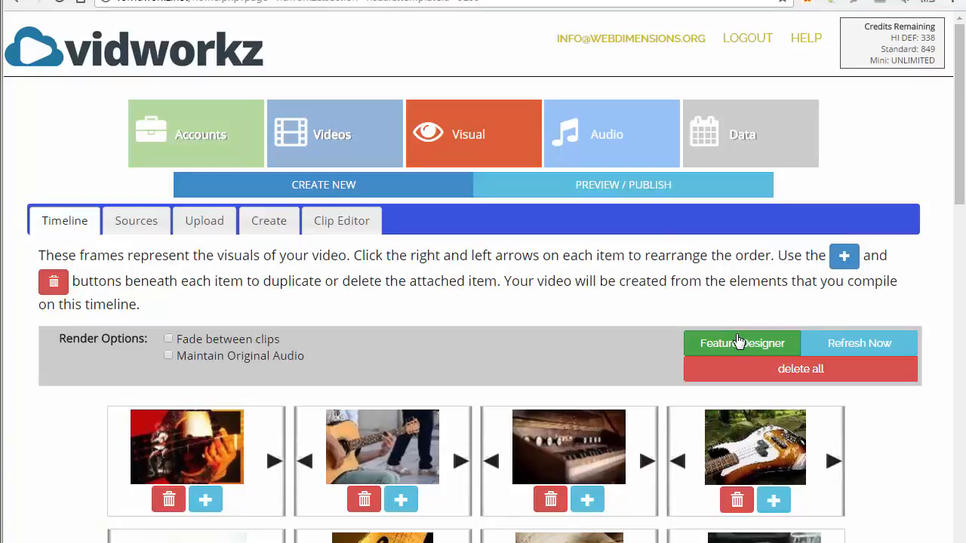
{"action": "left_click", "coordinate": [741, 341]}
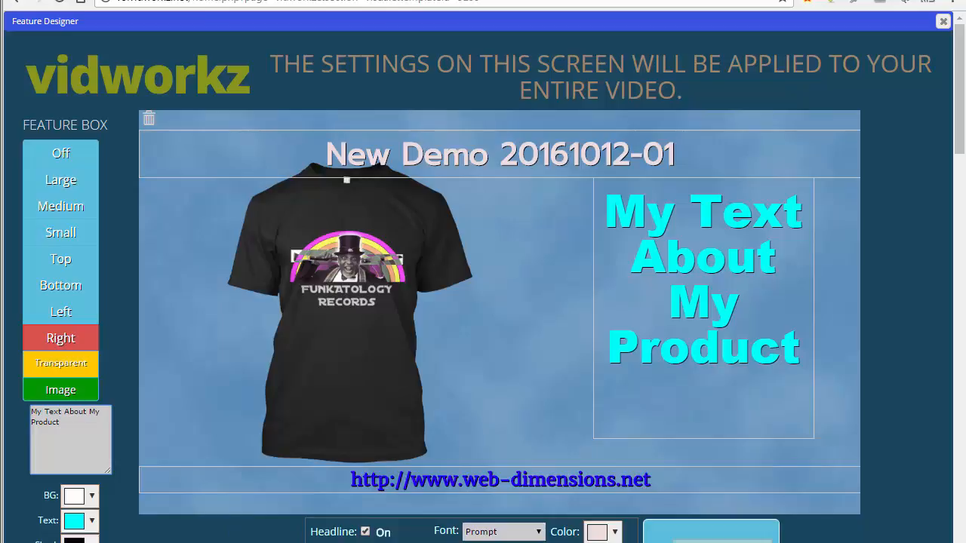
{"action": "scroll", "coordinate": [958, 136], "scroll_direction": "down", "scroll_amount": 2}
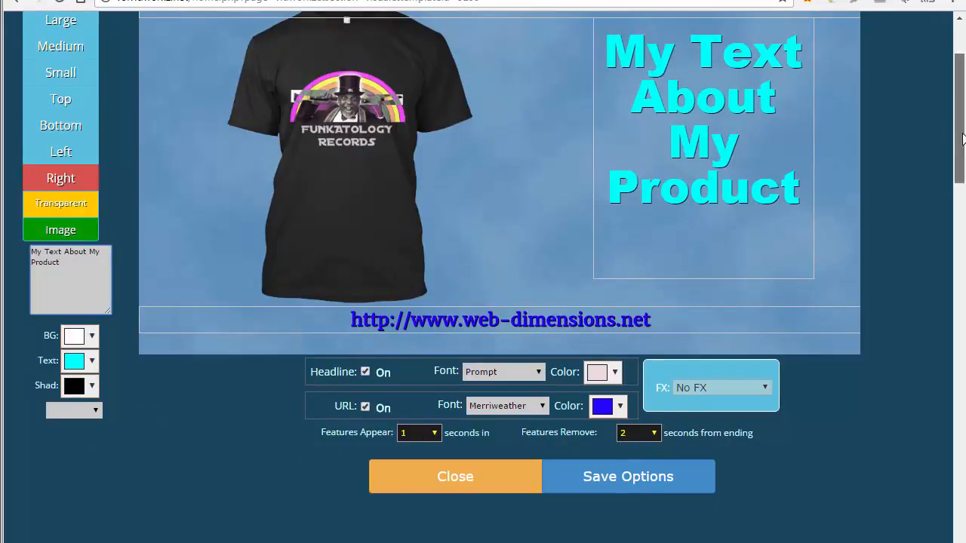
{"action": "scroll", "coordinate": [962, 138], "scroll_direction": "up", "scroll_amount": 2}
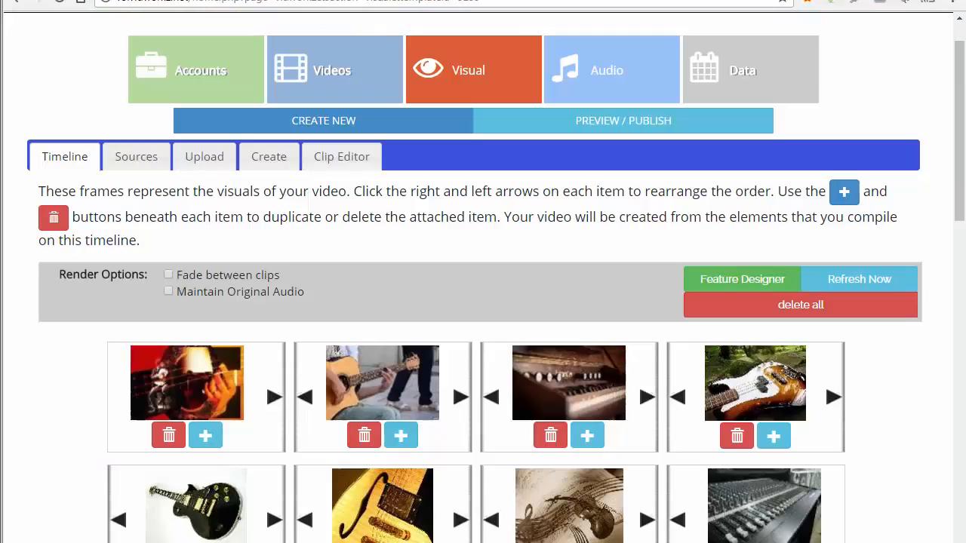
{"action": "scroll", "coordinate": [958, 136], "scroll_direction": "up", "scroll_amount": 1}
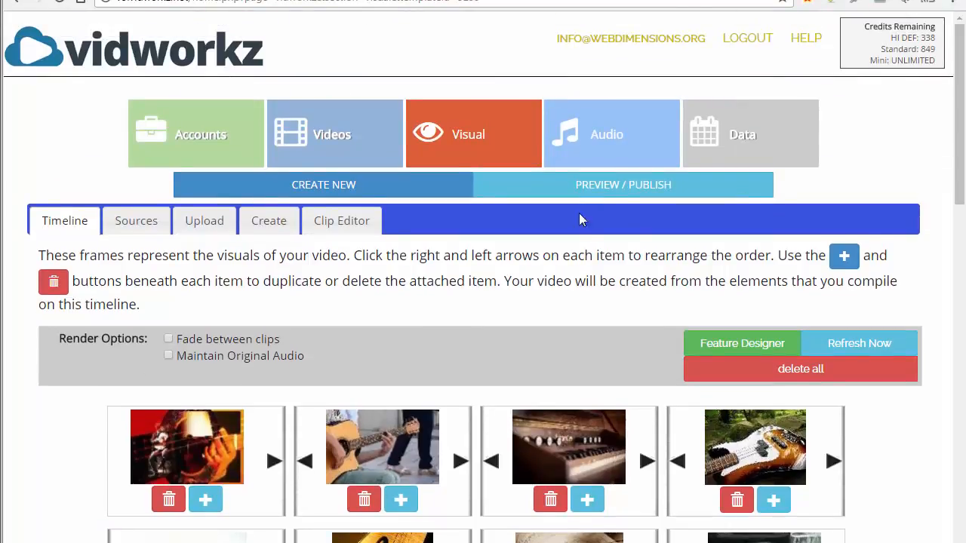
{"action": "left_click", "coordinate": [586, 190]}
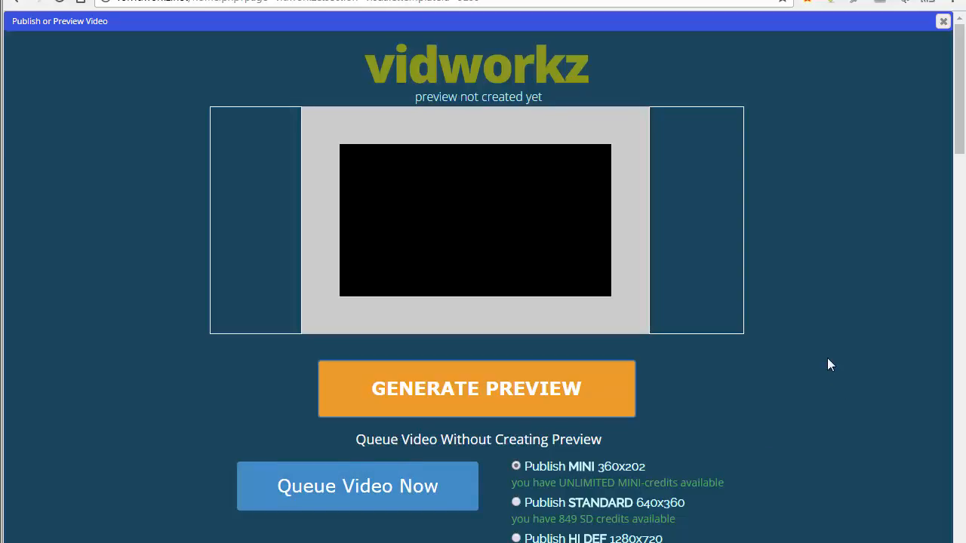
Close the Publish or Preview Video dialog without generating a preview
{"action": "left_click", "coordinate": [943, 21]}
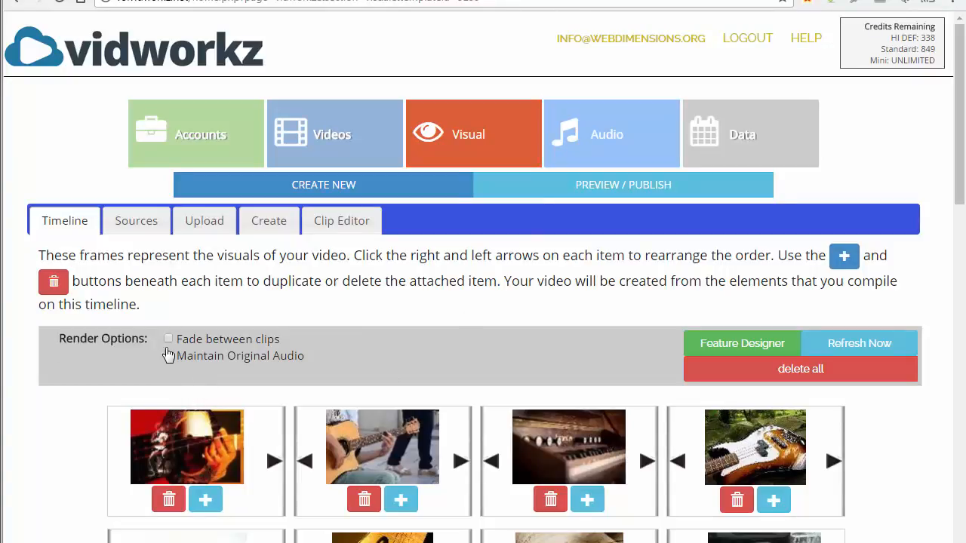
Tick Fade between clips under Render Options, then go to the Audio page
{"action": "left_click", "coordinate": [169, 340]}
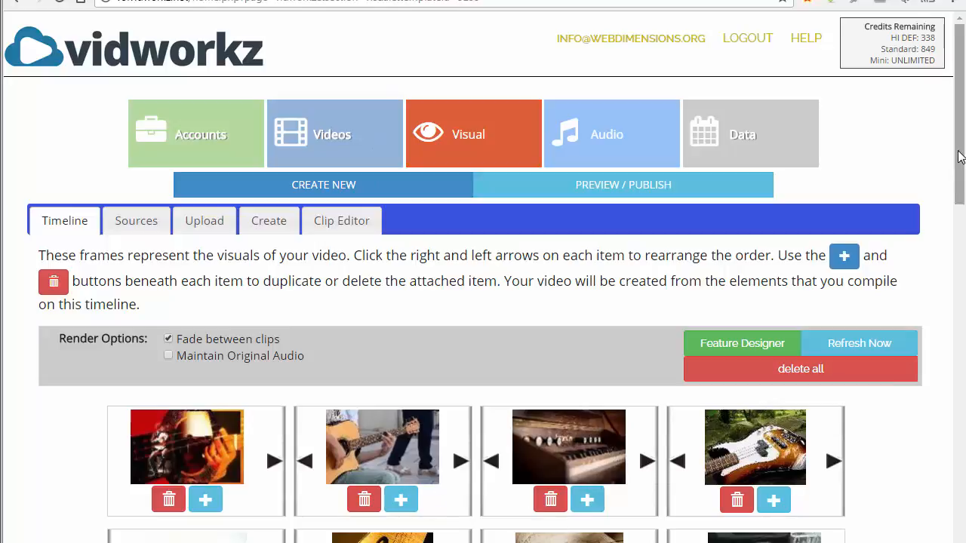
{"action": "left_click_drag", "start_coordinate": [955, 166], "coordinate": [955, 198]}
{"action": "scroll", "coordinate": [955, 198], "scroll_direction": "up", "scroll_amount": 2}
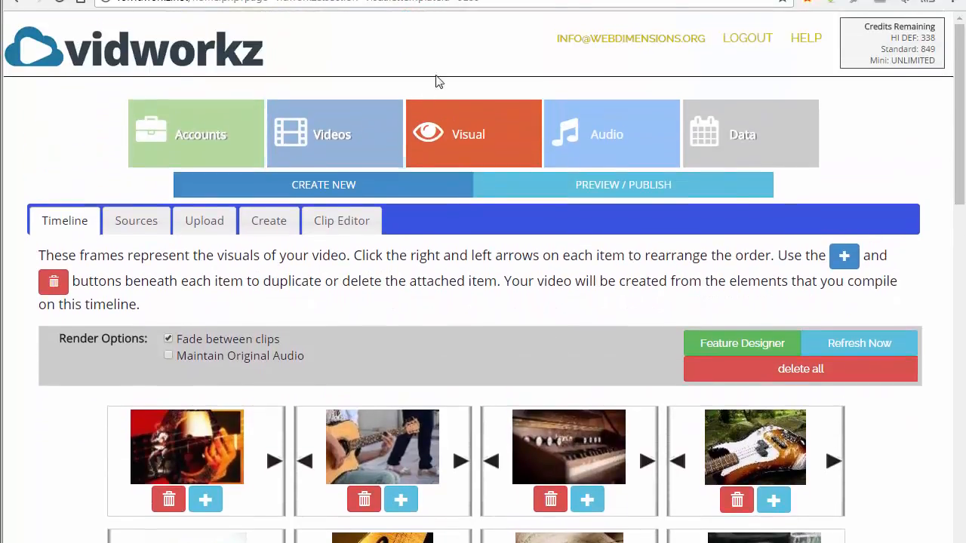
{"action": "left_click", "coordinate": [590, 143]}
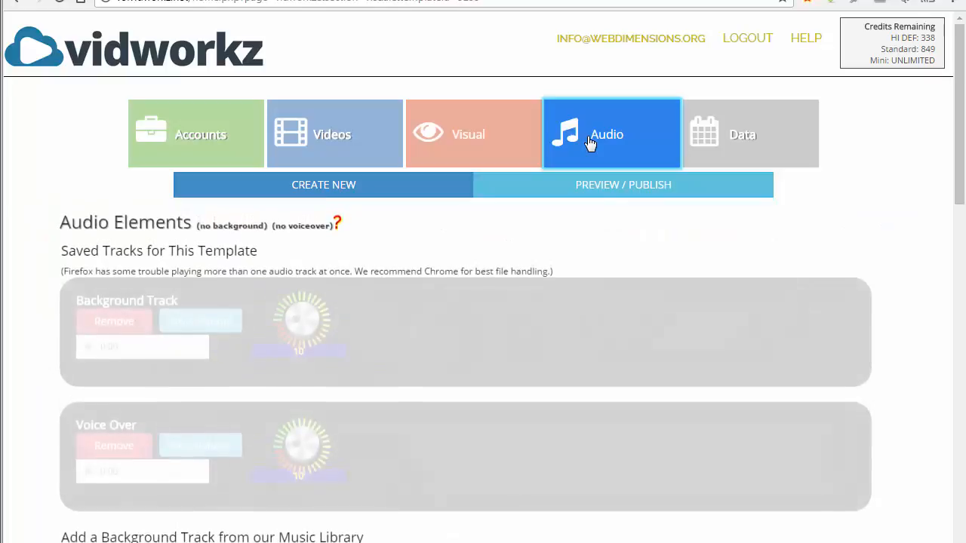
Pick he-makana-nau.mp3 from Premium Music Tracks and save it to the template
{"action": "left_click_drag", "start_coordinate": [955, 79], "coordinate": [944, 213]}
{"action": "left_click", "coordinate": [410, 170]}
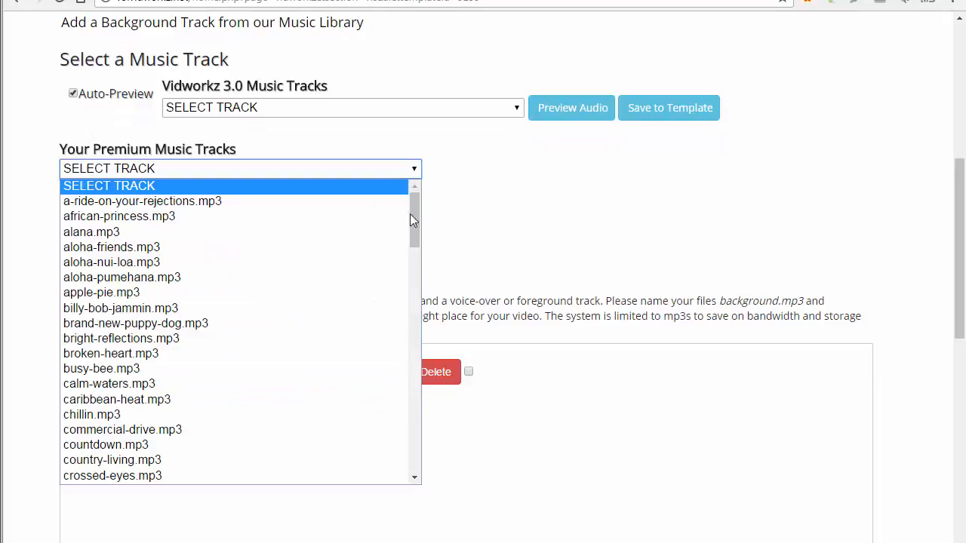
{"action": "left_click_drag", "start_coordinate": [415, 226], "coordinate": [407, 289]}
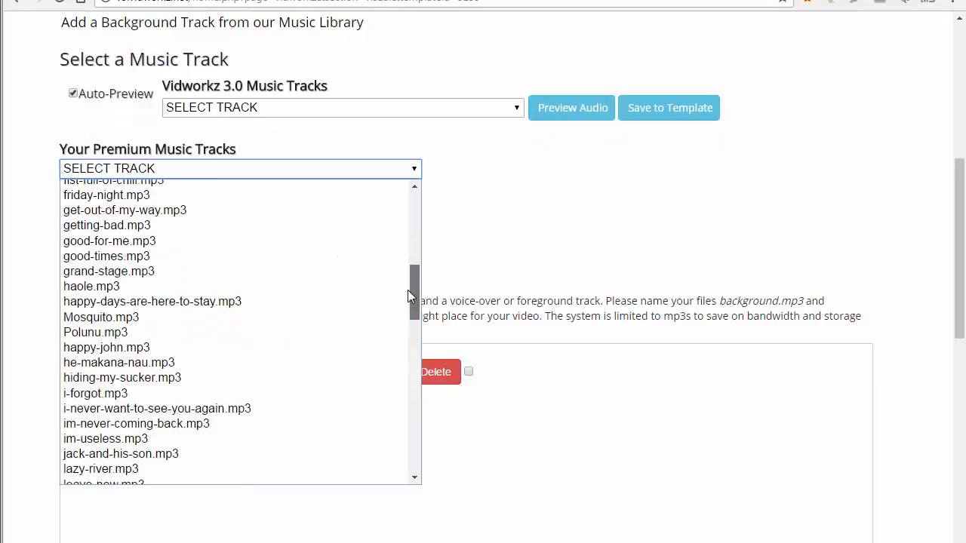
{"action": "left_click", "coordinate": [296, 361]}
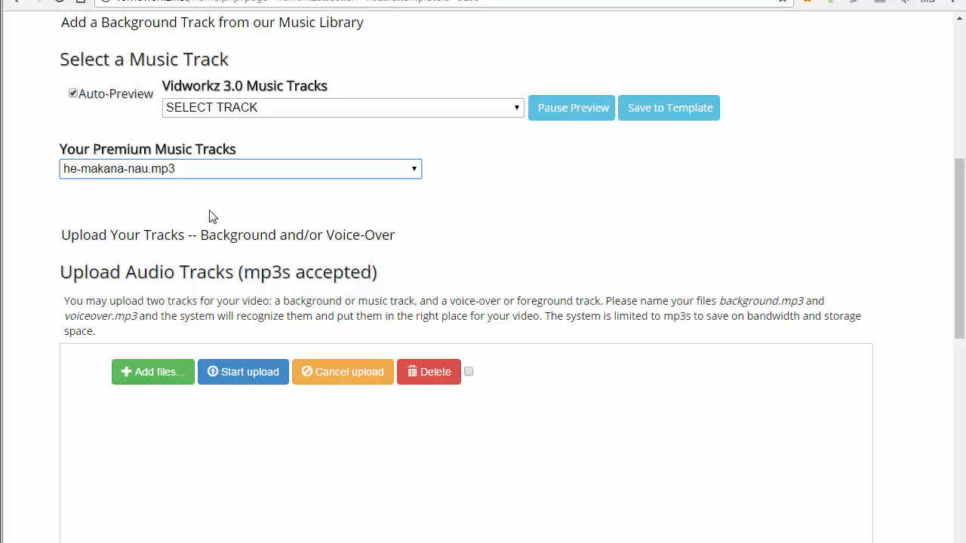
{"action": "left_click", "coordinate": [587, 117]}
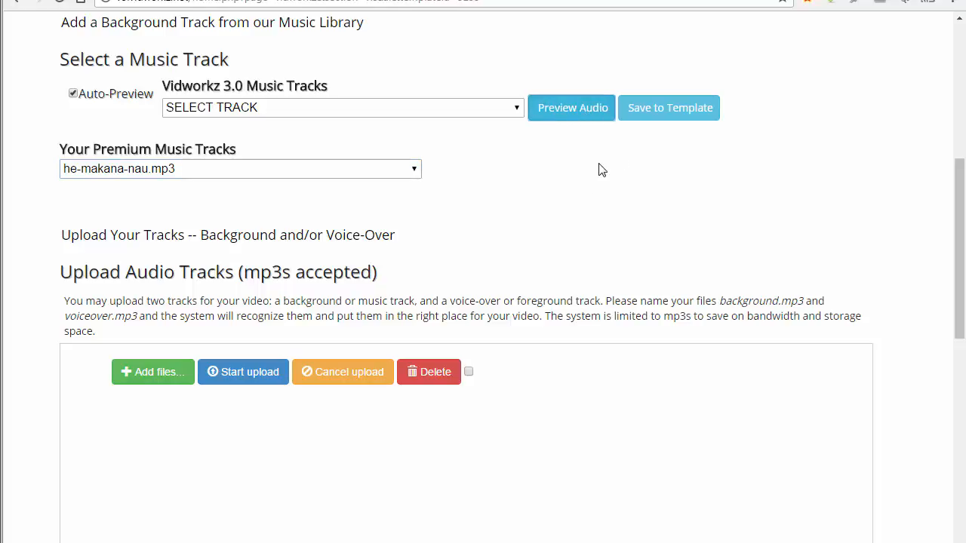
{"action": "left_click", "coordinate": [667, 111]}
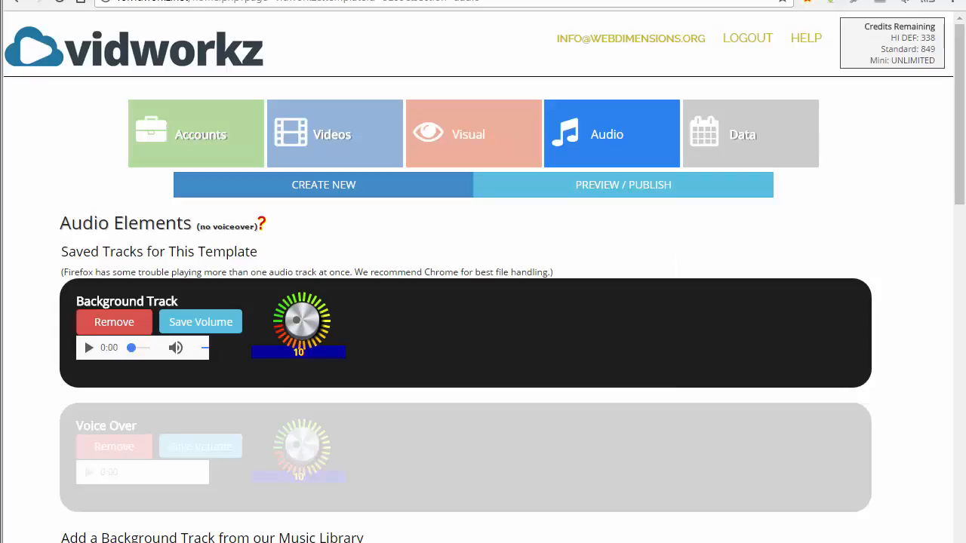
Play and stop the saved background track, then return to the Visual timeline
{"action": "left_click", "coordinate": [89, 350]}
{"action": "left_click", "coordinate": [89, 350]}
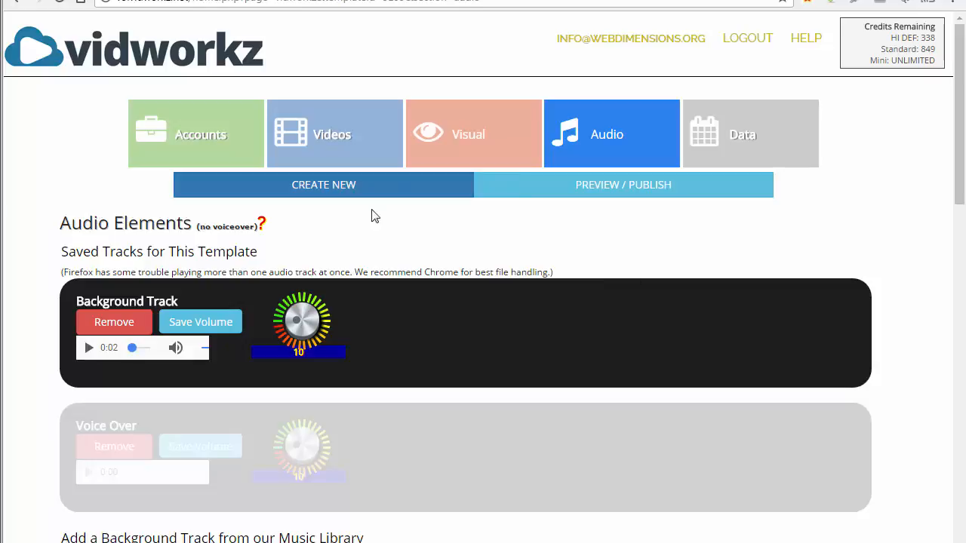
{"action": "left_click", "coordinate": [441, 136]}
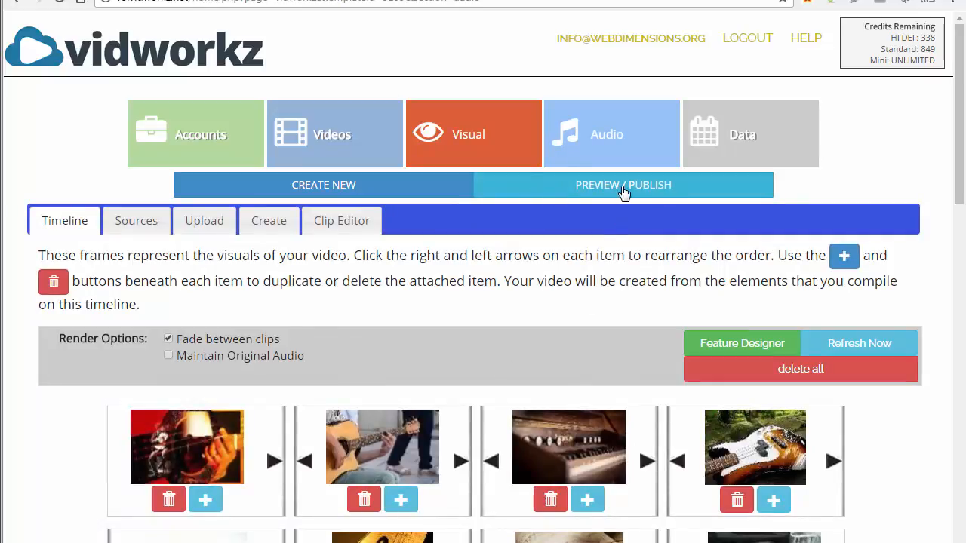
Render the video preview, watch it fullscreen, then exit and close the Publish window
{"action": "left_click", "coordinate": [622, 189]}
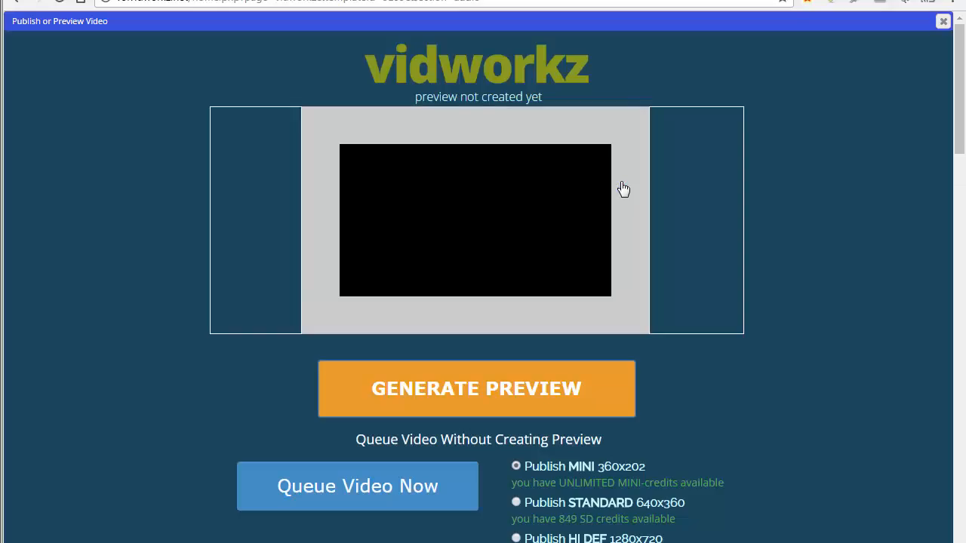
{"action": "left_click", "coordinate": [416, 377]}
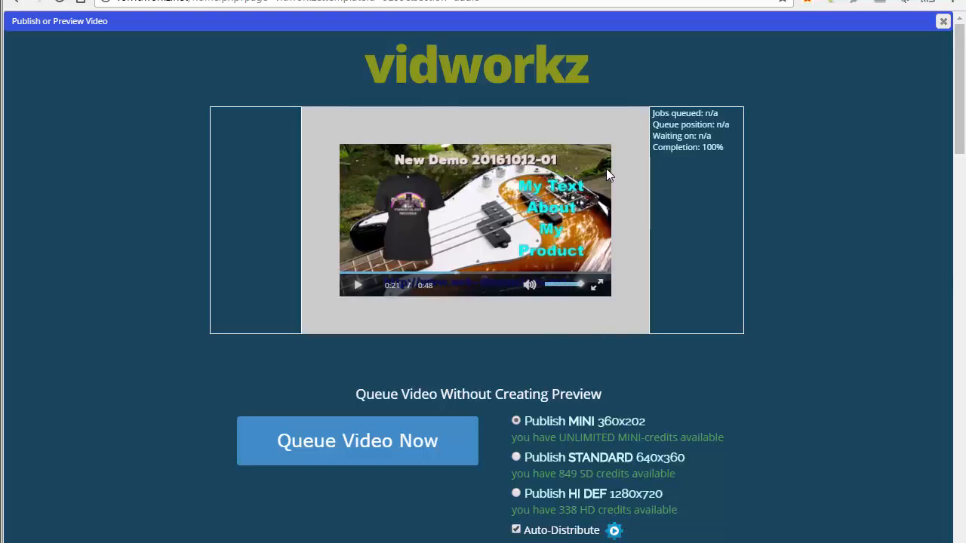
{"action": "left_click", "coordinate": [597, 287]}
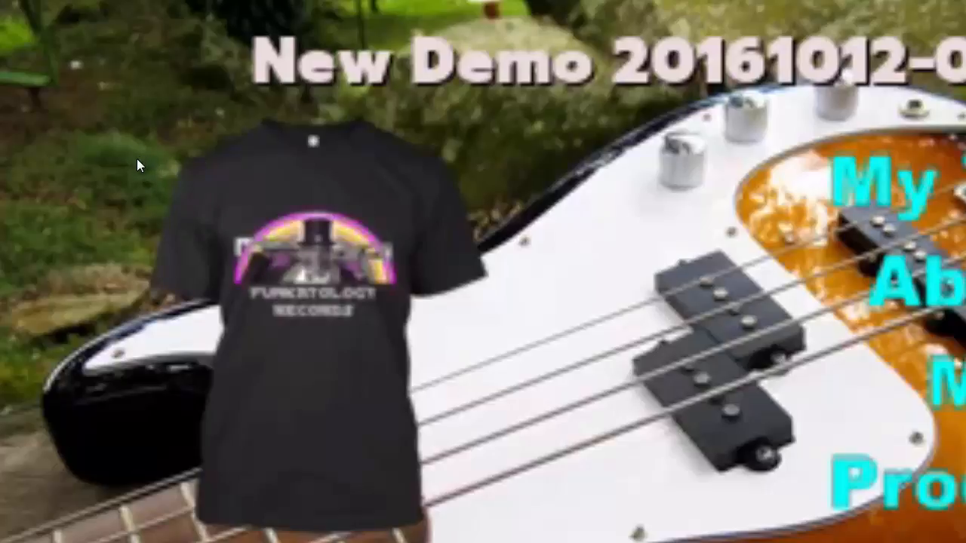
{"action": "key", "text": "Escape"}
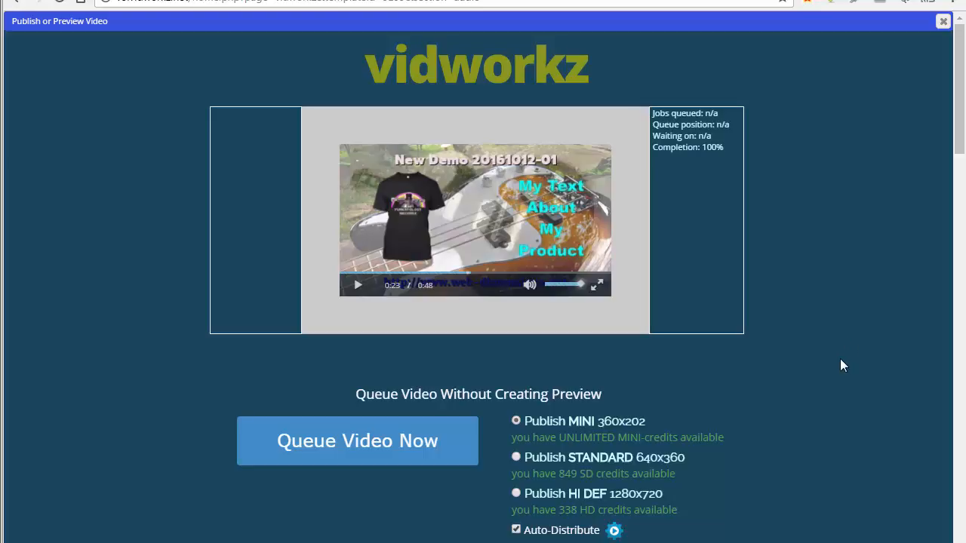
{"action": "left_click", "coordinate": [943, 22]}
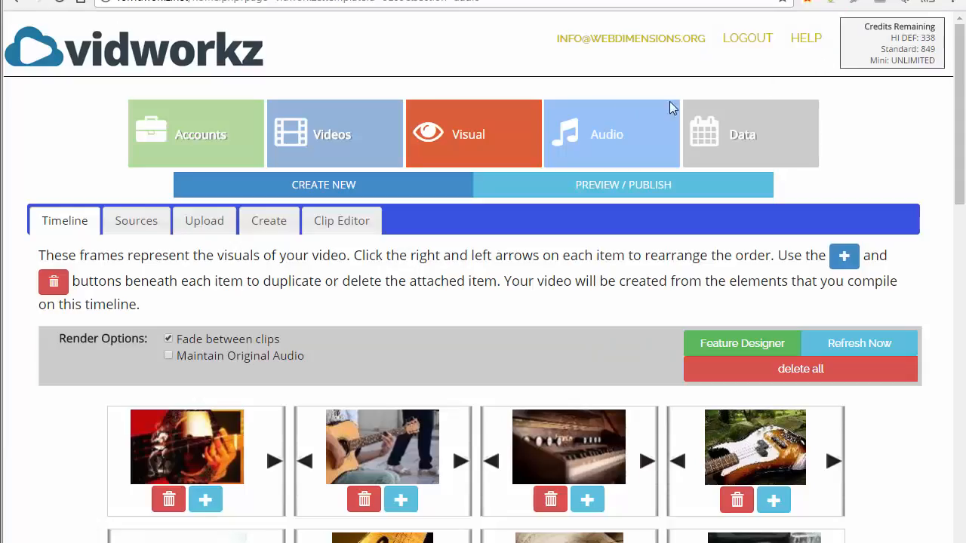
Replace the text-to-speech copy with the 'Hello and welcome to my video...' welcome script
{"action": "left_click", "coordinate": [623, 138]}
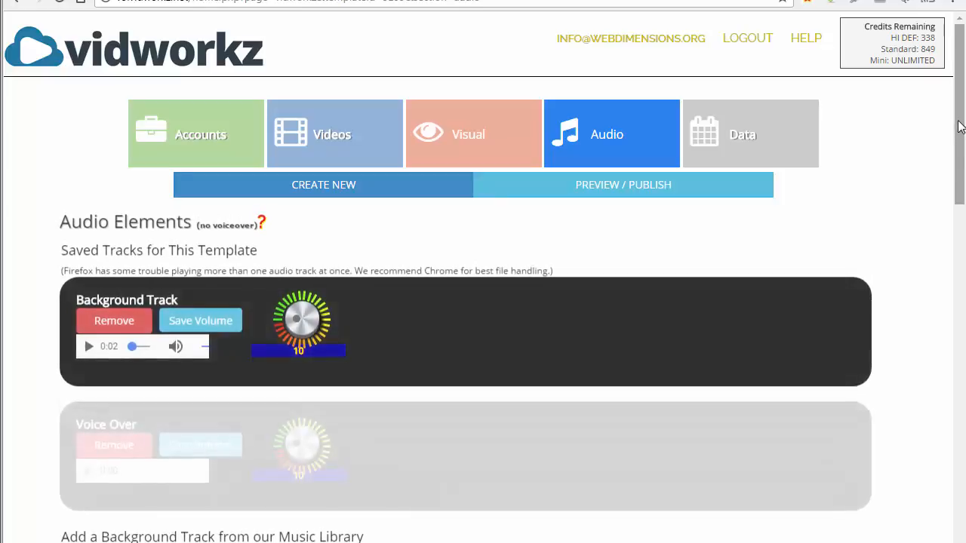
{"action": "left_click_drag", "start_coordinate": [958, 146], "coordinate": [963, 264]}
{"action": "scroll", "coordinate": [963, 264], "scroll_direction": "down", "scroll_amount": 7}
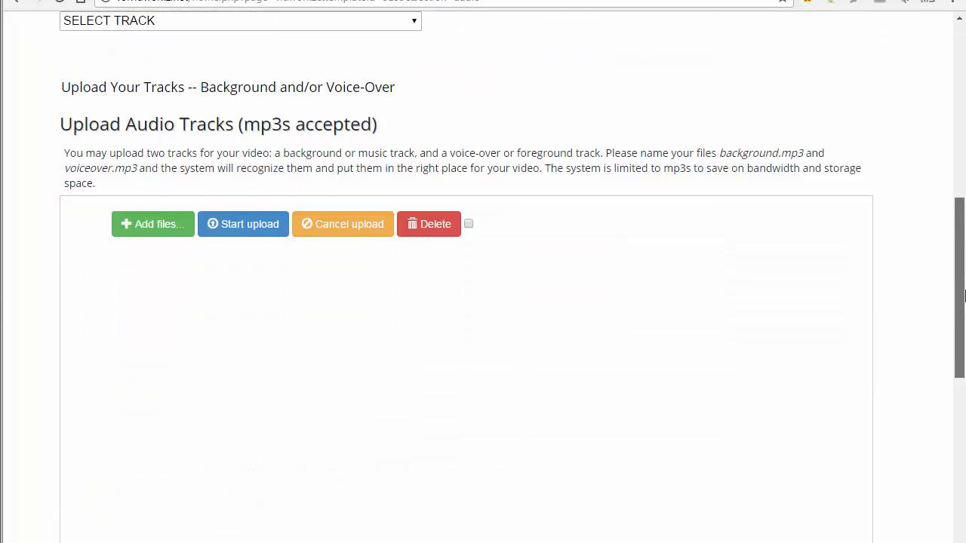
{"action": "scroll", "coordinate": [625, 259], "scroll_direction": "down", "scroll_amount": 1}
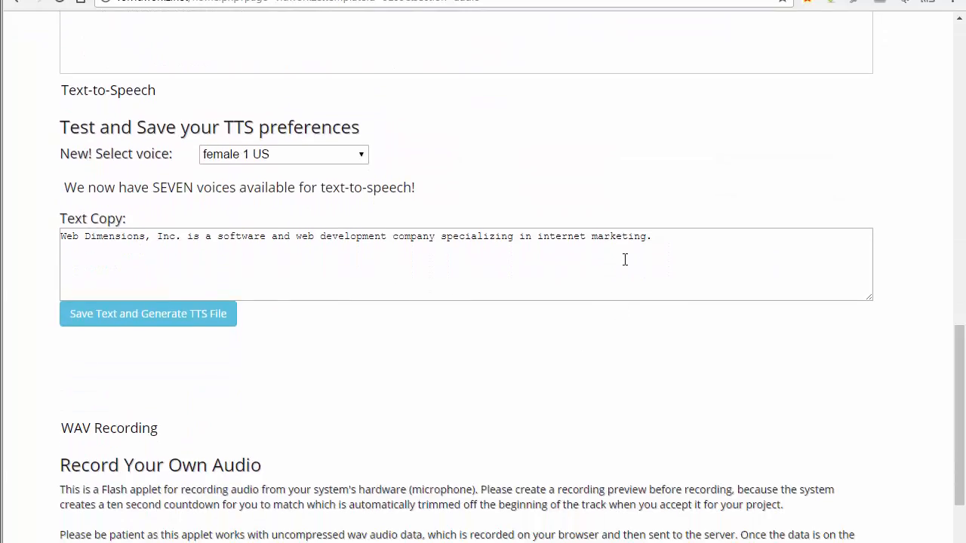
{"action": "left_click_drag", "start_coordinate": [670, 236], "coordinate": [51, 234]}
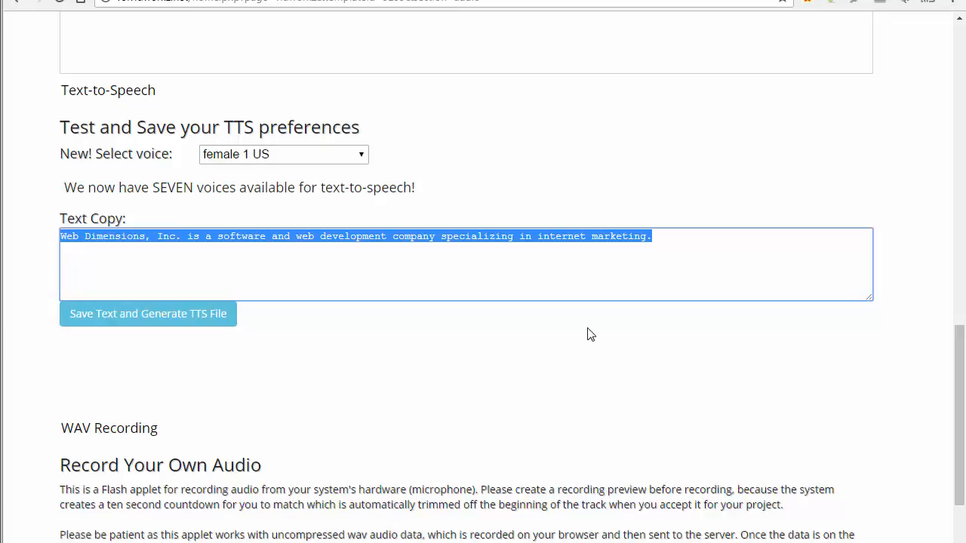
{"action": "type", "text": "Hello and welcome to my video. This is an interesting video about an interesting product. Please enjoy this video. Thank you for wa"}
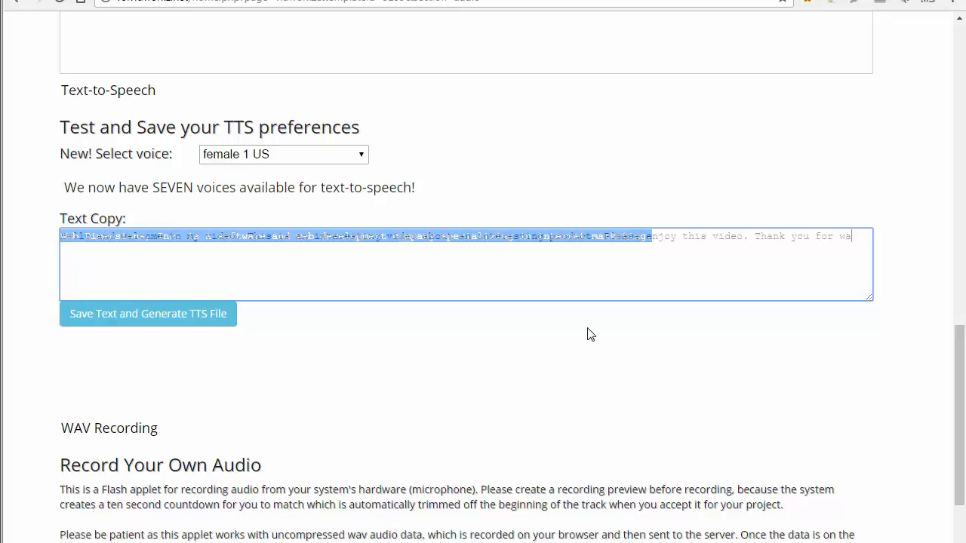
{"action": "type", "text": "tching this video"}
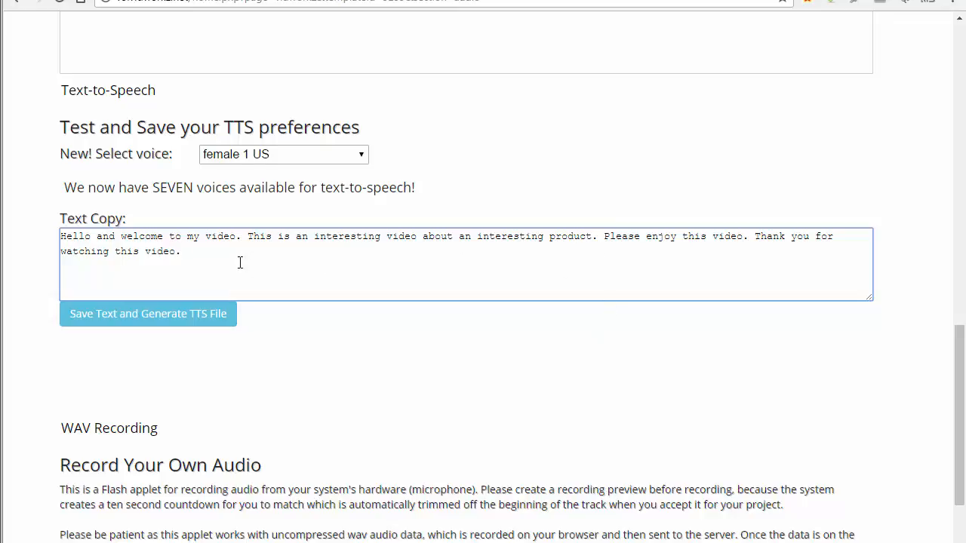
{"action": "type", "text": "."}
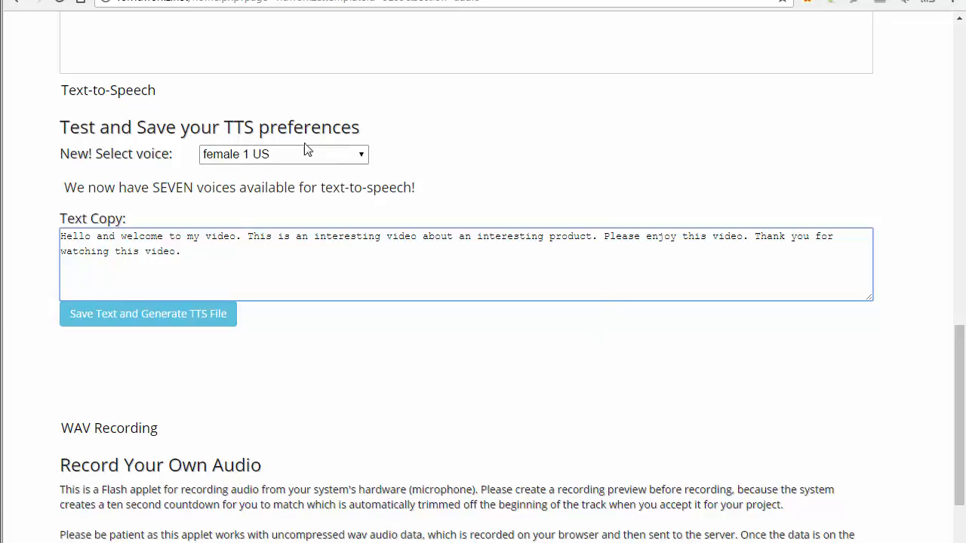
{"action": "left_click", "coordinate": [361, 154]}
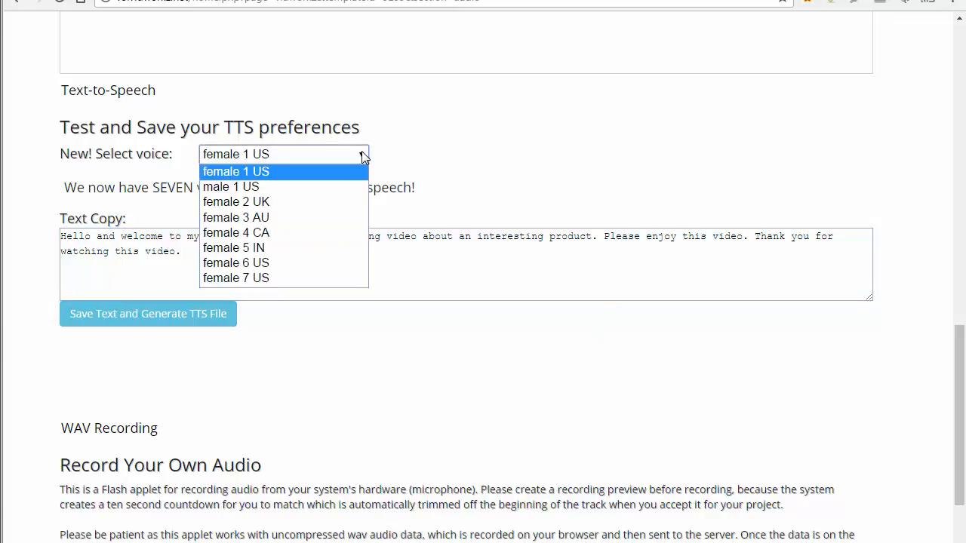
Generate test narration in the female 2 UK and female 4 CA voices
{"action": "left_click", "coordinate": [273, 202]}
{"action": "left_click", "coordinate": [140, 325]}
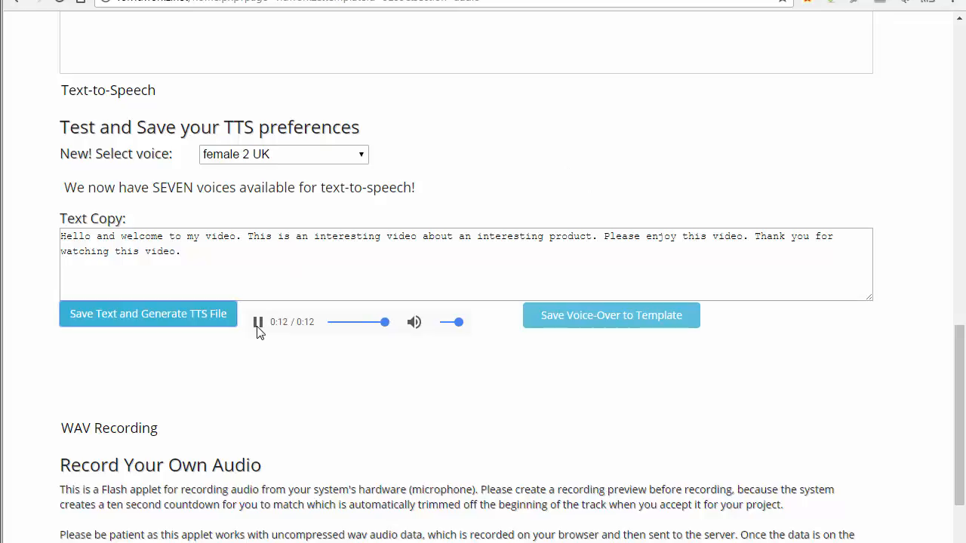
{"action": "left_click", "coordinate": [361, 155]}
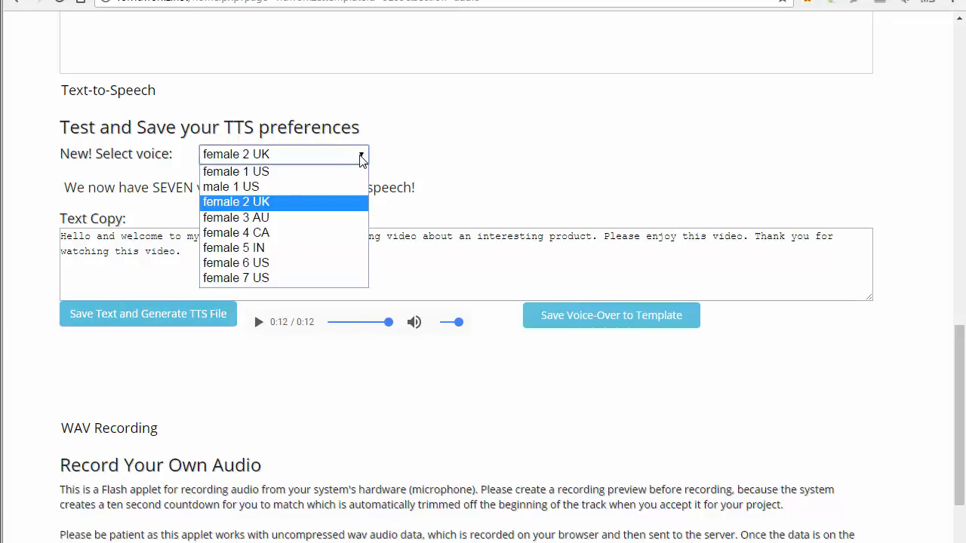
{"action": "left_click", "coordinate": [279, 240]}
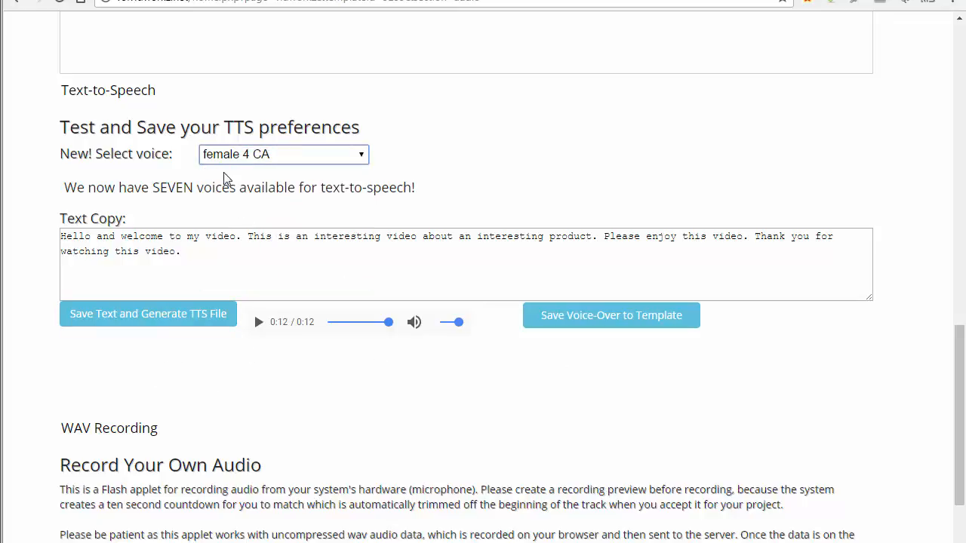
{"action": "left_click", "coordinate": [135, 317]}
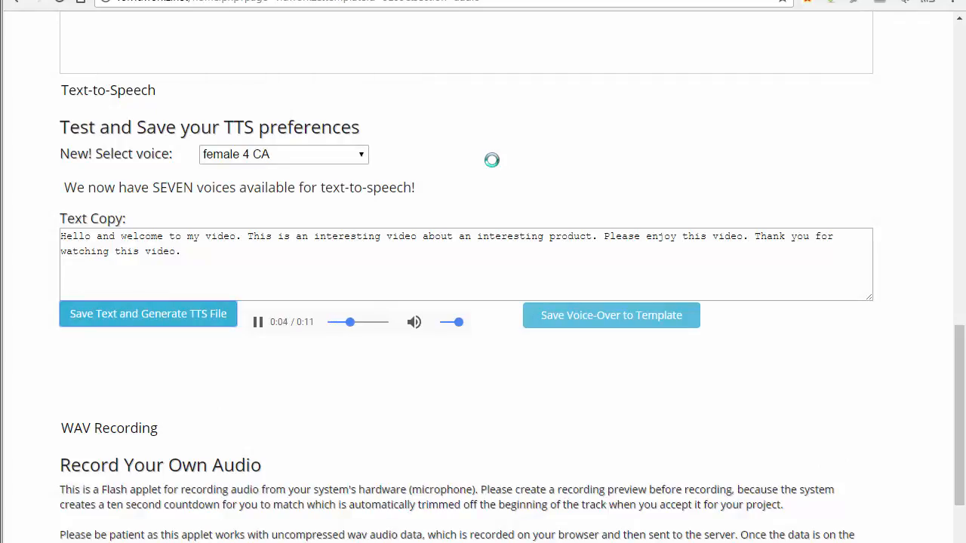
{"action": "left_click", "coordinate": [258, 322]}
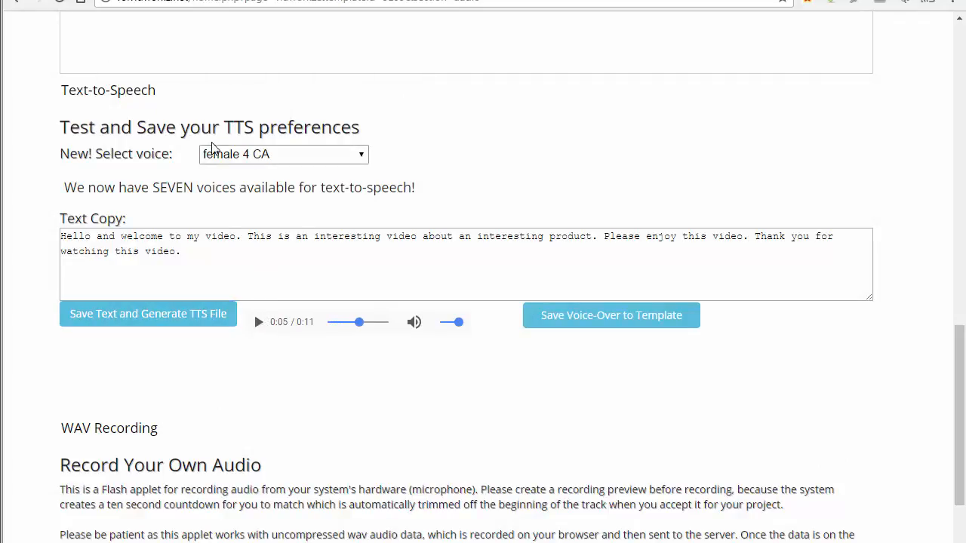
Generate the narration in female 7 US and save it as the template's voice-over
{"action": "left_click", "coordinate": [228, 157]}
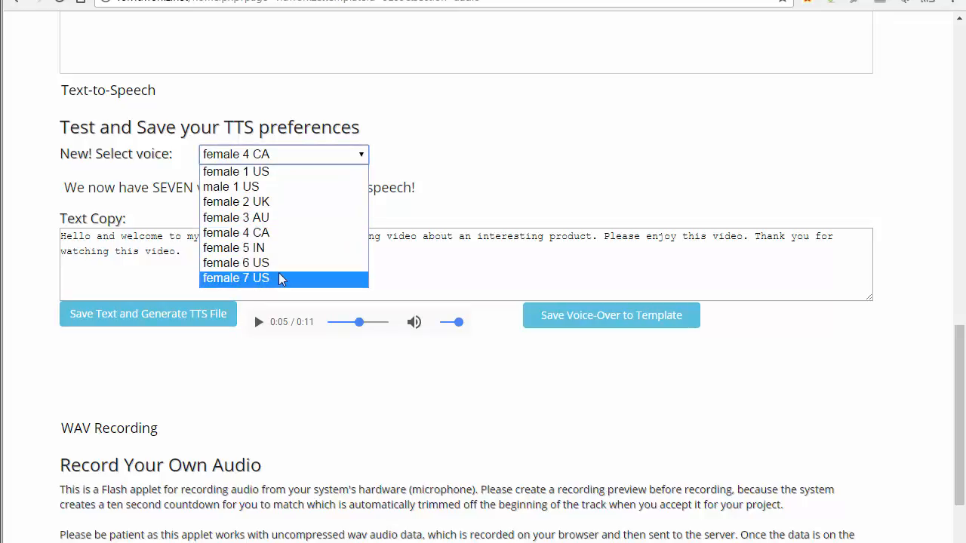
{"action": "left_click", "coordinate": [282, 278]}
{"action": "left_click", "coordinate": [190, 315]}
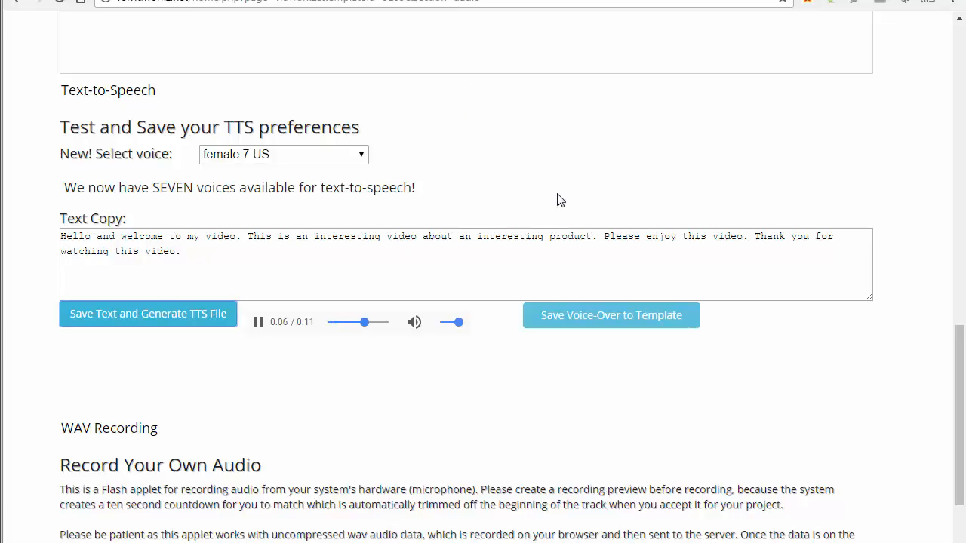
{"action": "left_click", "coordinate": [258, 326]}
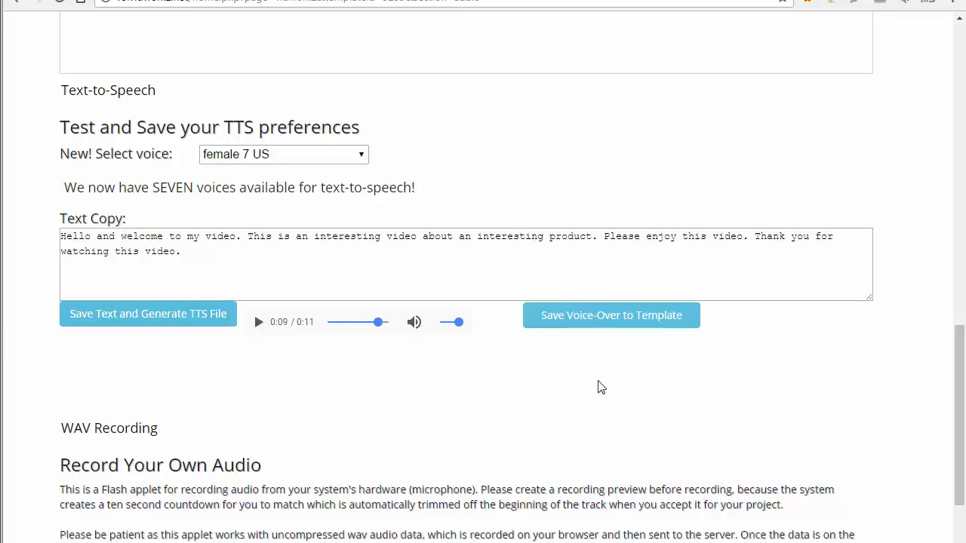
{"action": "left_click", "coordinate": [591, 324]}
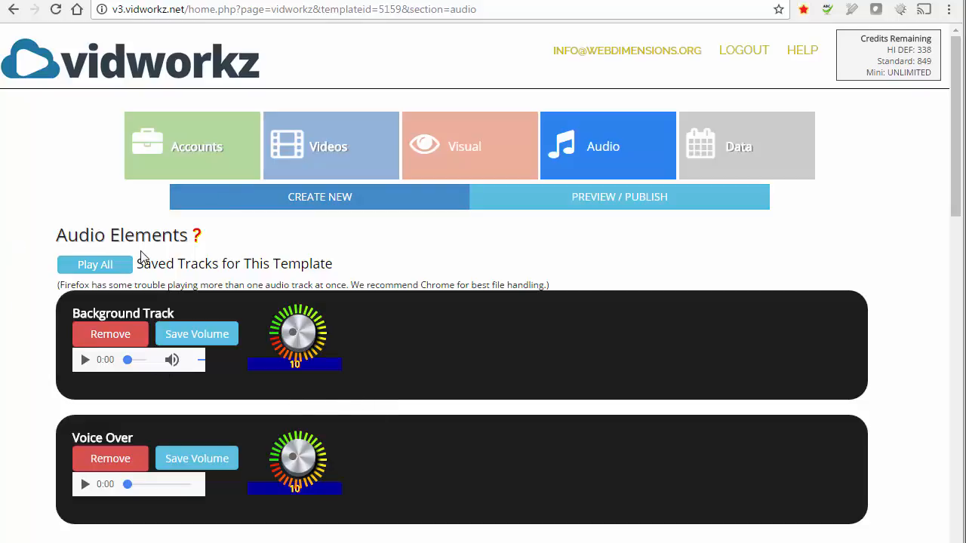
Play both tracks, lower the background track to volume 3 and save it, then return to Visual
{"action": "left_click", "coordinate": [89, 268]}
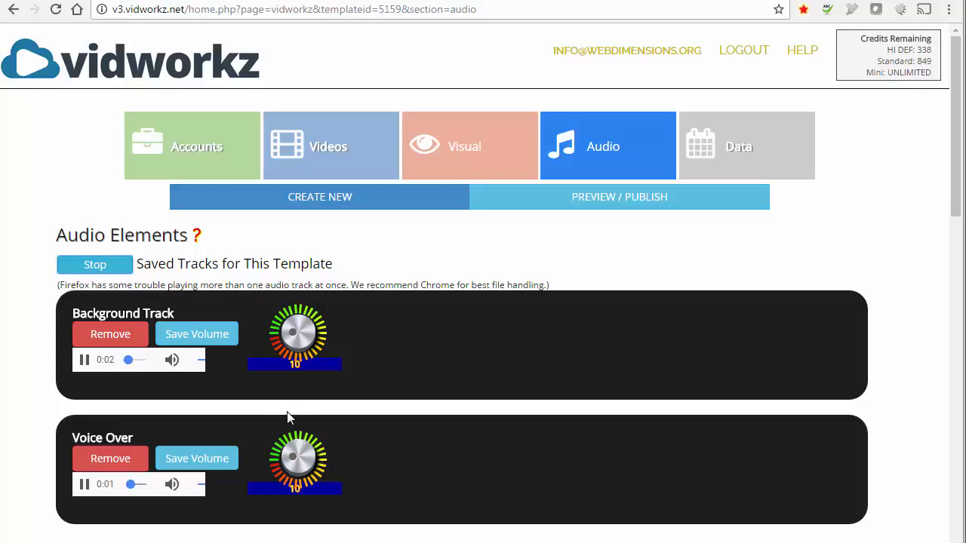
{"action": "left_click", "coordinate": [101, 269]}
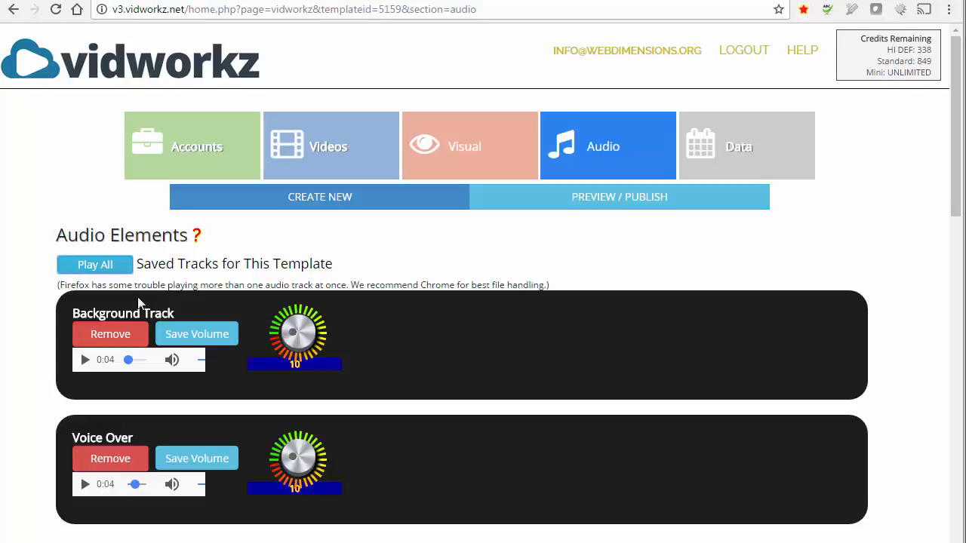
{"action": "left_click", "coordinate": [96, 270]}
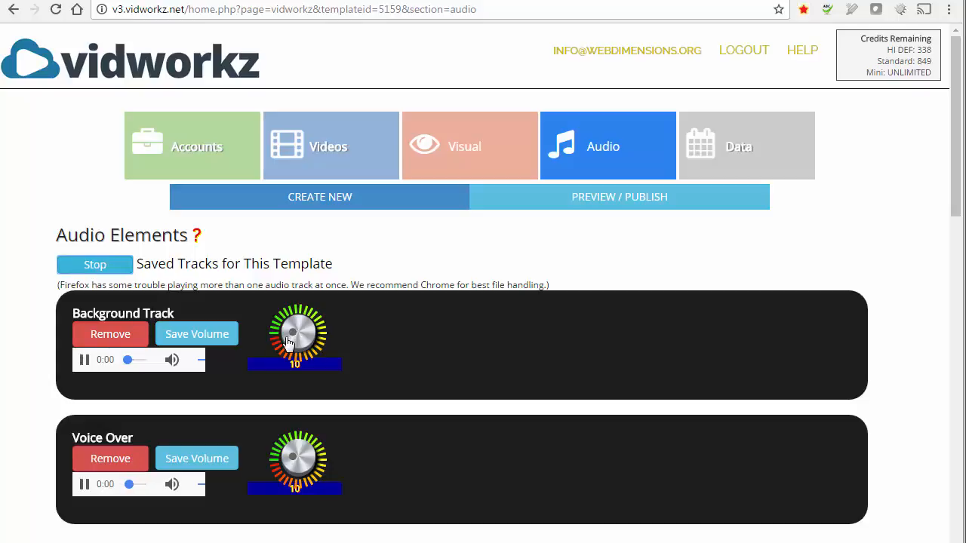
{"action": "left_click_drag", "start_coordinate": [291, 330], "coordinate": [305, 325]}
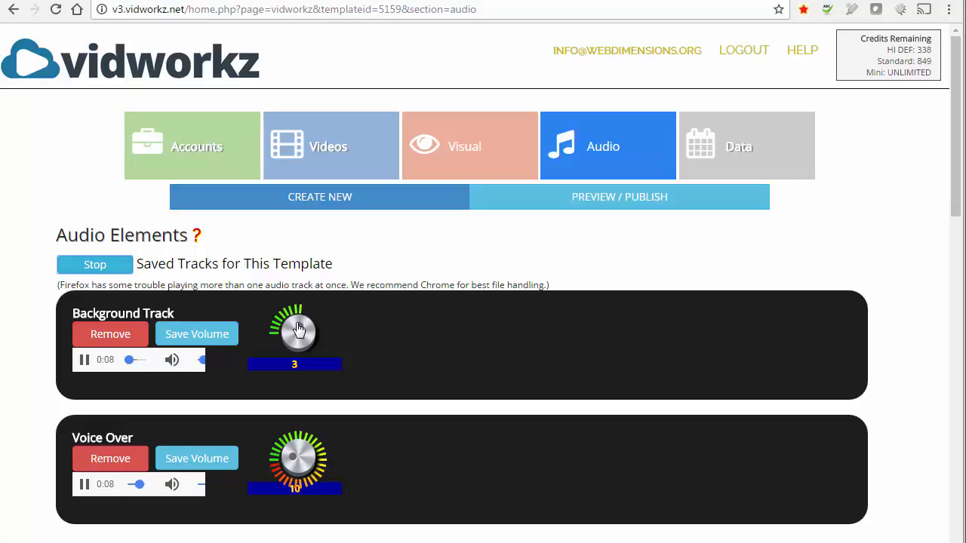
{"action": "left_click", "coordinate": [197, 337]}
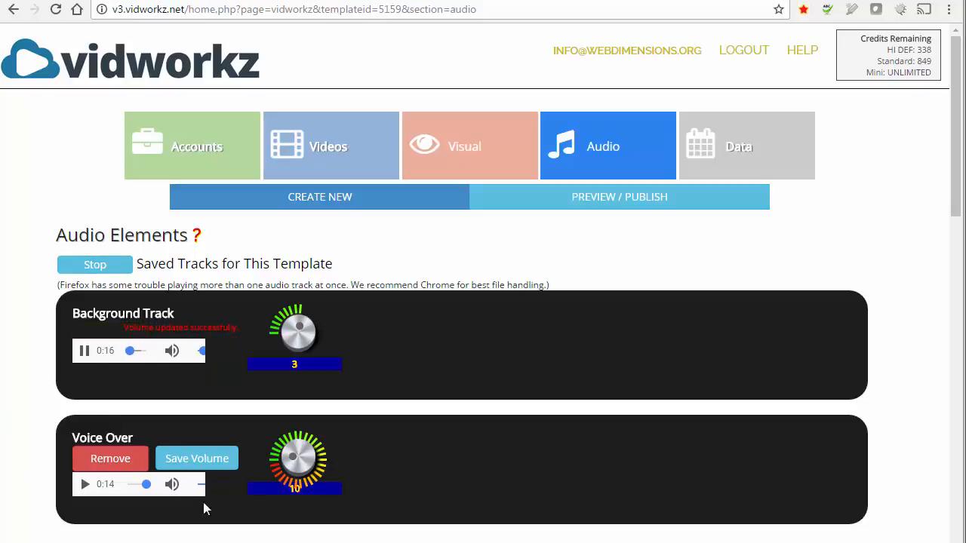
{"action": "left_click", "coordinate": [105, 270]}
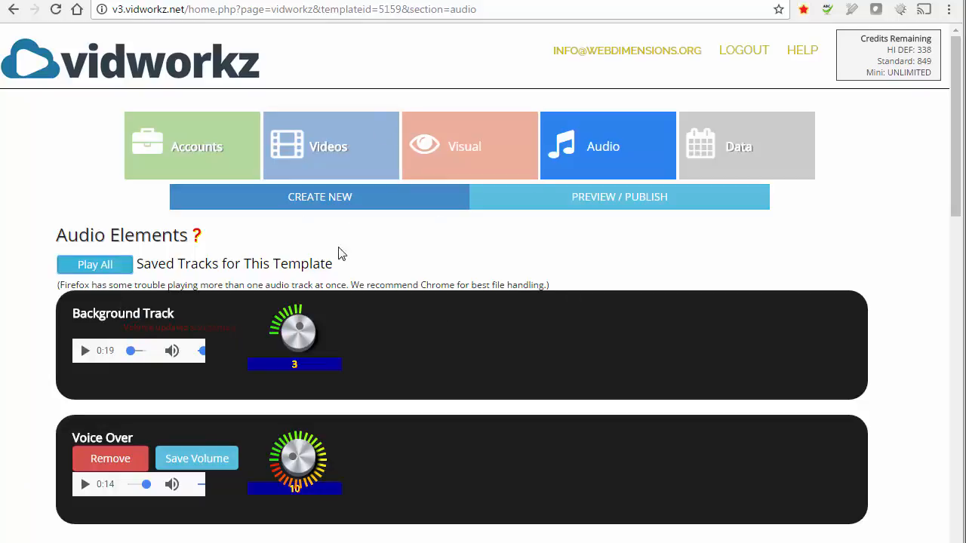
{"action": "left_click", "coordinate": [451, 148]}
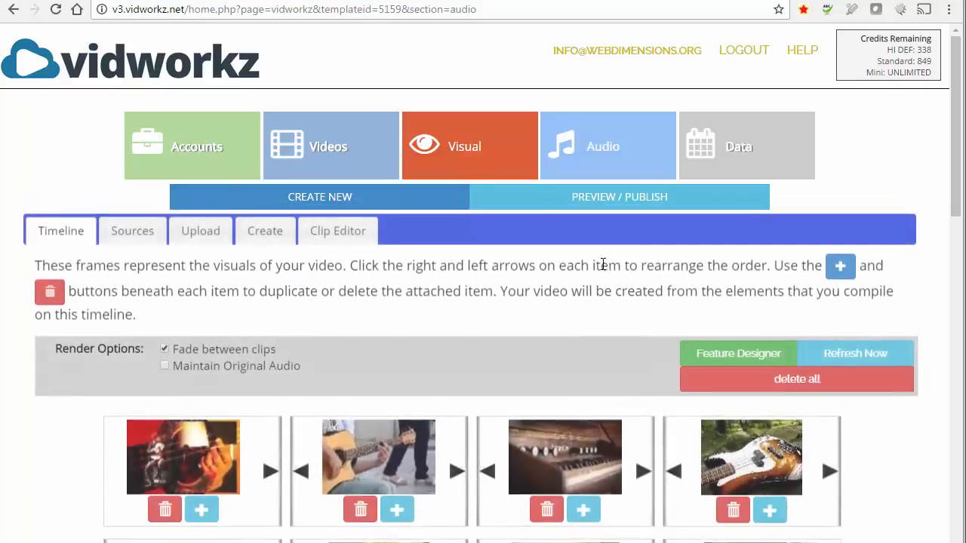
Render a fresh preview with the new audio and watch it fullscreen
{"action": "left_click", "coordinate": [646, 206]}
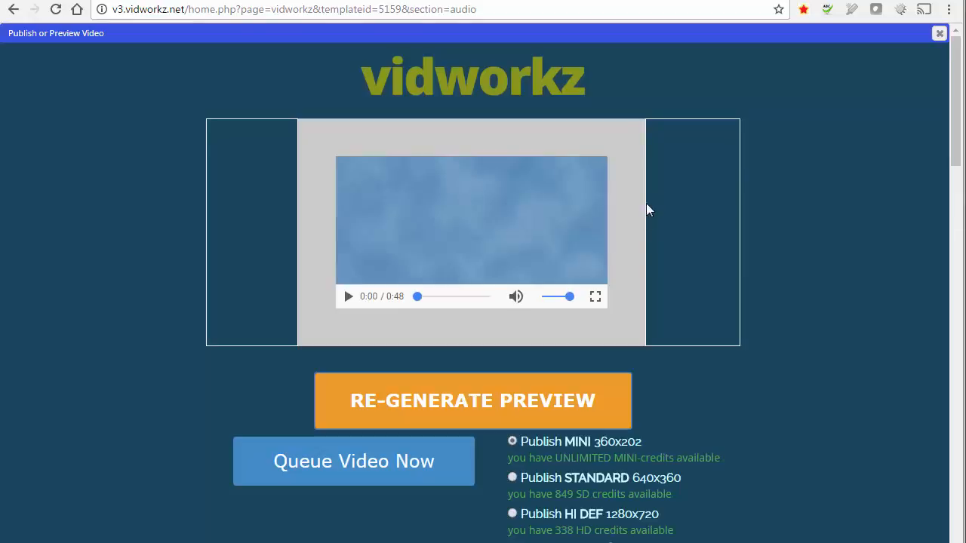
{"action": "left_click", "coordinate": [407, 387]}
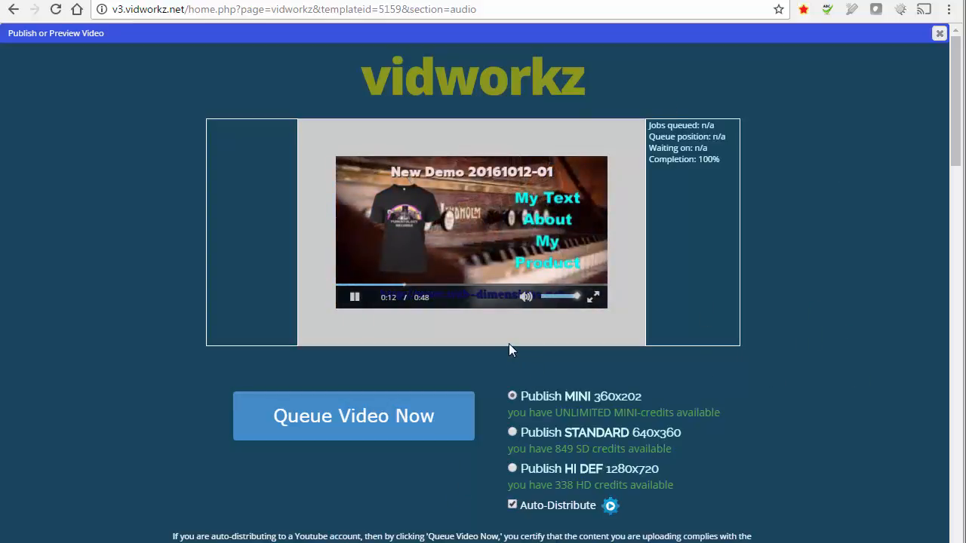
{"action": "left_click", "coordinate": [353, 299]}
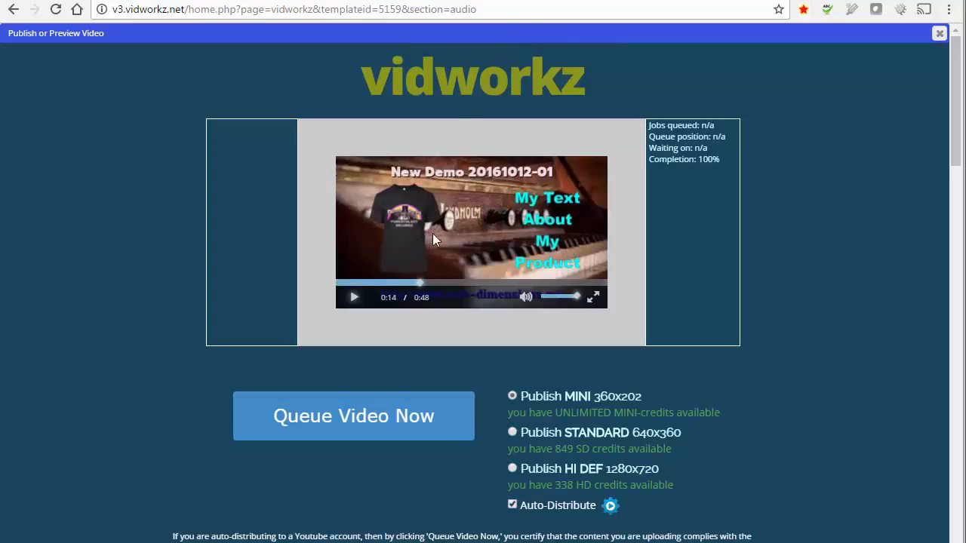
{"action": "left_click", "coordinate": [596, 301]}
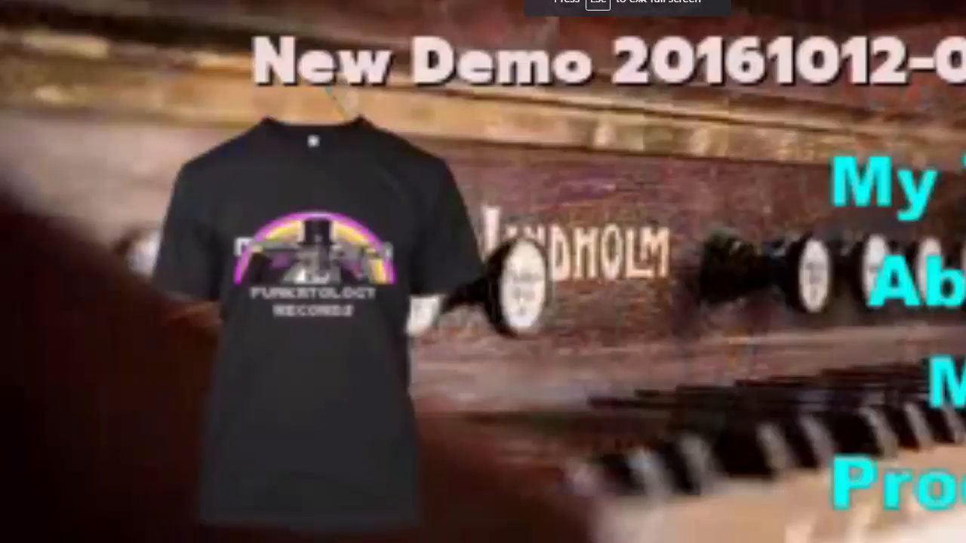
{"action": "key", "text": "Escape"}
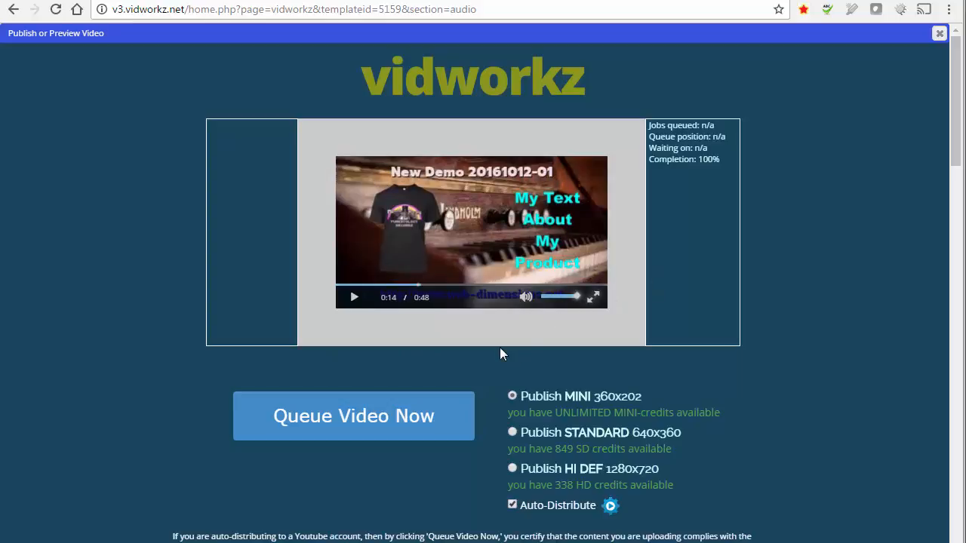
Select HI DEF 1280x720, untick Auto-Distribute, and queue the video
{"action": "left_click", "coordinate": [512, 469]}
{"action": "left_click", "coordinate": [512, 505]}
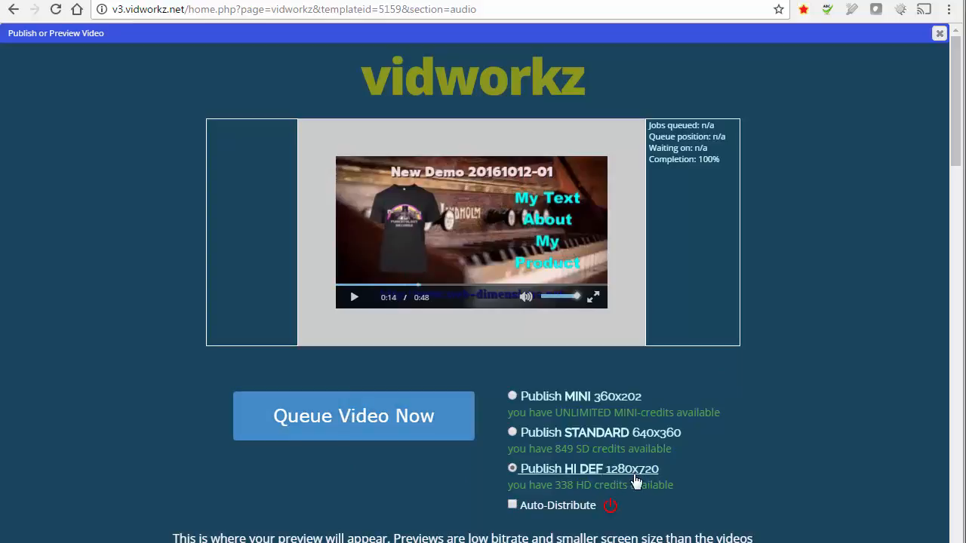
{"action": "left_click", "coordinate": [344, 408]}
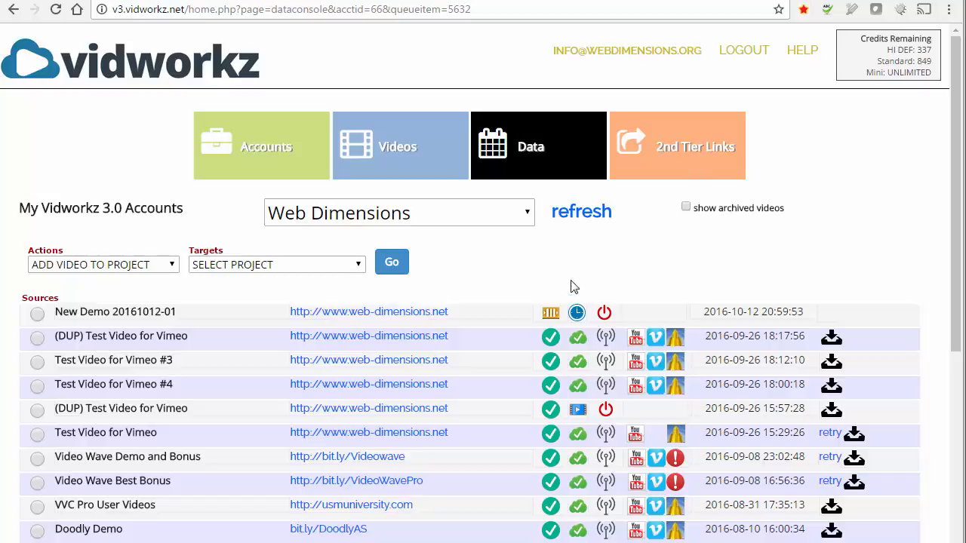
Refresh the source list and select the Keyworkz Explorer Free Download sm 01 row
{"action": "left_click", "coordinate": [577, 214]}
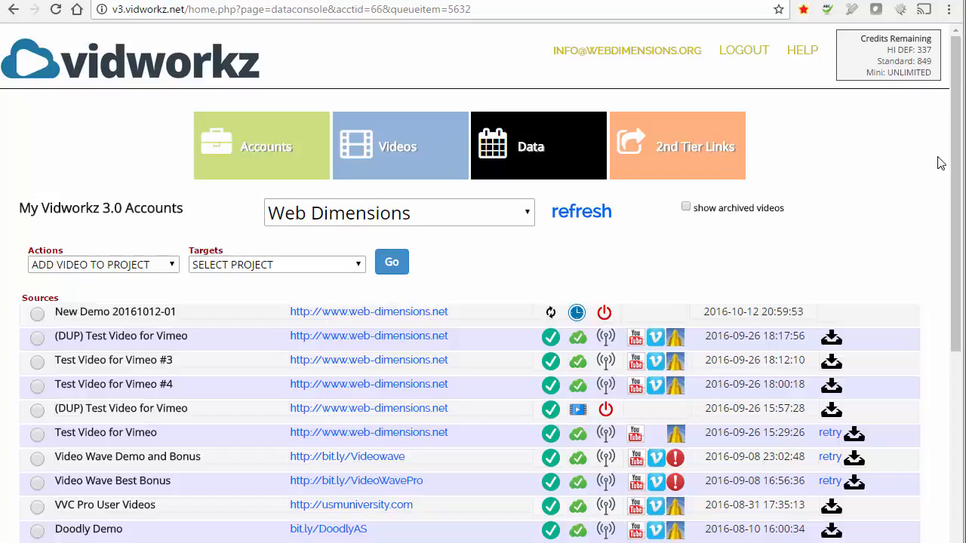
{"action": "left_click_drag", "start_coordinate": [956, 130], "coordinate": [950, 218]}
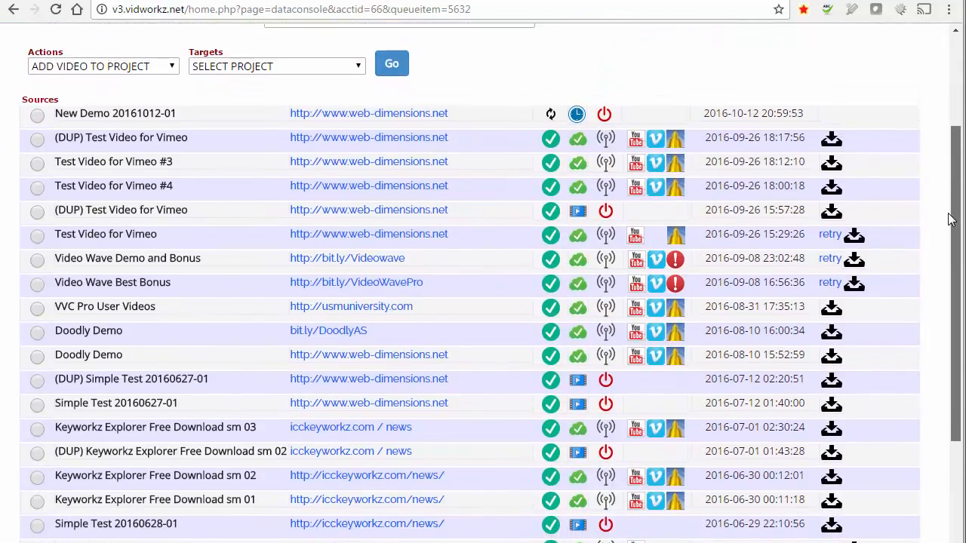
{"action": "left_click_drag", "start_coordinate": [957, 145], "coordinate": [954, 217]}
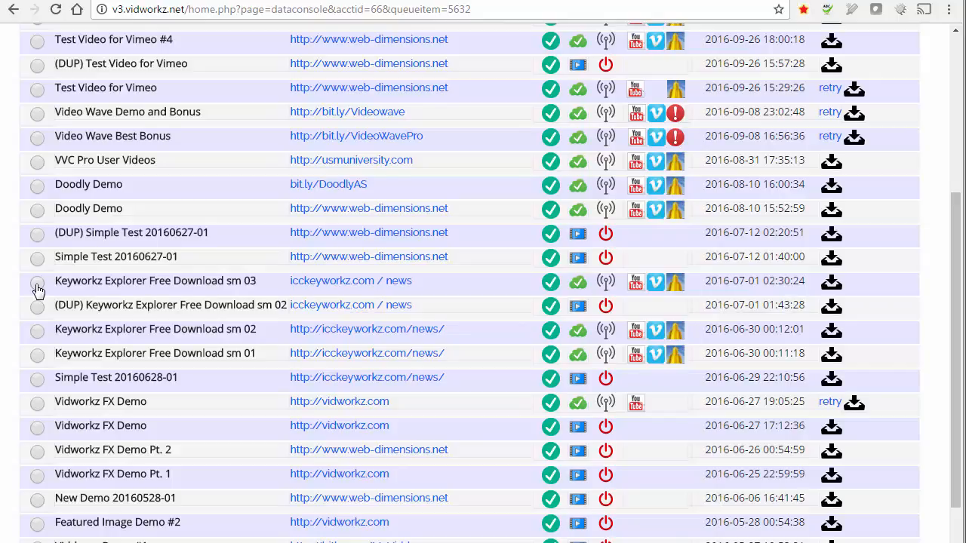
{"action": "left_click", "coordinate": [38, 356]}
Open the sm 01 video in the YouTube viewer and play it
{"action": "left_click_drag", "start_coordinate": [954, 220], "coordinate": [950, 167]}
{"action": "left_click", "coordinate": [952, 222]}
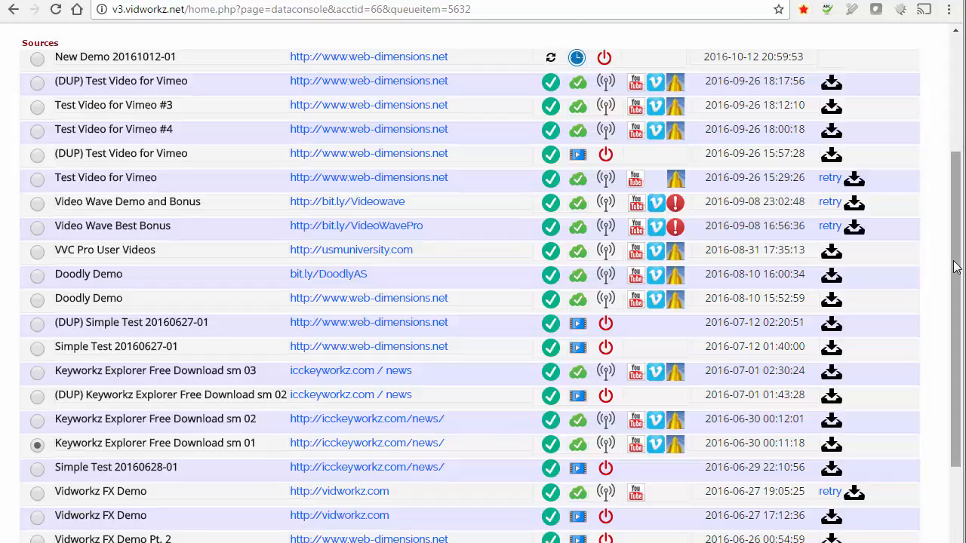
{"action": "left_click_drag", "start_coordinate": [954, 277], "coordinate": [944, 341]}
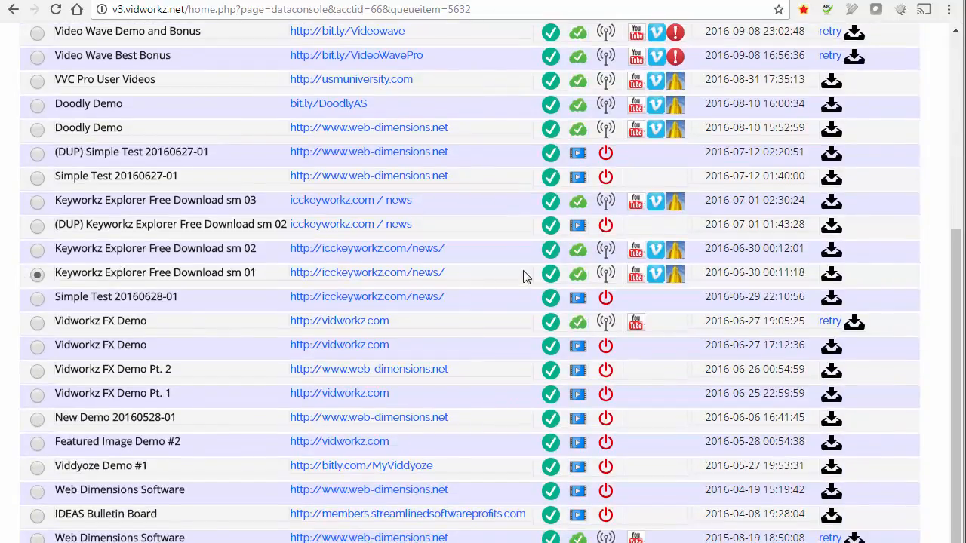
{"action": "left_click", "coordinate": [637, 278]}
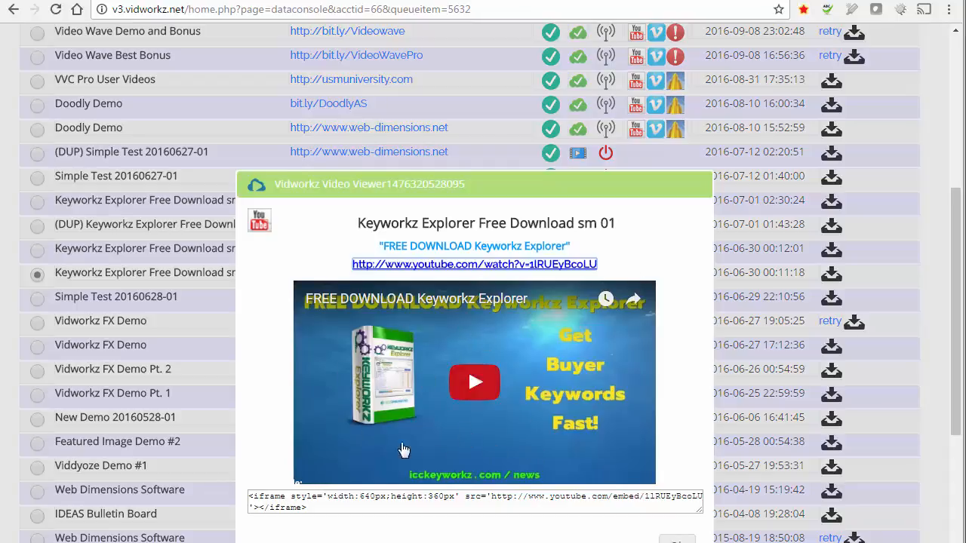
{"action": "left_click", "coordinate": [477, 384]}
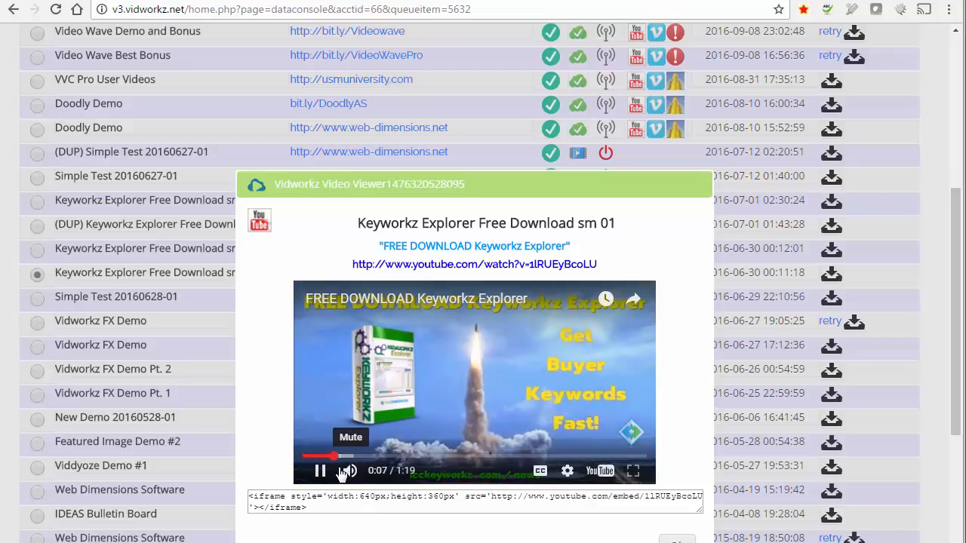
Pause the Keyworkz Explorer video at 0:07 and close the viewer
{"action": "left_click", "coordinate": [320, 471]}
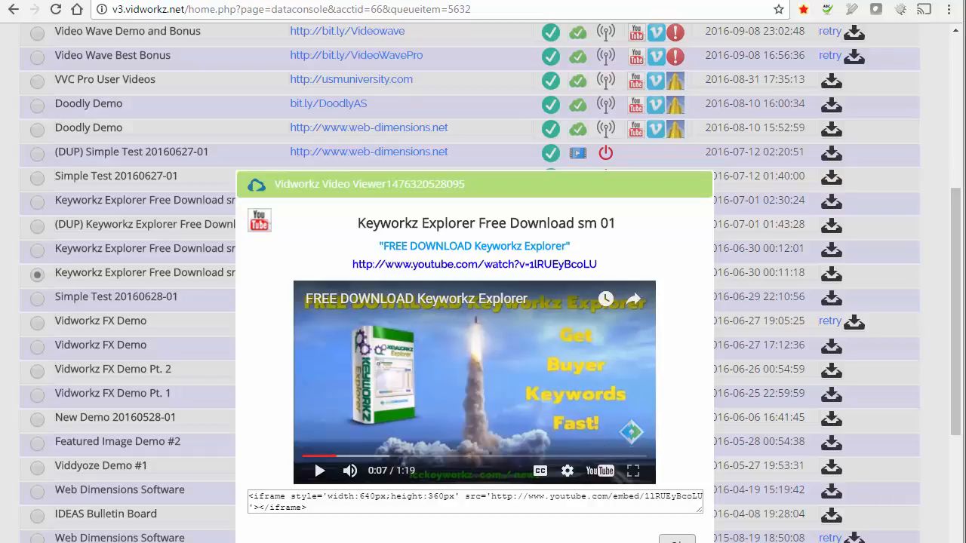
{"action": "left_click", "coordinate": [674, 538]}
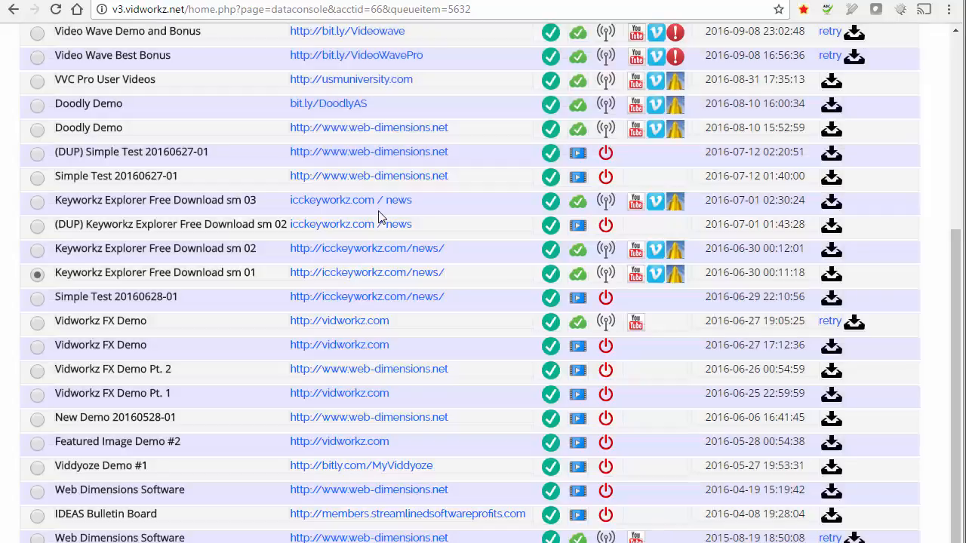
Select the sm 01 row and choose CLONE AS NEW PROJECT from the Actions dropdown
{"action": "left_click", "coordinate": [37, 274]}
{"action": "left_click_drag", "start_coordinate": [956, 324], "coordinate": [963, 124]}
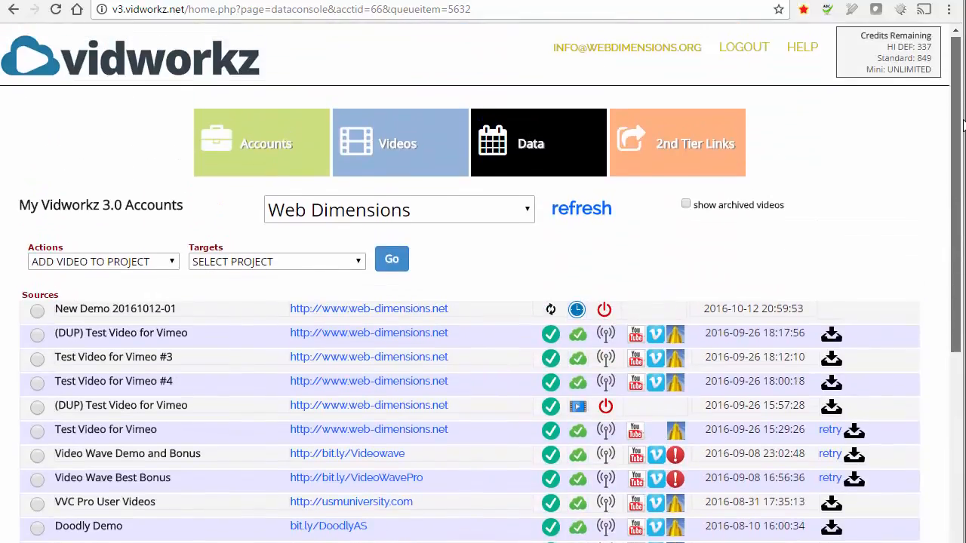
{"action": "left_click", "coordinate": [78, 266]}
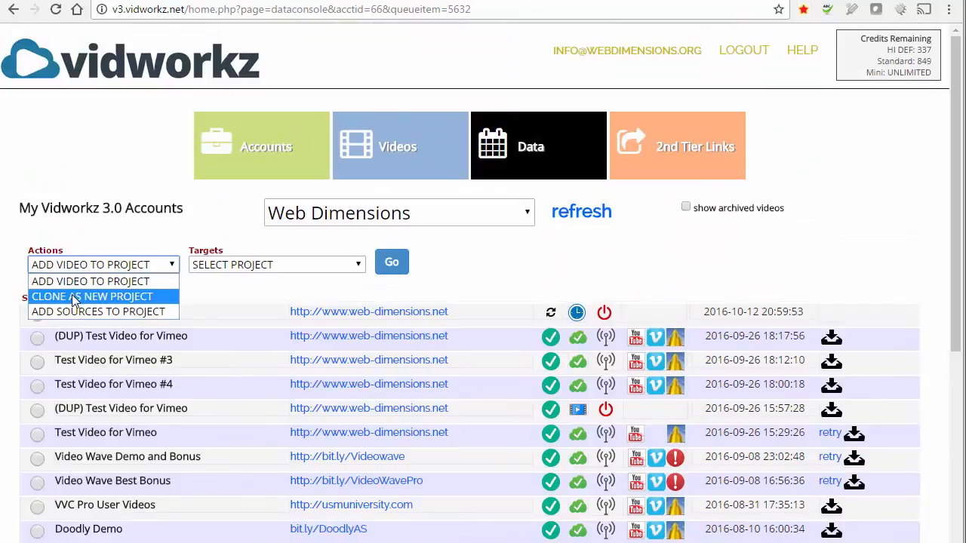
{"action": "left_click", "coordinate": [75, 296]}
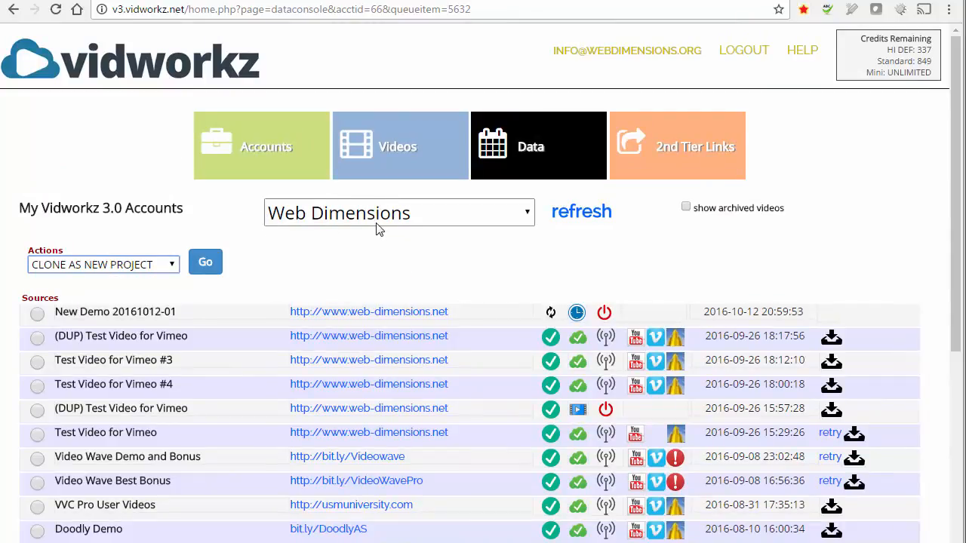
Clone the Keyworkz Explorer video, accept the confirmation, and open the Videos project list
{"action": "left_click", "coordinate": [209, 267]}
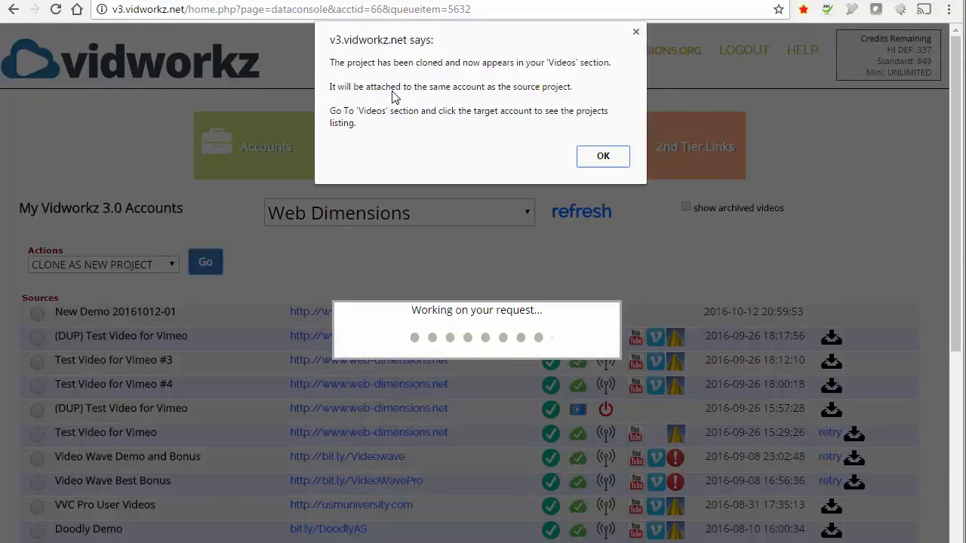
{"action": "left_click", "coordinate": [601, 157]}
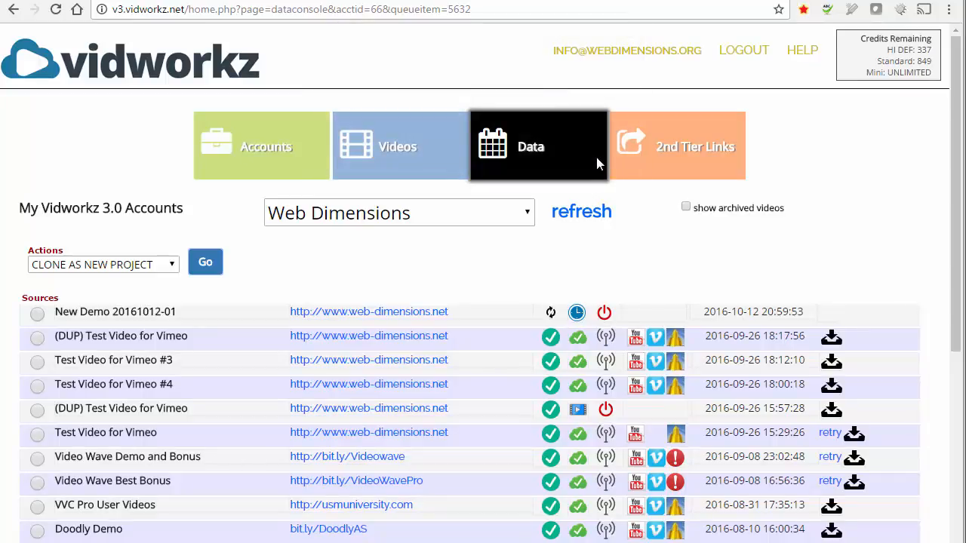
{"action": "left_click", "coordinate": [378, 143]}
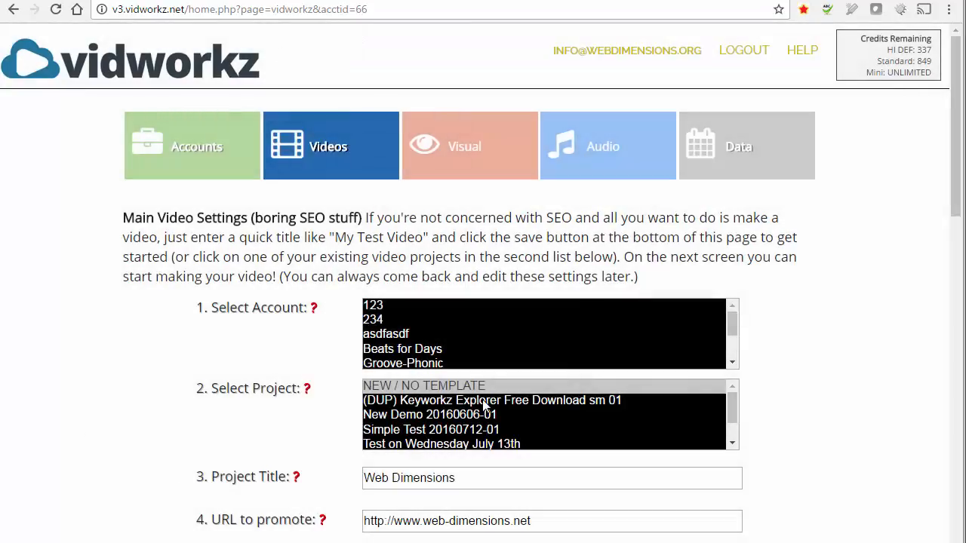
Load the (DUP) Keyworkz Explorer Free Download sm 01 project into the Video Designer's Visual timeline
{"action": "left_click", "coordinate": [473, 401]}
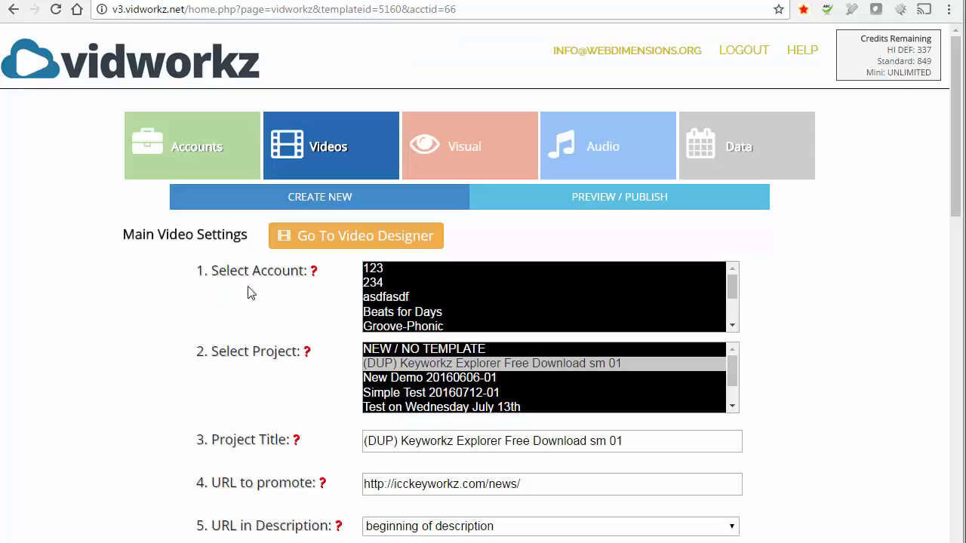
{"action": "left_click", "coordinate": [332, 241]}
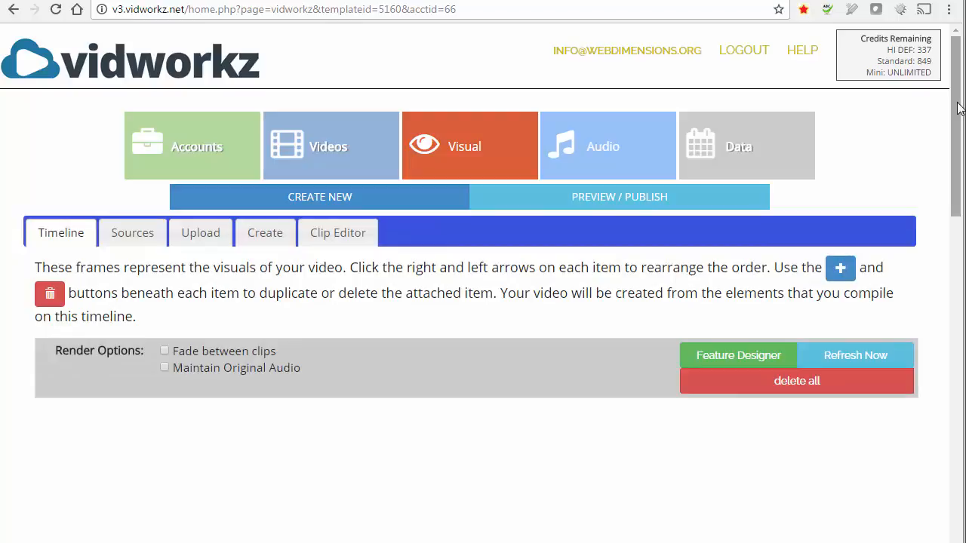
{"action": "left_click_drag", "start_coordinate": [958, 109], "coordinate": [958, 183]}
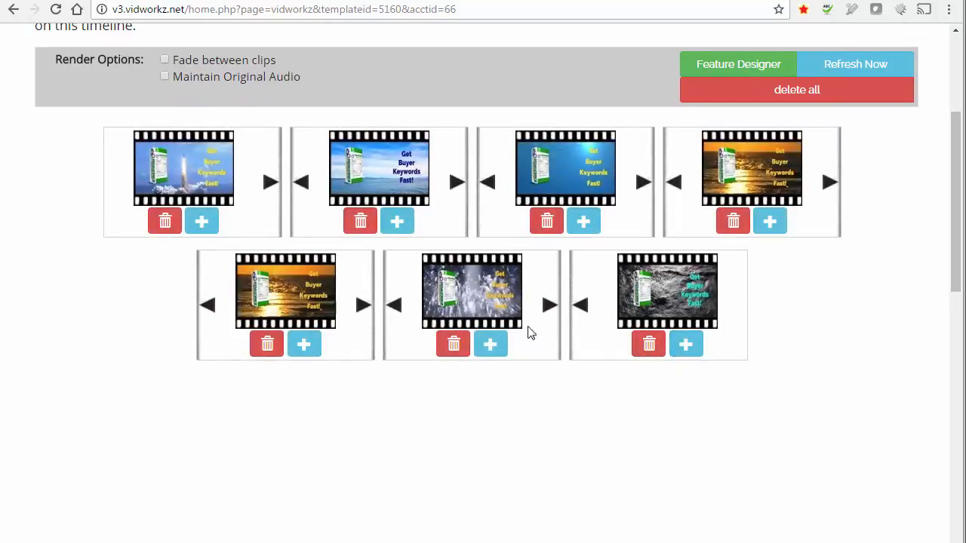
{"action": "left_click_drag", "start_coordinate": [953, 264], "coordinate": [953, 189]}
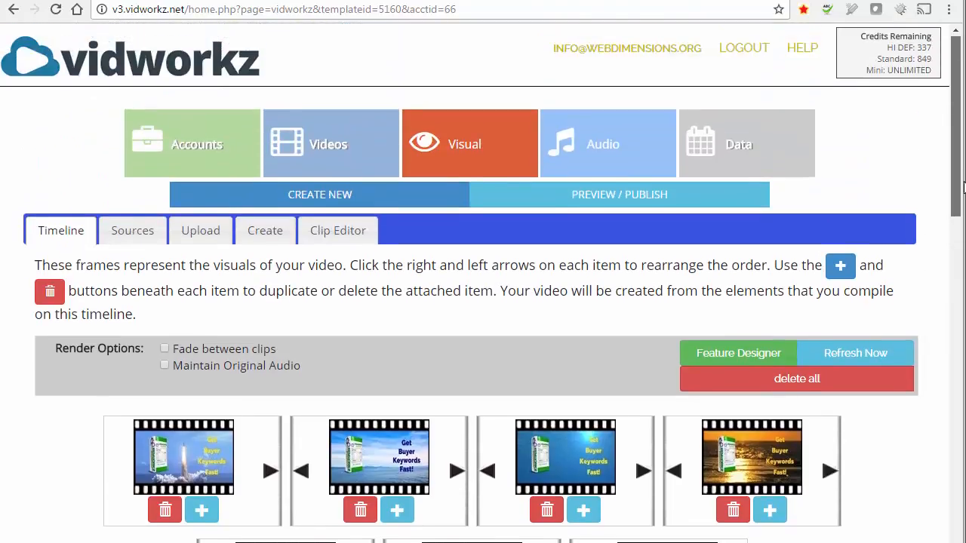
{"action": "left_click", "coordinate": [597, 153]}
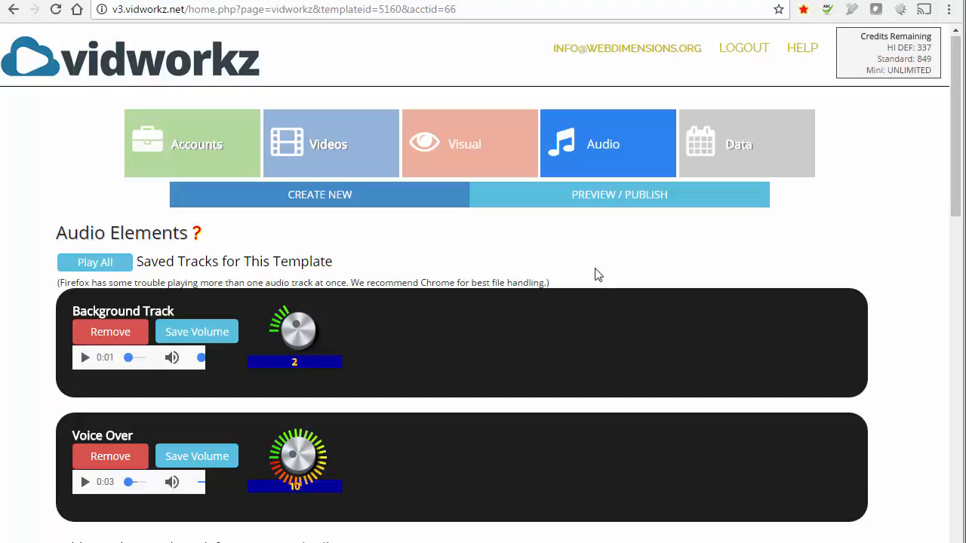
{"action": "left_click", "coordinate": [461, 144]}
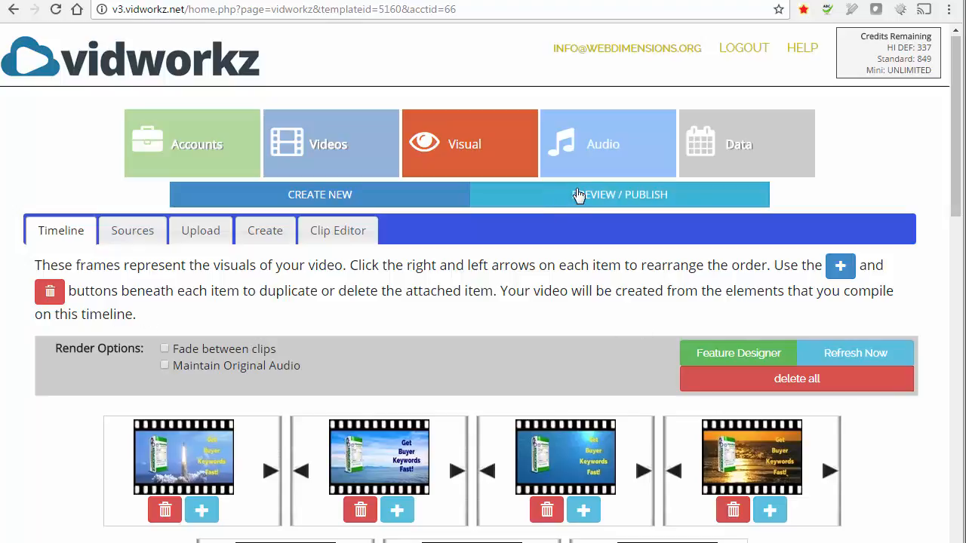
{"action": "left_click", "coordinate": [578, 195]}
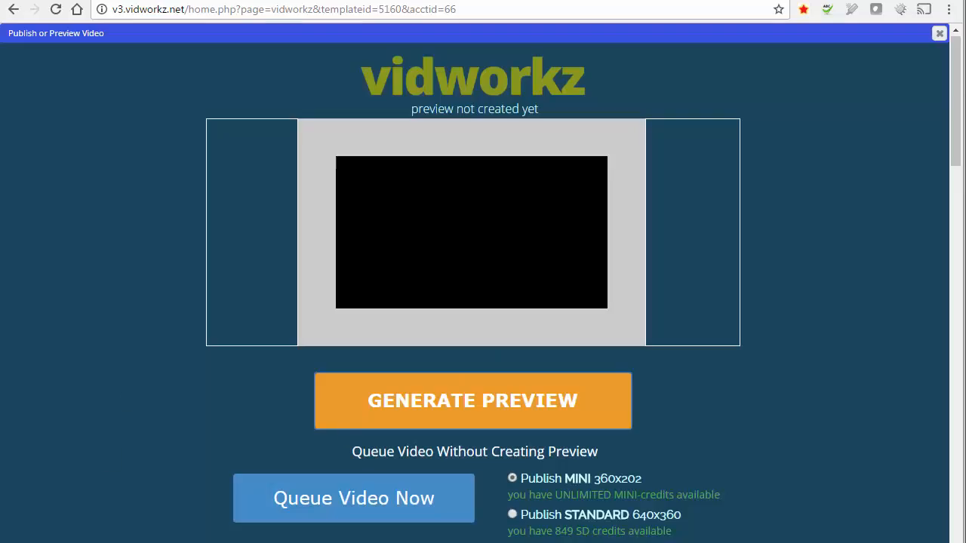
{"action": "scroll", "coordinate": [943, 146], "scroll_direction": "down", "scroll_amount": 4}
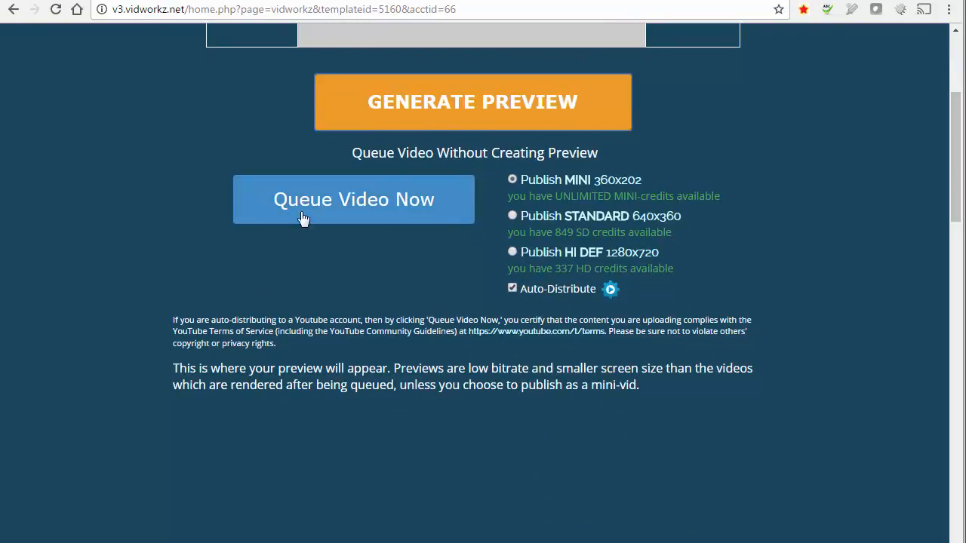
{"action": "left_click_drag", "start_coordinate": [953, 189], "coordinate": [960, 121]}
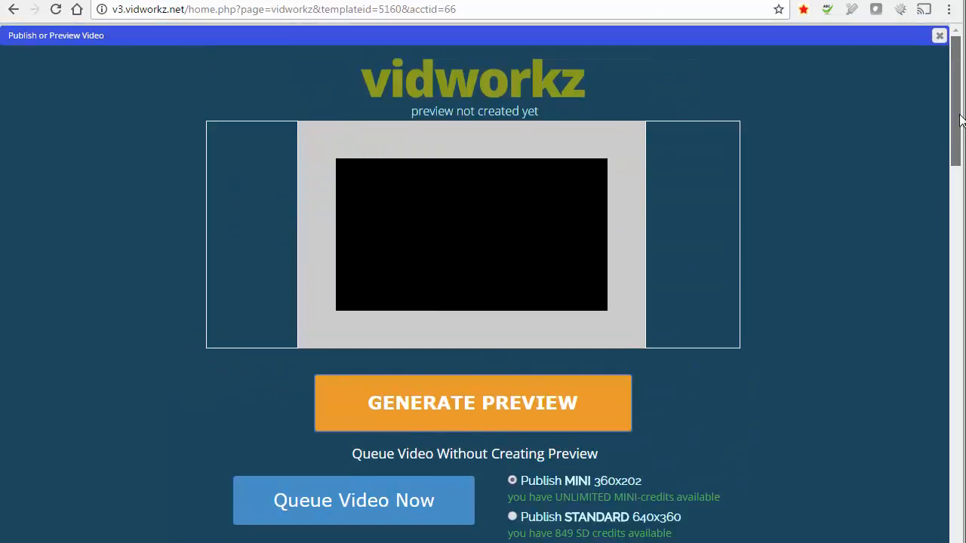
{"action": "left_click", "coordinate": [939, 35]}
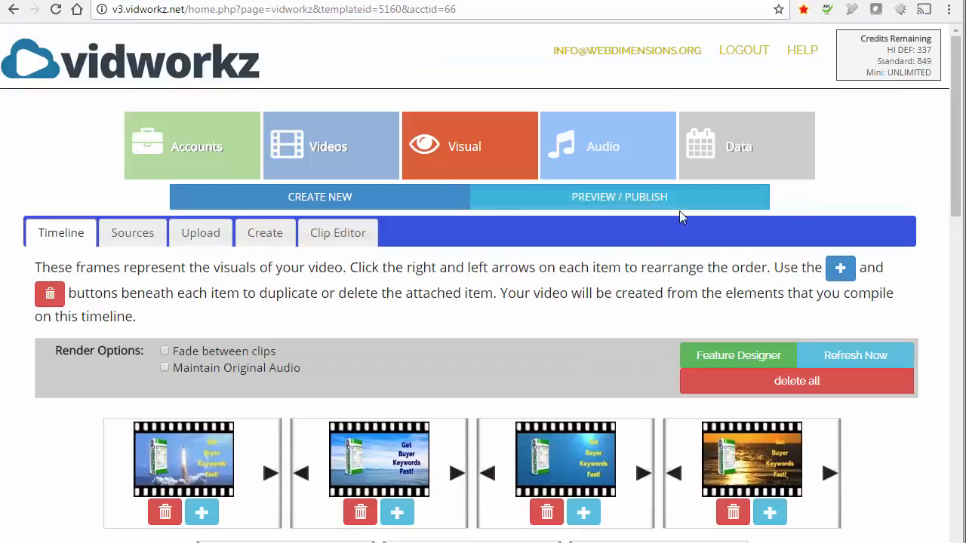
Go from the stock images back to the visual timeline, then through the Data list to Main Video Settings
{"action": "left_click", "coordinate": [148, 238]}
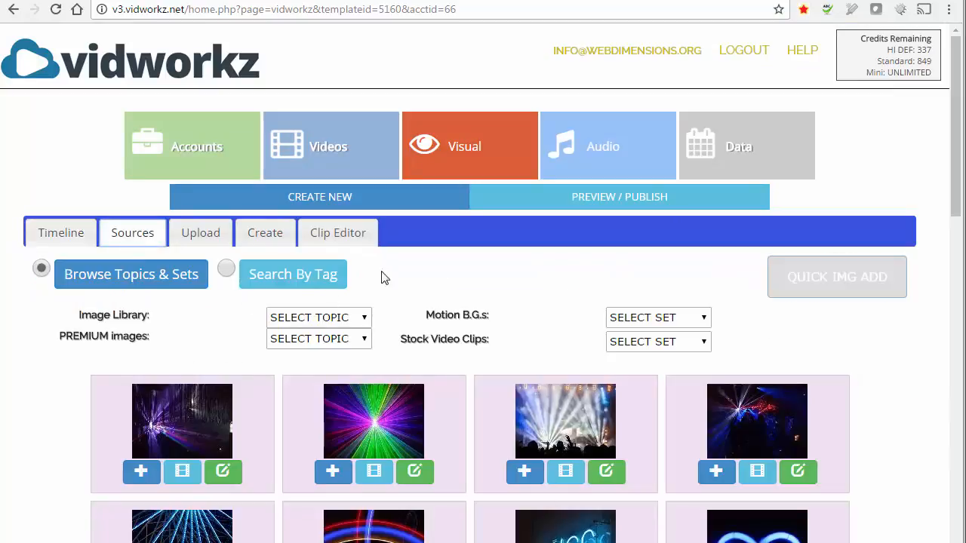
{"action": "left_click", "coordinate": [48, 231]}
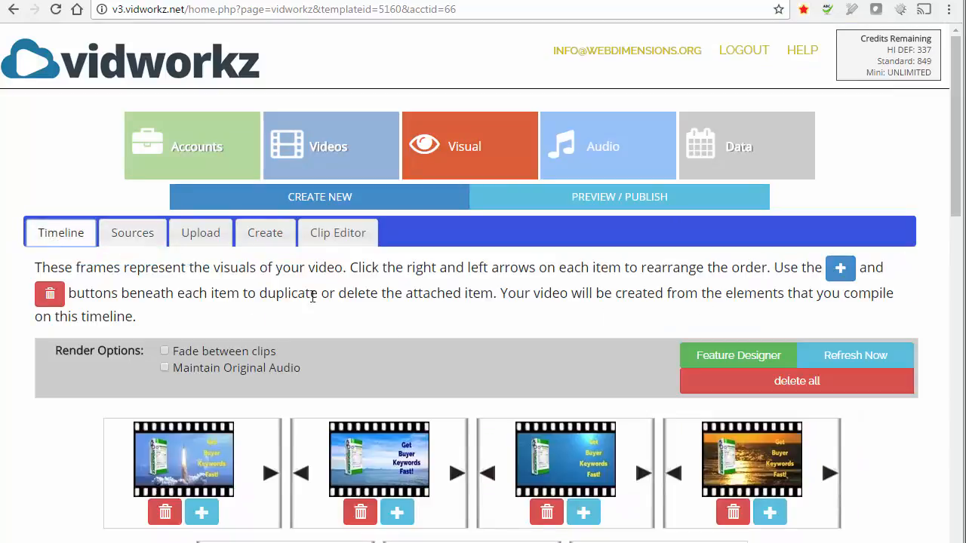
{"action": "left_click", "coordinate": [741, 147]}
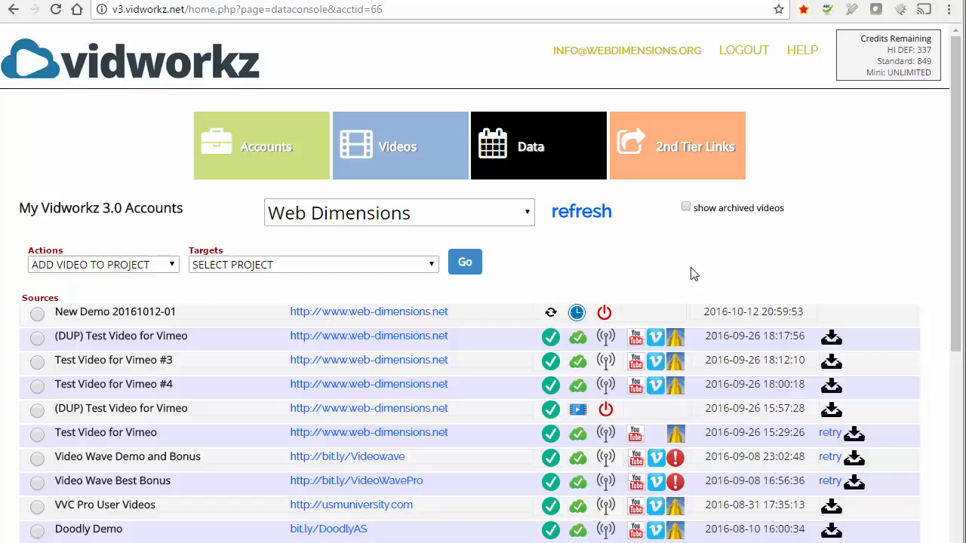
{"action": "left_click", "coordinate": [374, 147]}
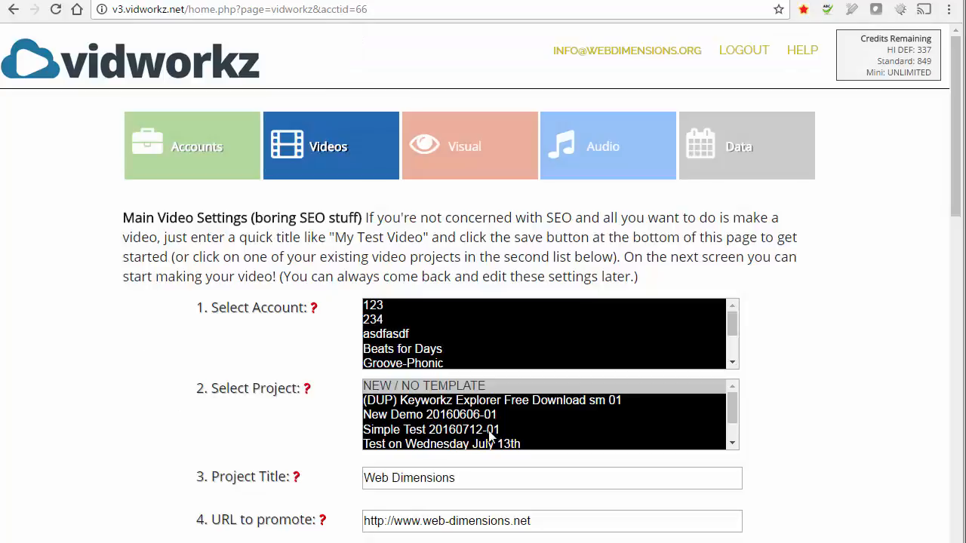
Reload the (DUP) Keyworkz Explorer Free Download sm 01 project in the Video Designer
{"action": "left_click", "coordinate": [423, 401]}
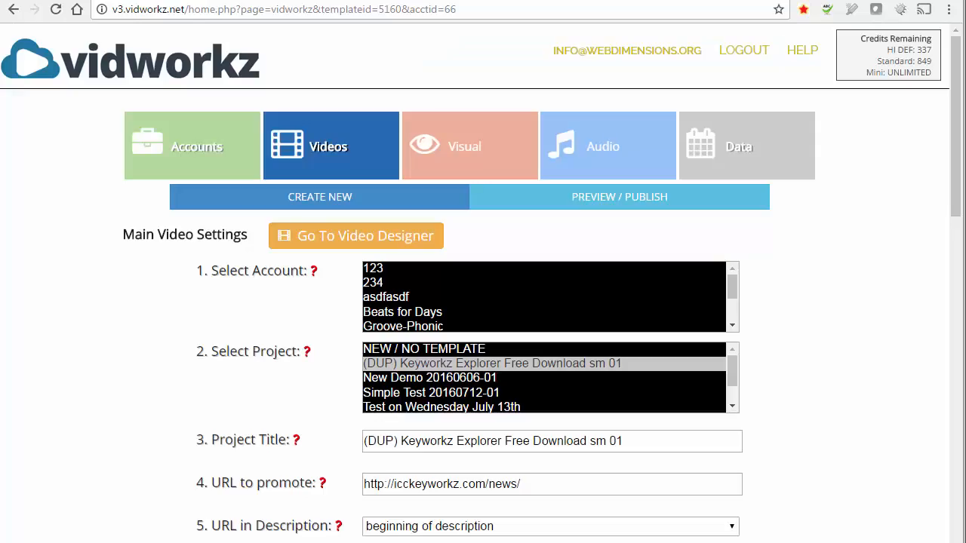
{"action": "left_click", "coordinate": [383, 236]}
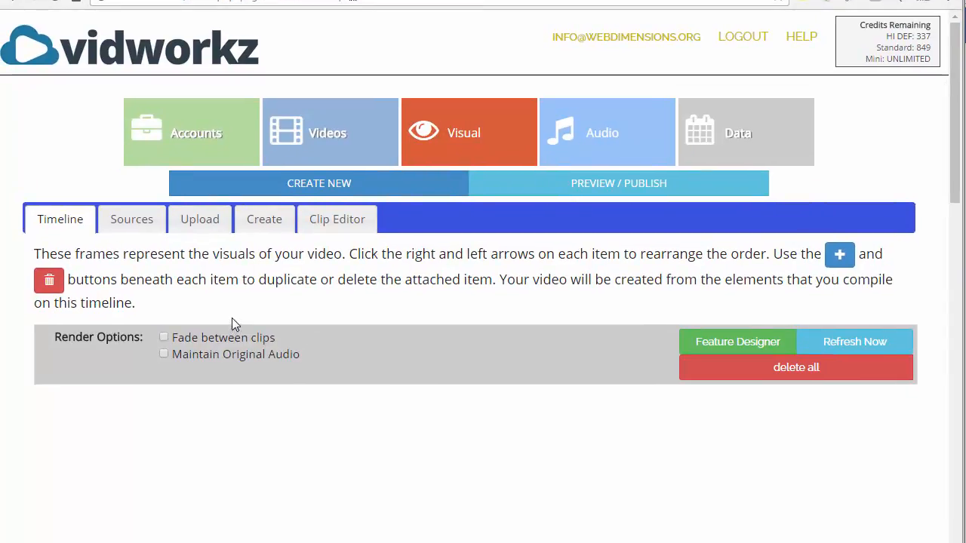
Pick the ant photo from the premium animals-other image topic
{"action": "left_click", "coordinate": [134, 225]}
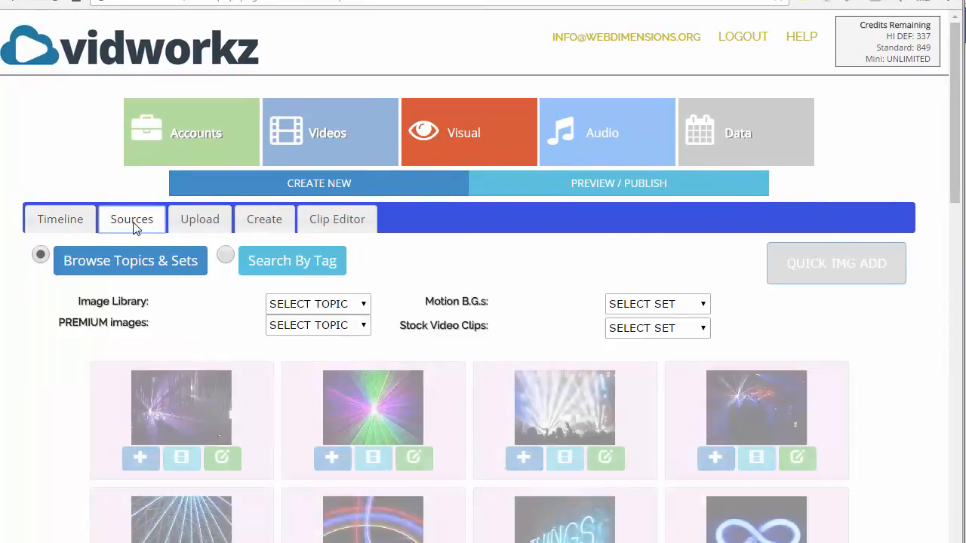
{"action": "left_click", "coordinate": [360, 332]}
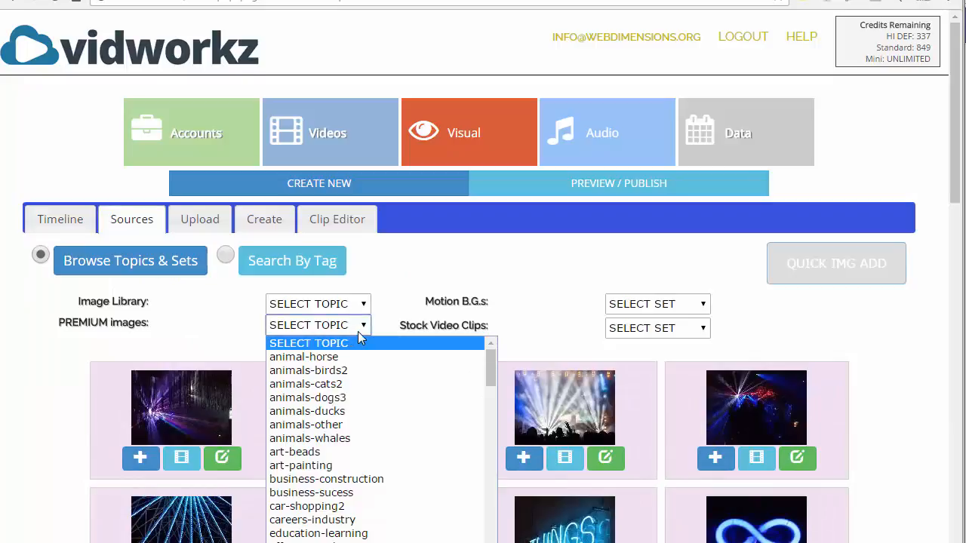
{"action": "left_click", "coordinate": [311, 424]}
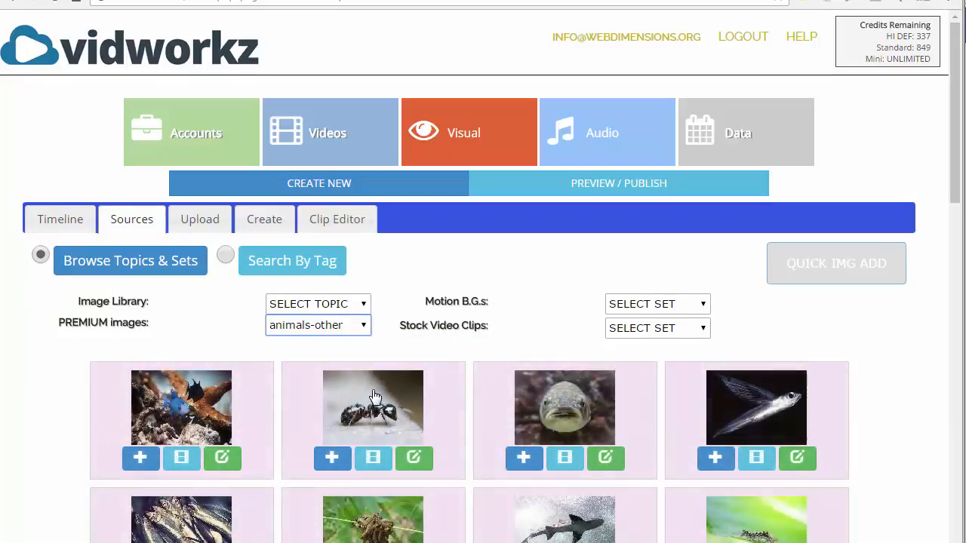
{"action": "left_click", "coordinate": [372, 389]}
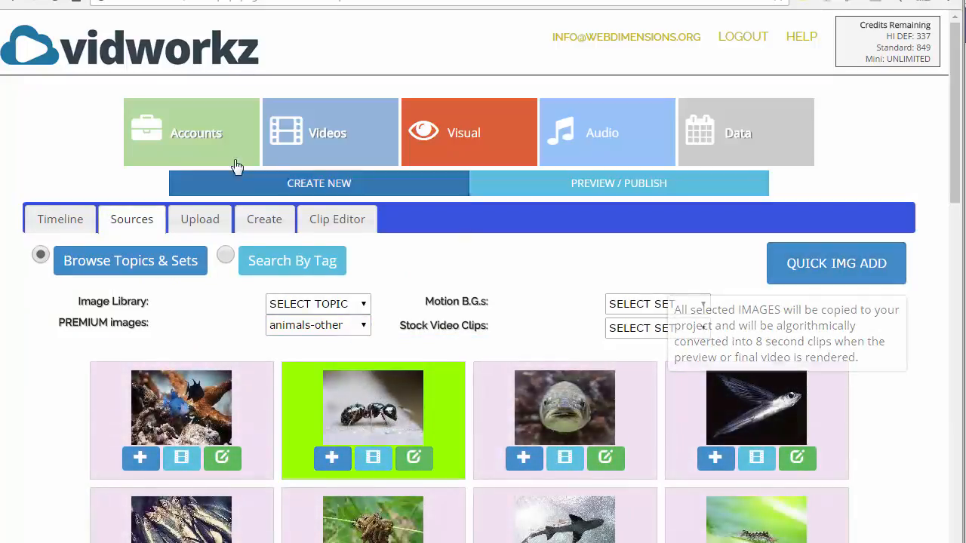
Pick the red-face painting from premium art-painting images, then switch to Search By Tag
{"action": "left_click", "coordinate": [331, 326]}
{"action": "left_click", "coordinate": [329, 466]}
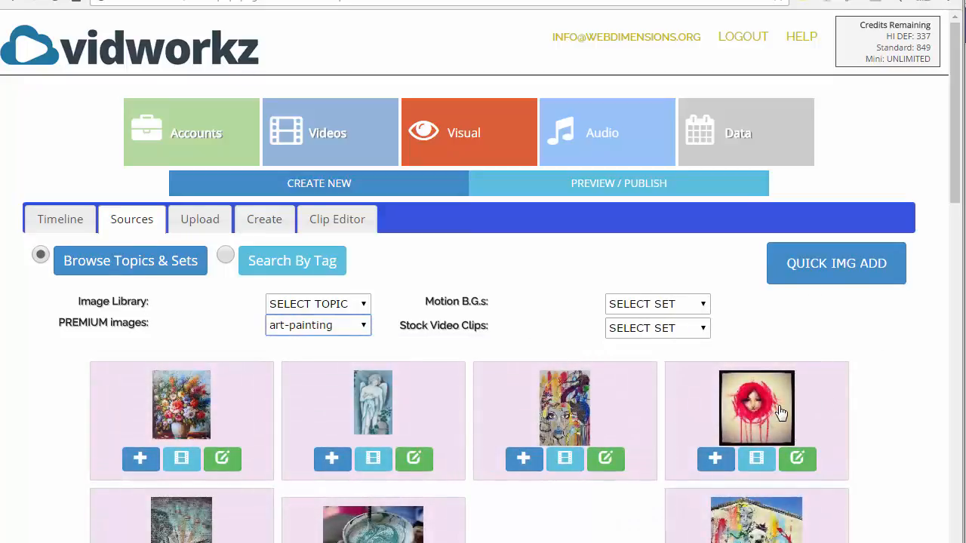
{"action": "left_click", "coordinate": [778, 411]}
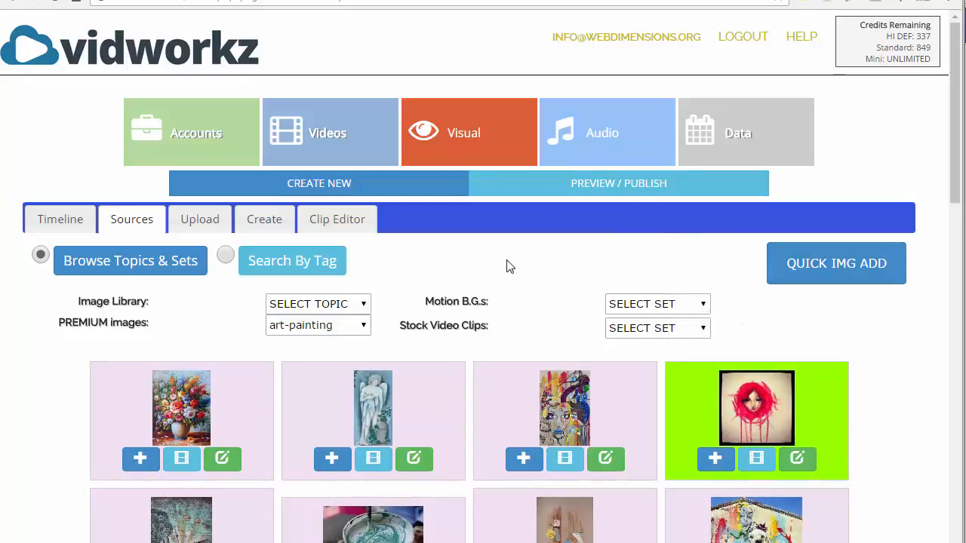
{"action": "left_click", "coordinate": [225, 257]}
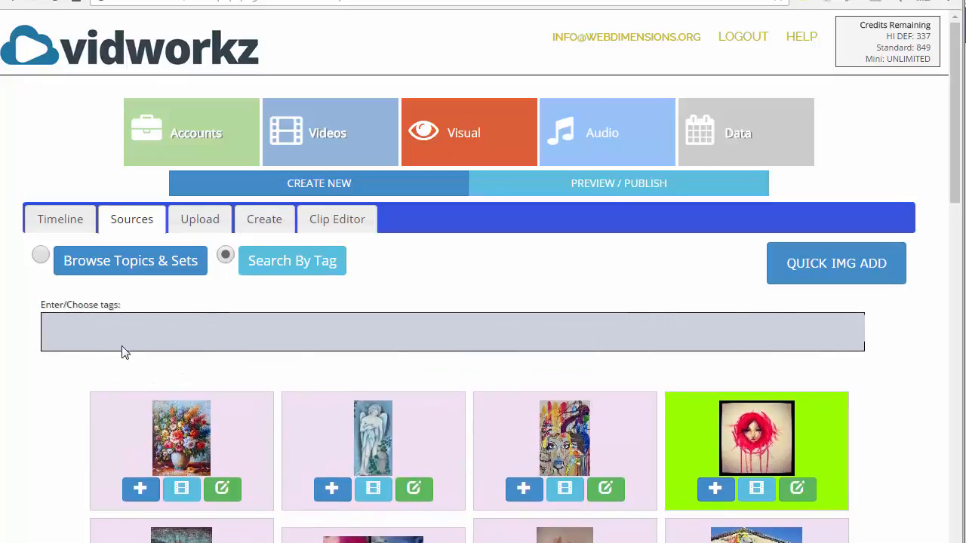
Add the animals-cats and animals-dogs tags to the image tag search
{"action": "left_click", "coordinate": [99, 330]}
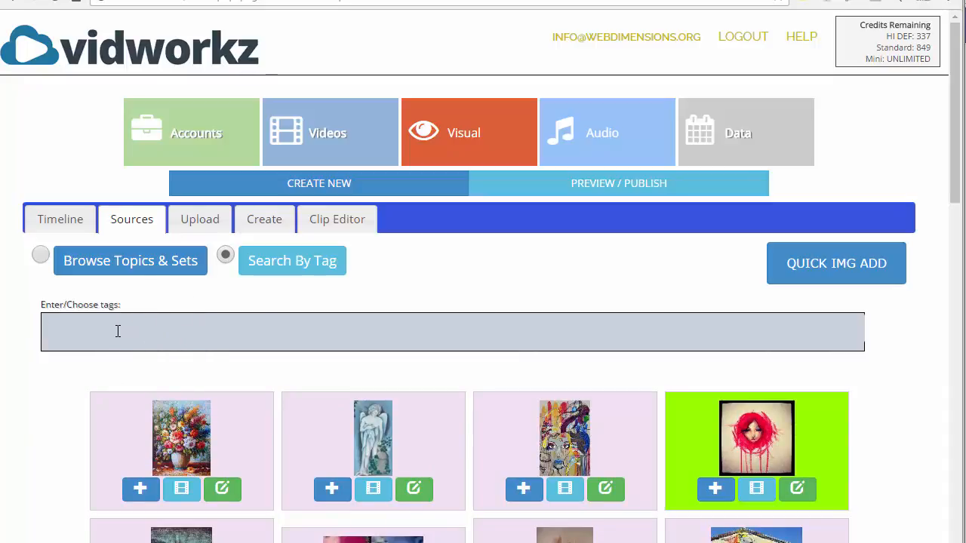
{"action": "type", "text": "animal"}
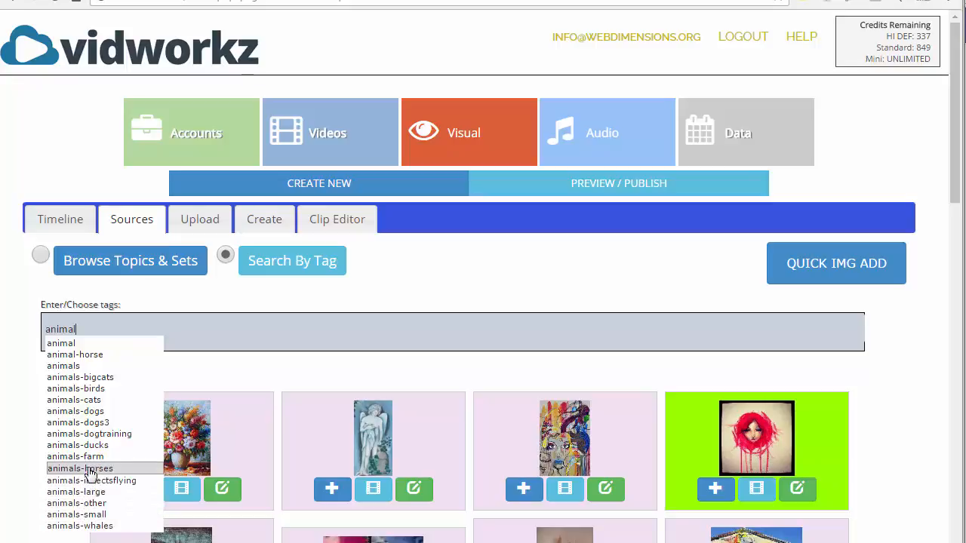
{"action": "left_click", "coordinate": [78, 401]}
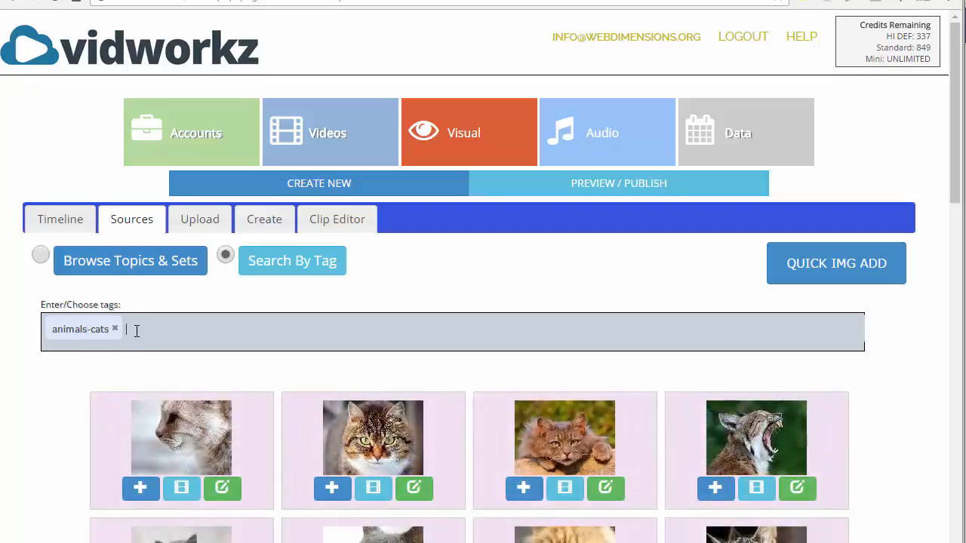
{"action": "type", "text": "anim"}
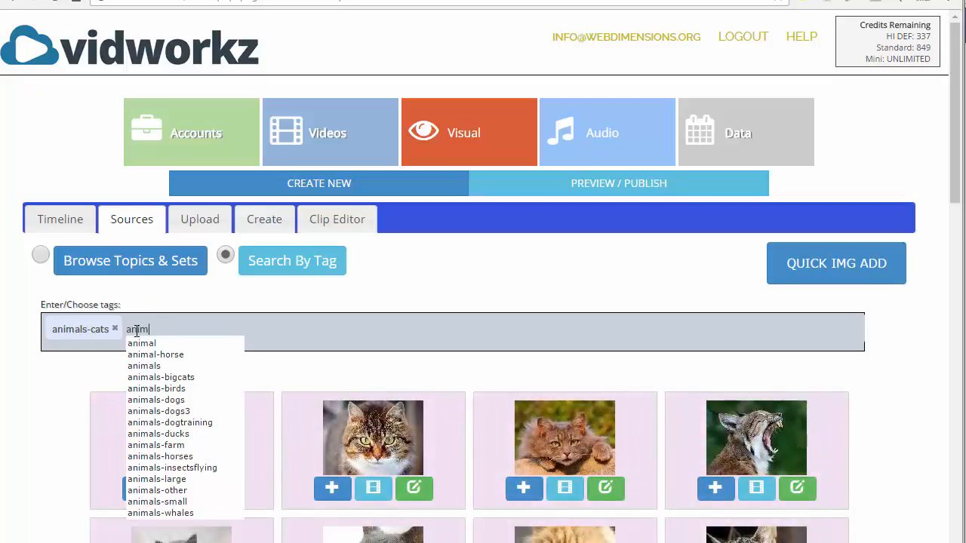
{"action": "left_click", "coordinate": [171, 405]}
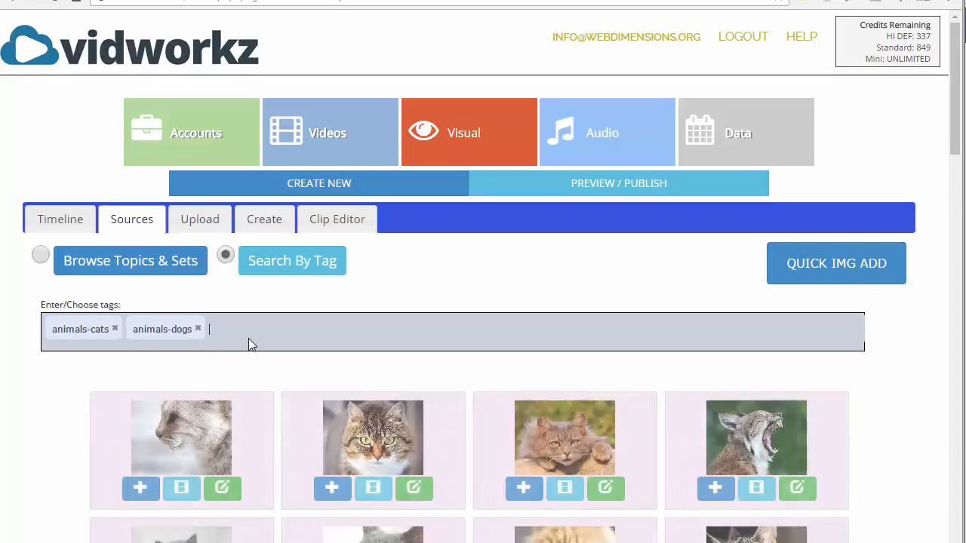
{"action": "left_click_drag", "start_coordinate": [957, 113], "coordinate": [947, 51]}
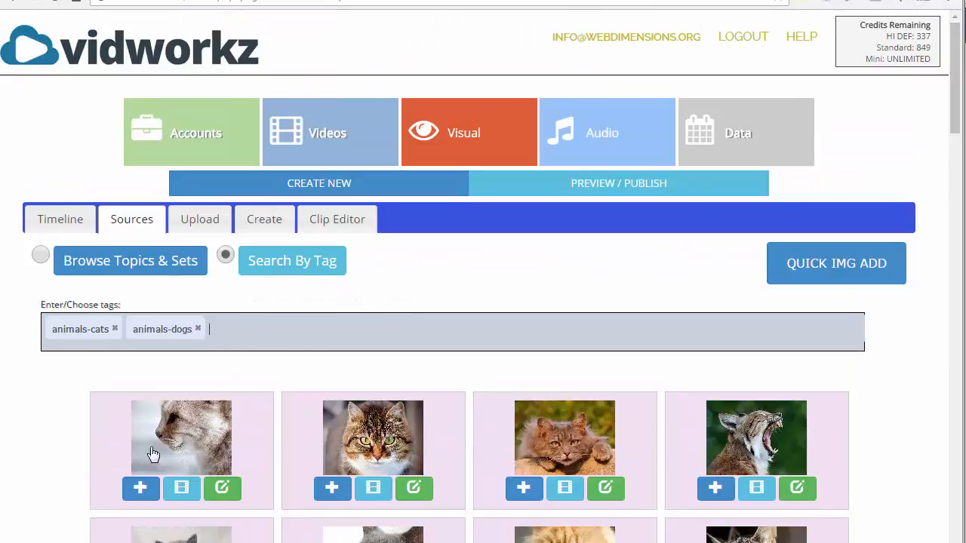
Select the lynx, orange cat and tabby cat photos, then deselect all three
{"action": "left_click", "coordinate": [775, 440]}
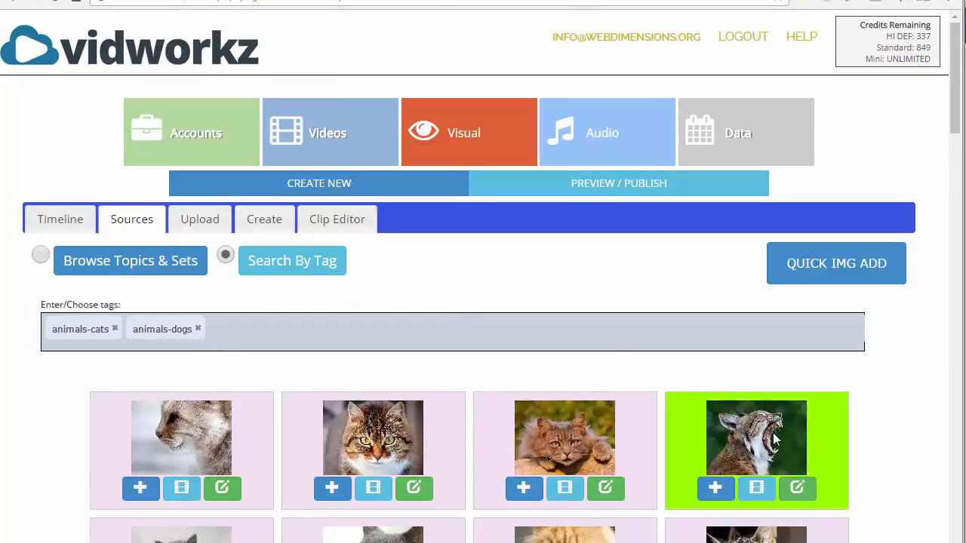
{"action": "left_click", "coordinate": [543, 439]}
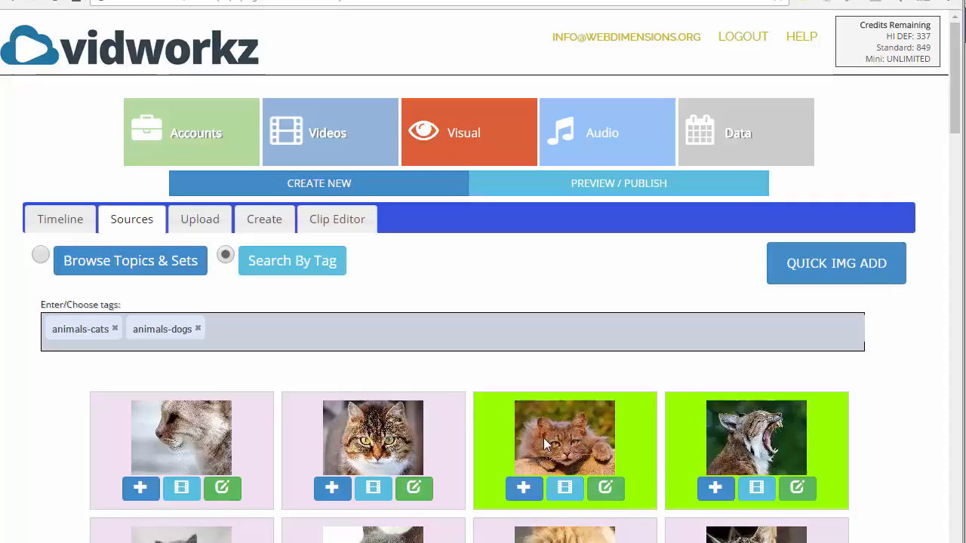
{"action": "left_click", "coordinate": [352, 435]}
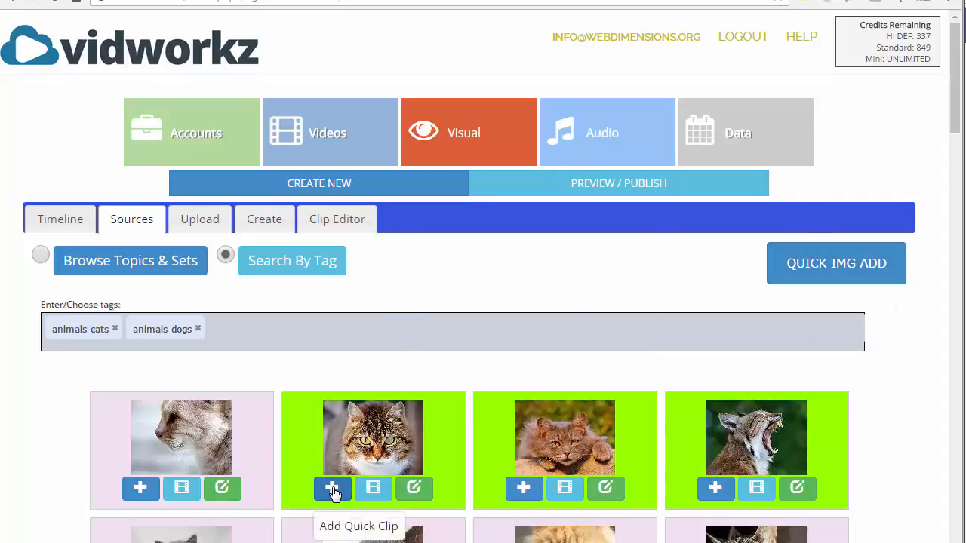
{"action": "left_click", "coordinate": [432, 450]}
{"action": "left_click", "coordinate": [616, 434]}
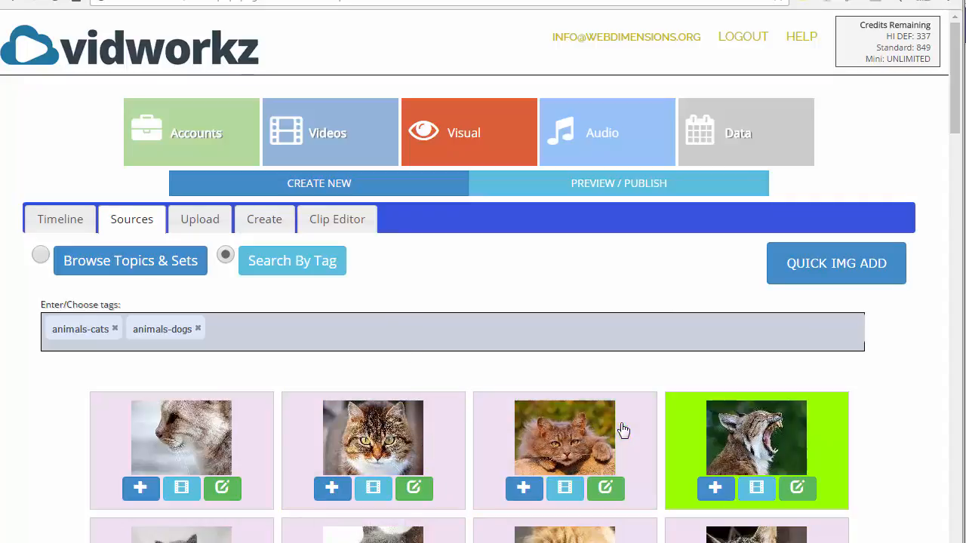
{"action": "left_click", "coordinate": [845, 436]}
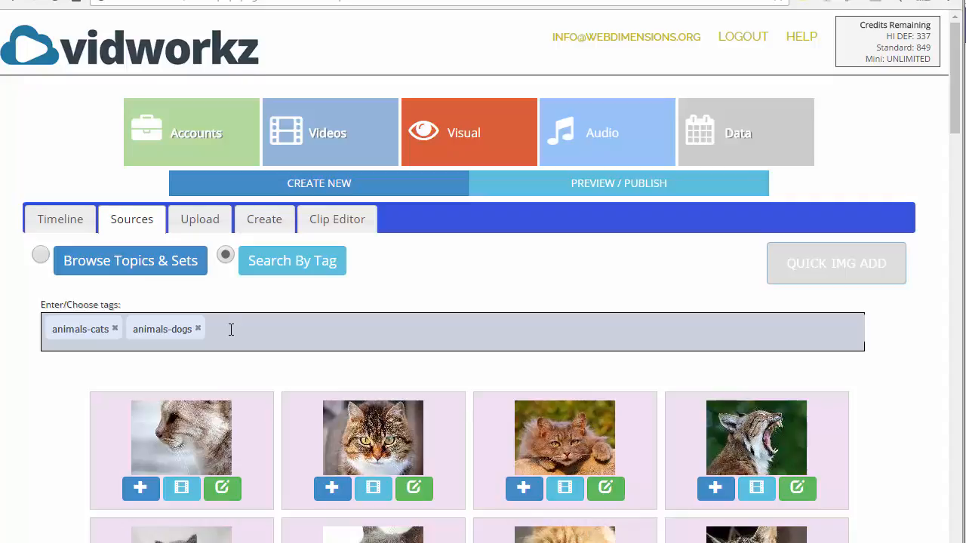
{"action": "left_click", "coordinate": [737, 133]}
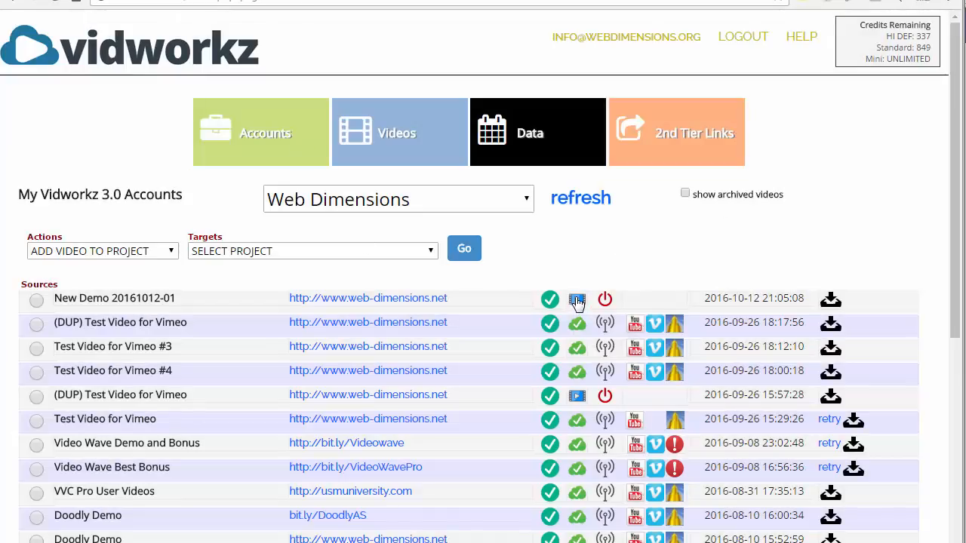
{"action": "left_click", "coordinate": [576, 301]}
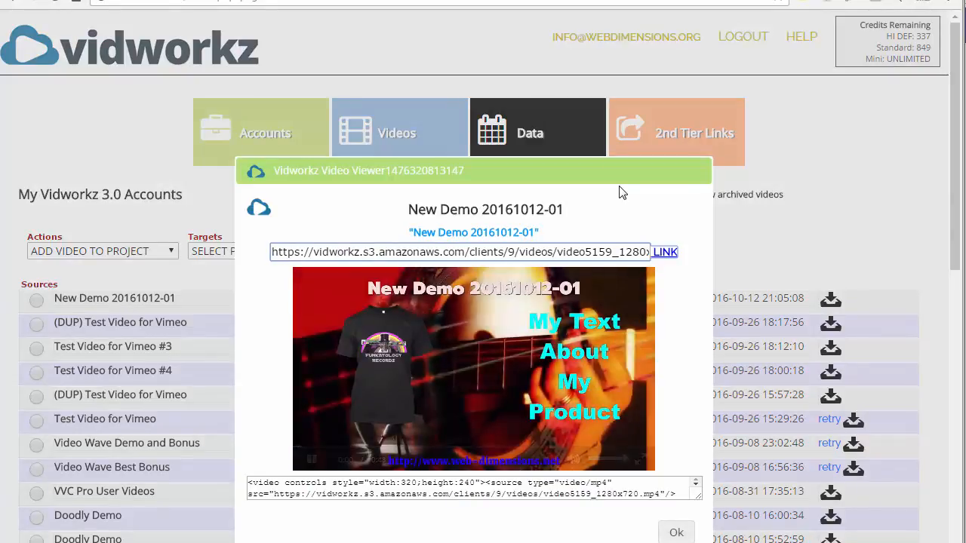
{"action": "mouse_move", "coordinate": [388, 390]}
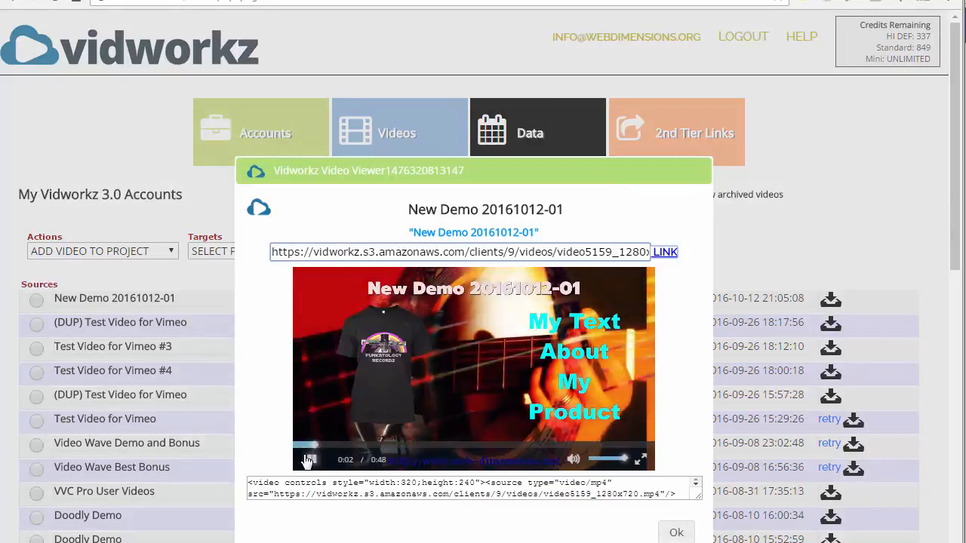
{"action": "left_click", "coordinate": [640, 459]}
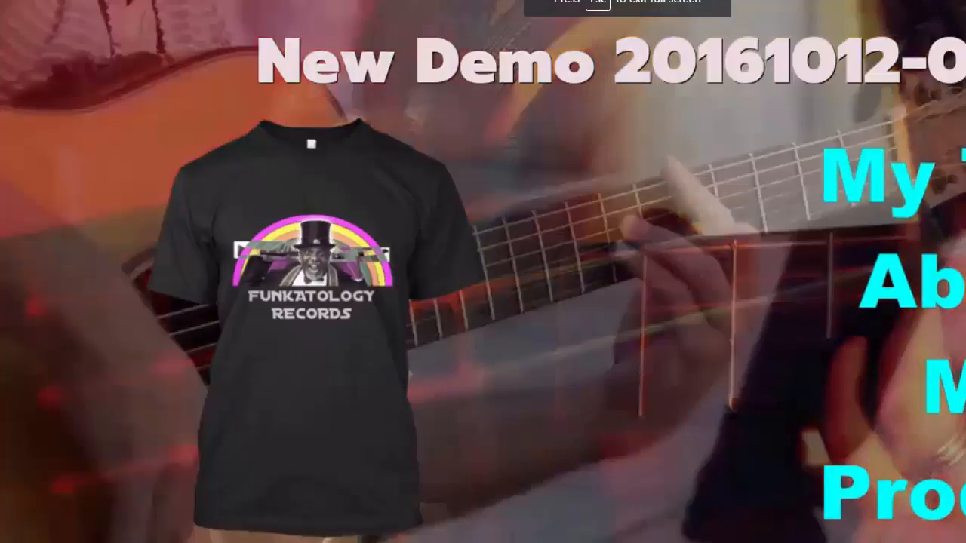